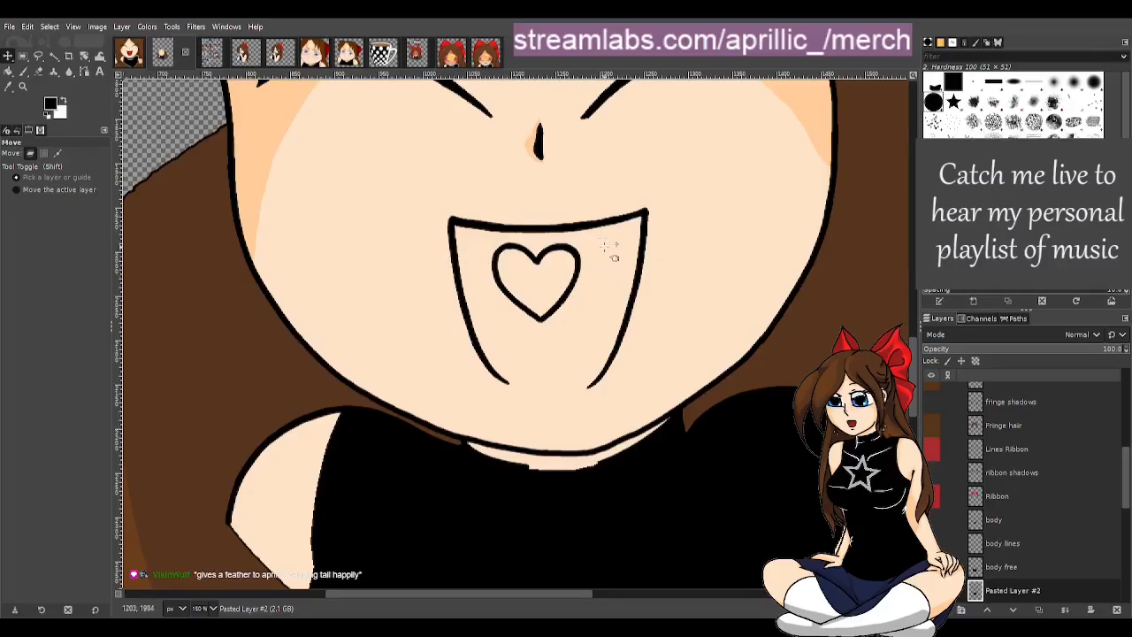
Show the body free layer beneath the chibi's head.
key(1)
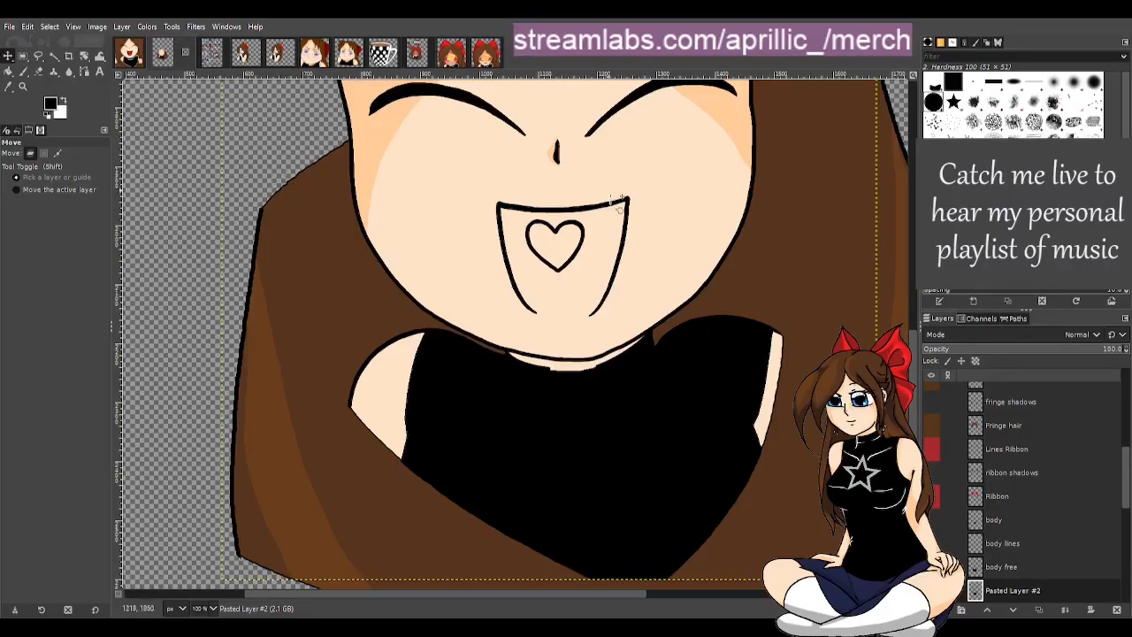
scroll(710, 378, down, 2)
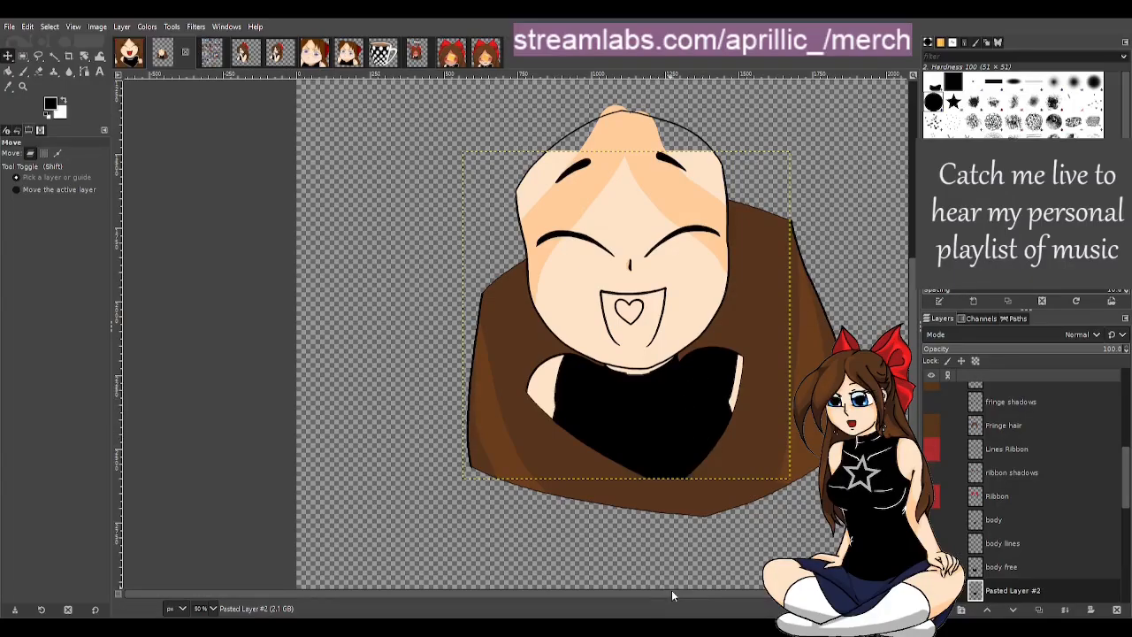
scroll(677, 594, right, 2)
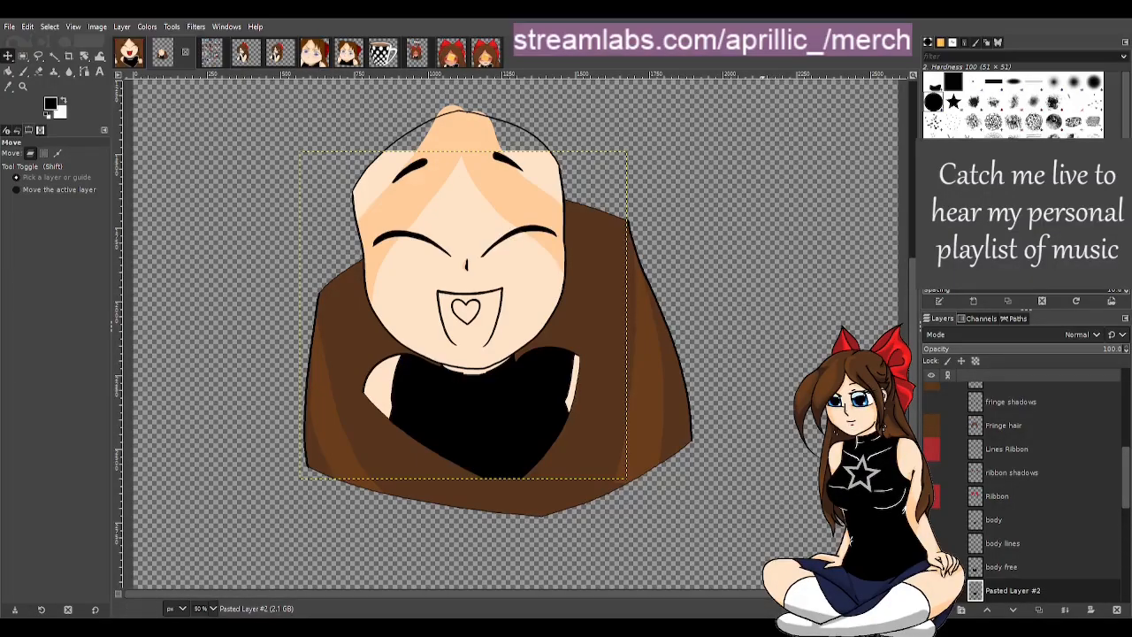
scroll(987, 575, up, 1)
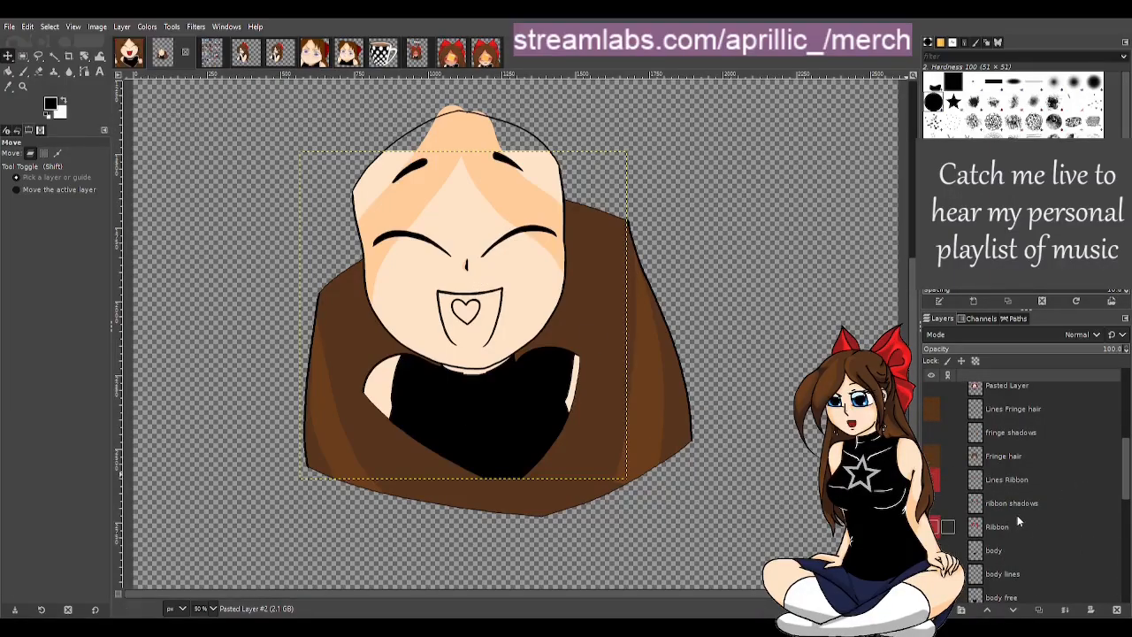
scroll(1017, 521, down, 4)
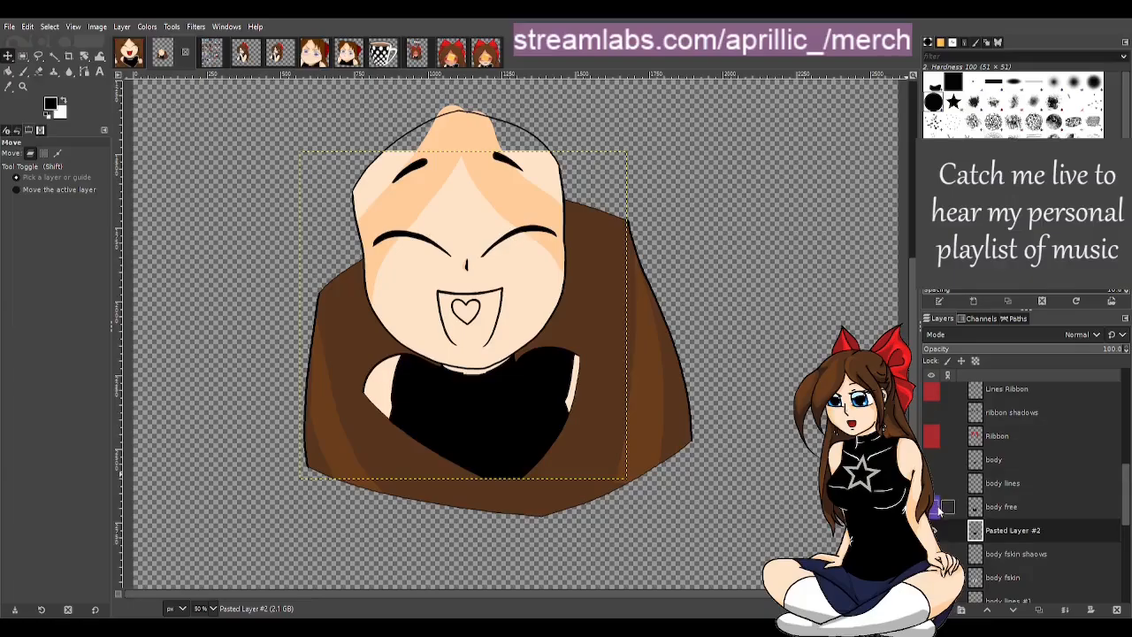
click(933, 508)
click(933, 509)
click(933, 509)
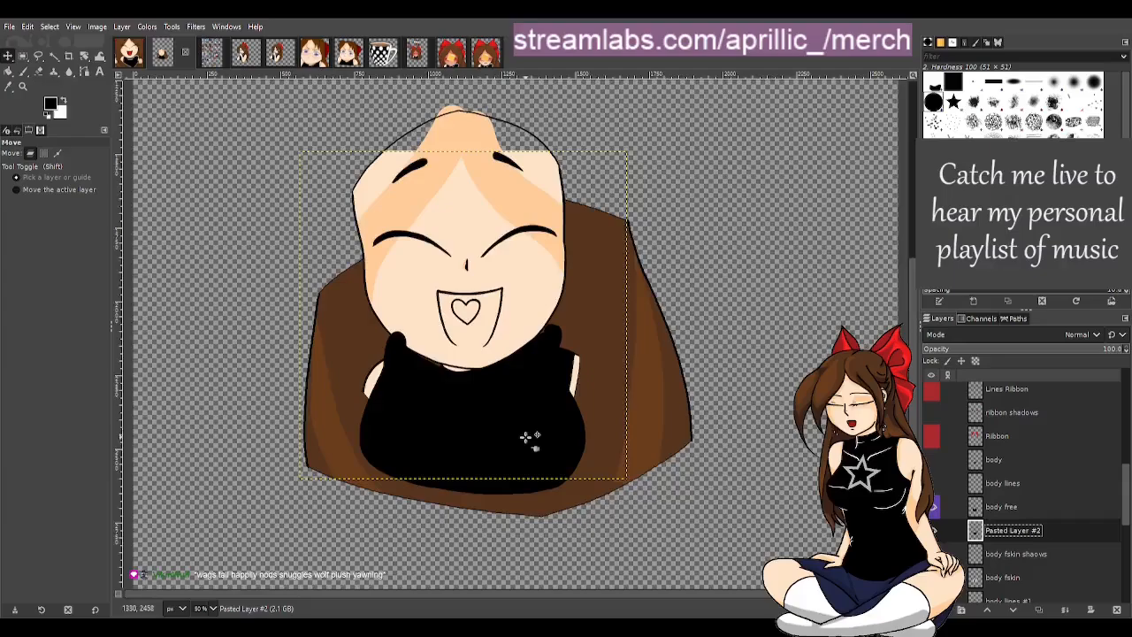
Lower the body free layer's opacity to 53.8 and erase the excess black around the neck and above the shoulders.
scroll(525, 436, up, 2)
drag(629, 600, 606, 575)
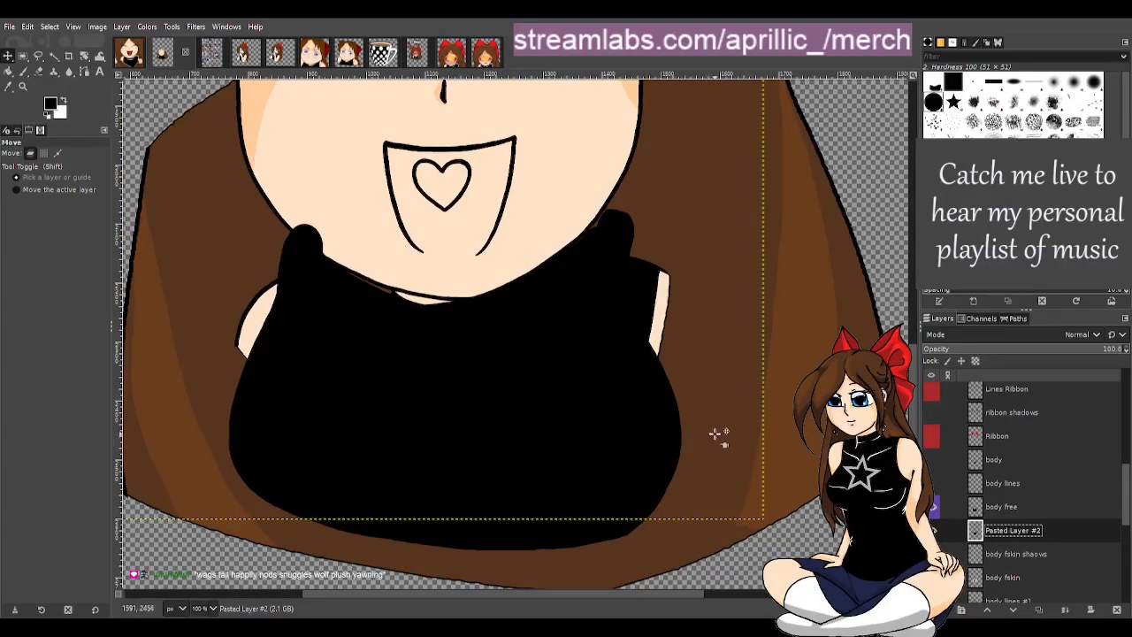
click(933, 508)
click(933, 509)
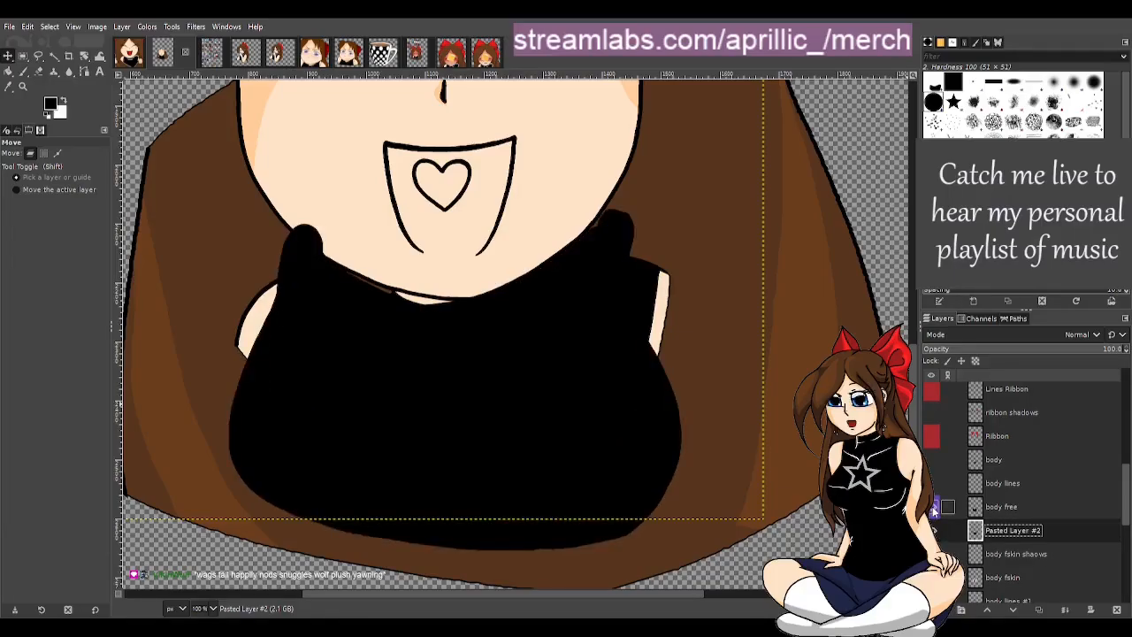
click(1004, 506)
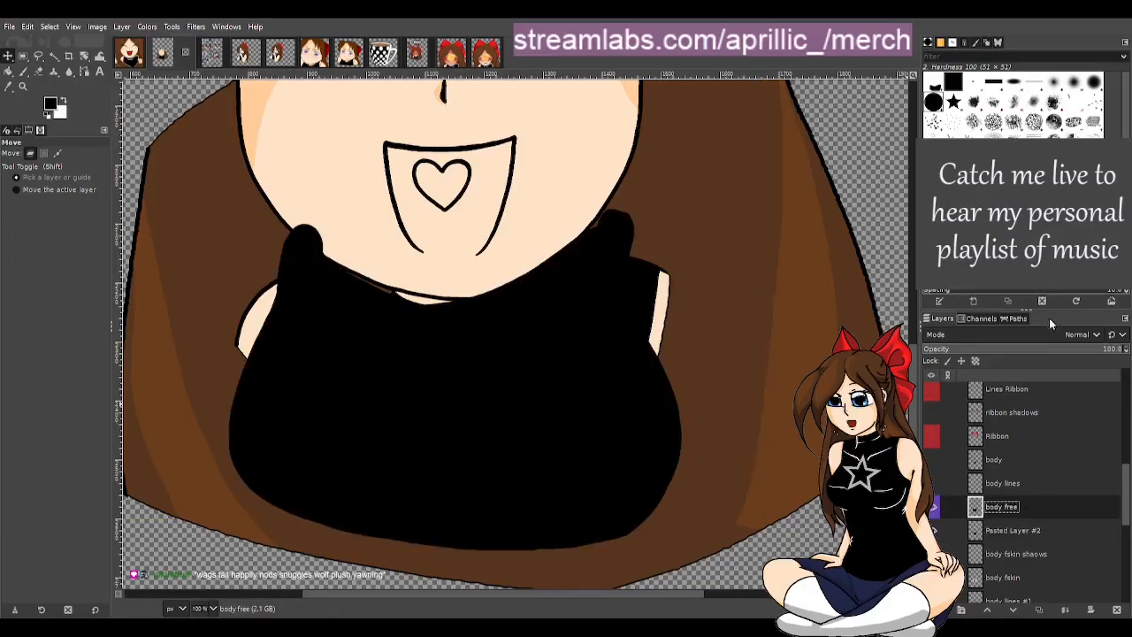
click(1030, 350)
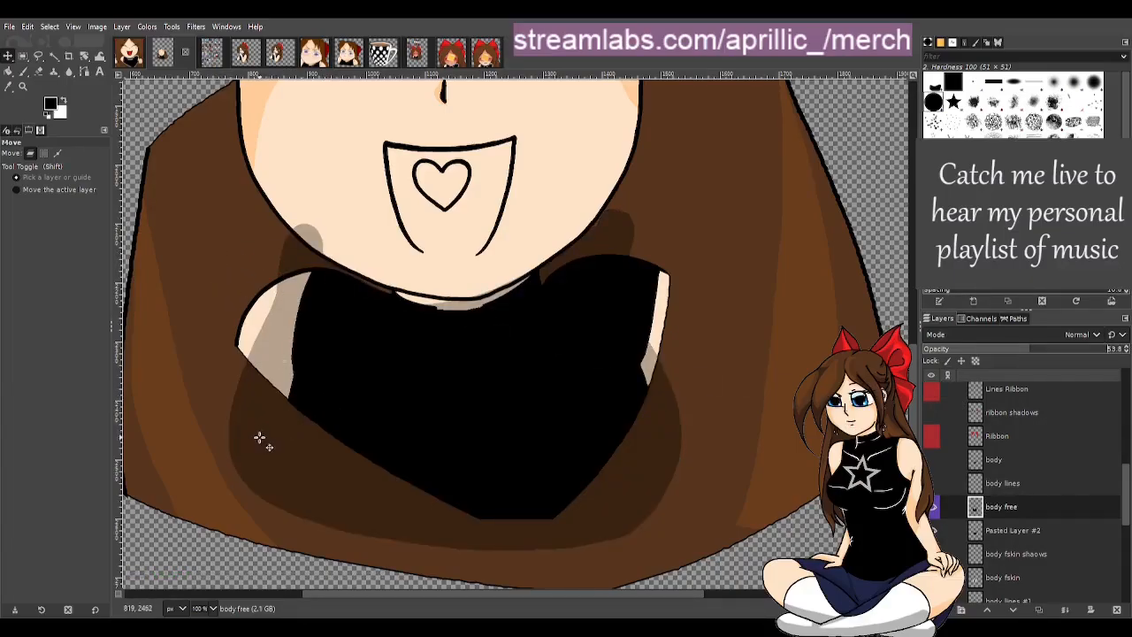
click(38, 70)
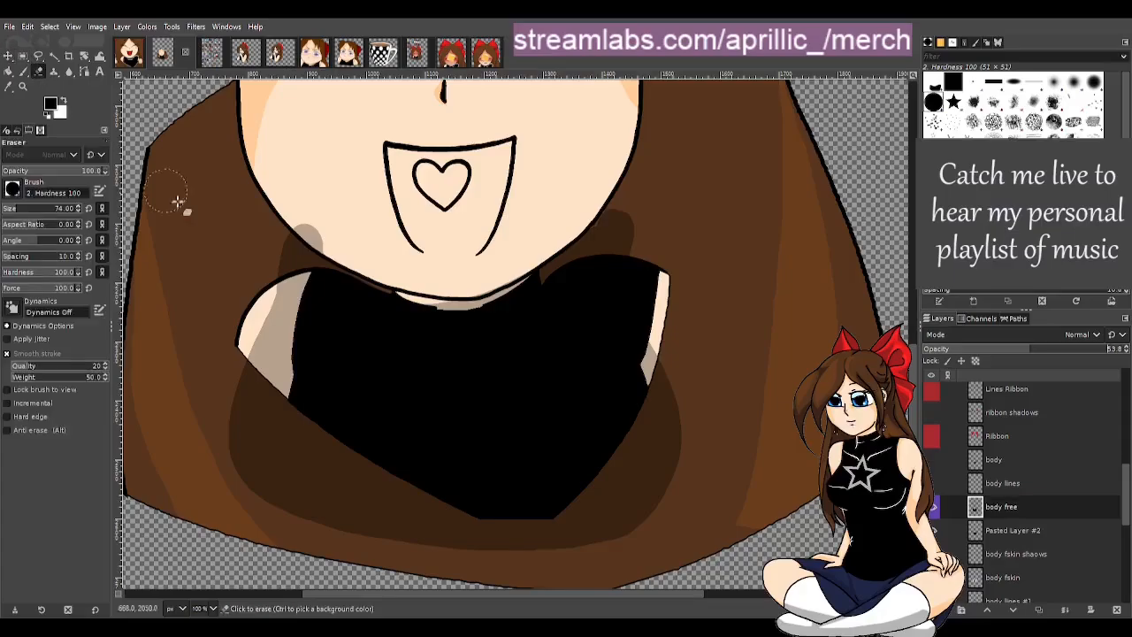
drag(263, 265, 345, 237)
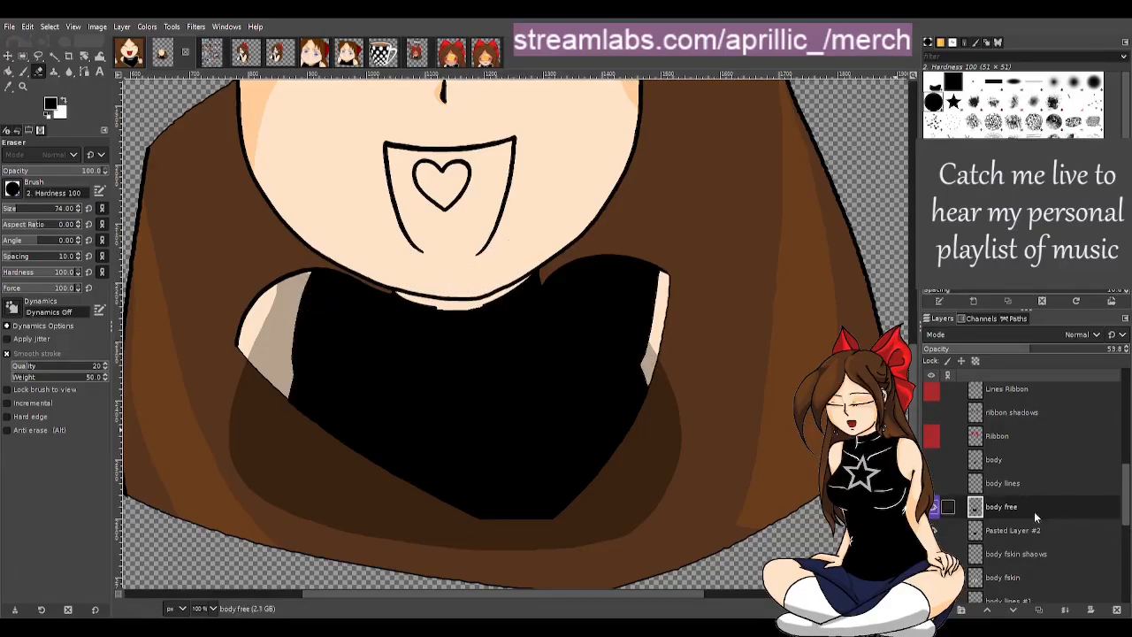
Restore the body free layer's opacity to 100 and paint black over the small gap on the shoulder edge.
drag(1050, 351, 1129, 351)
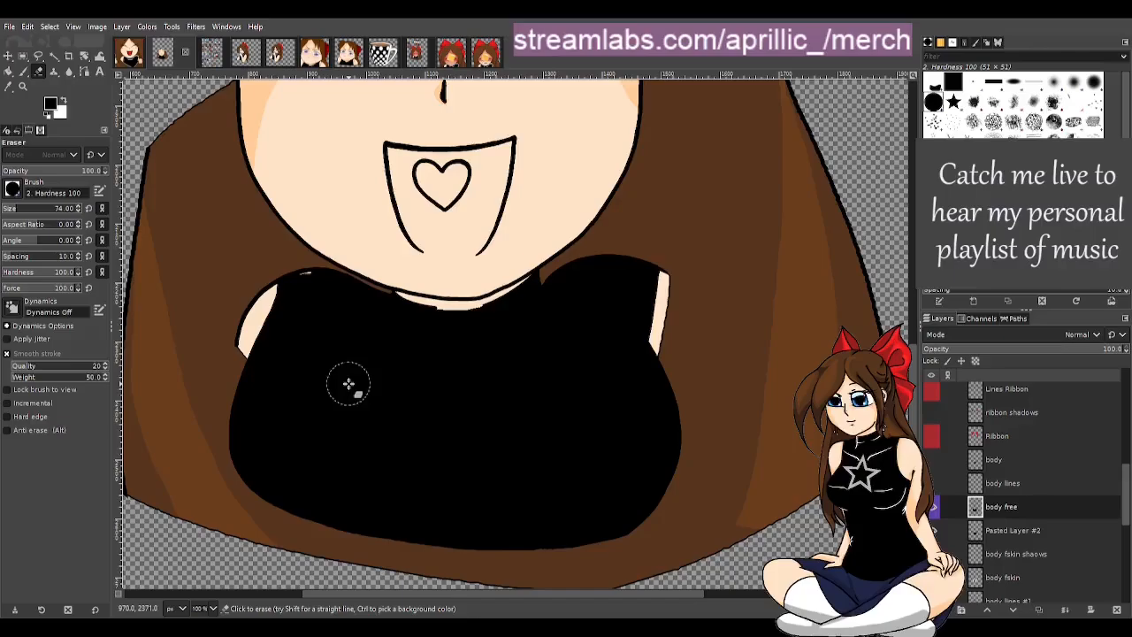
key(p)
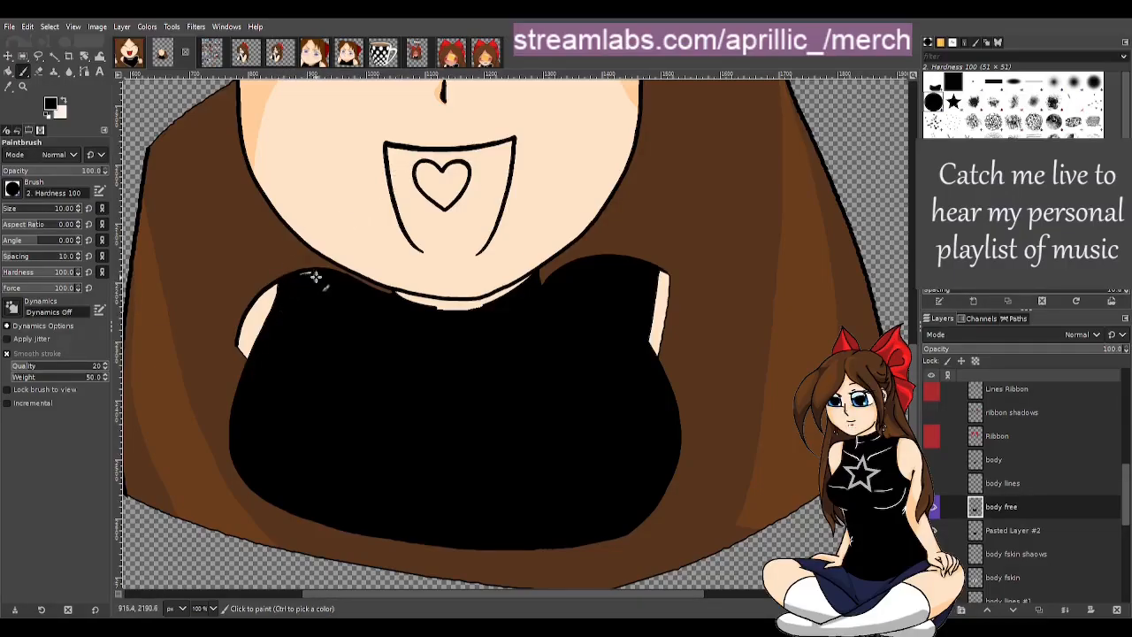
drag(313, 275, 286, 278)
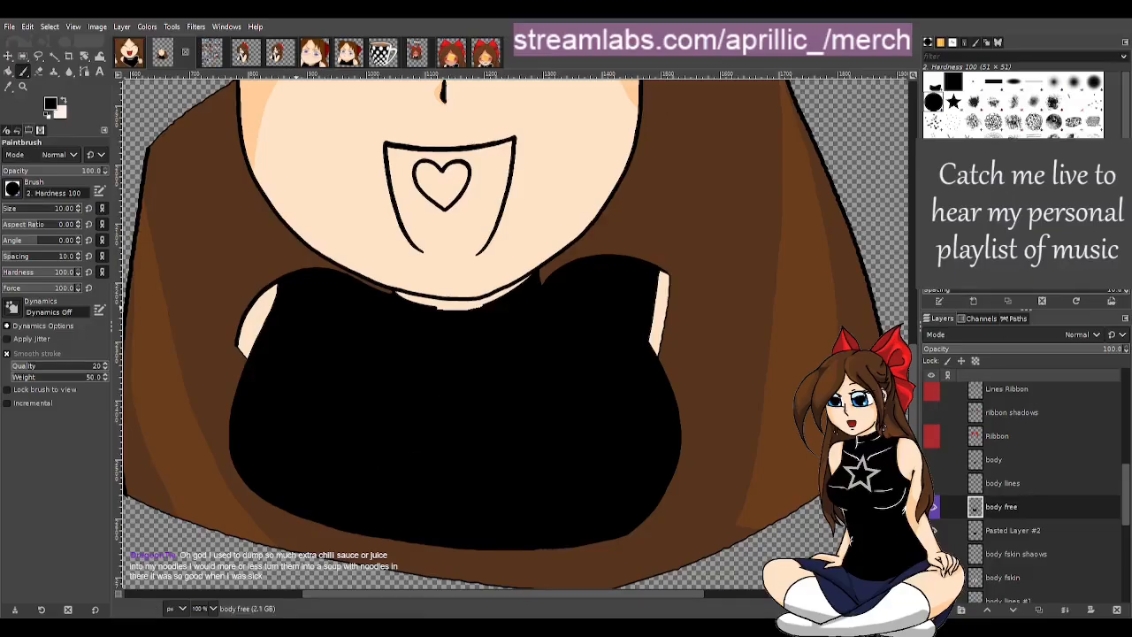
Show the body lines layer above body free and delete it.
key(shift+e)
scroll(513, 548, down, 3)
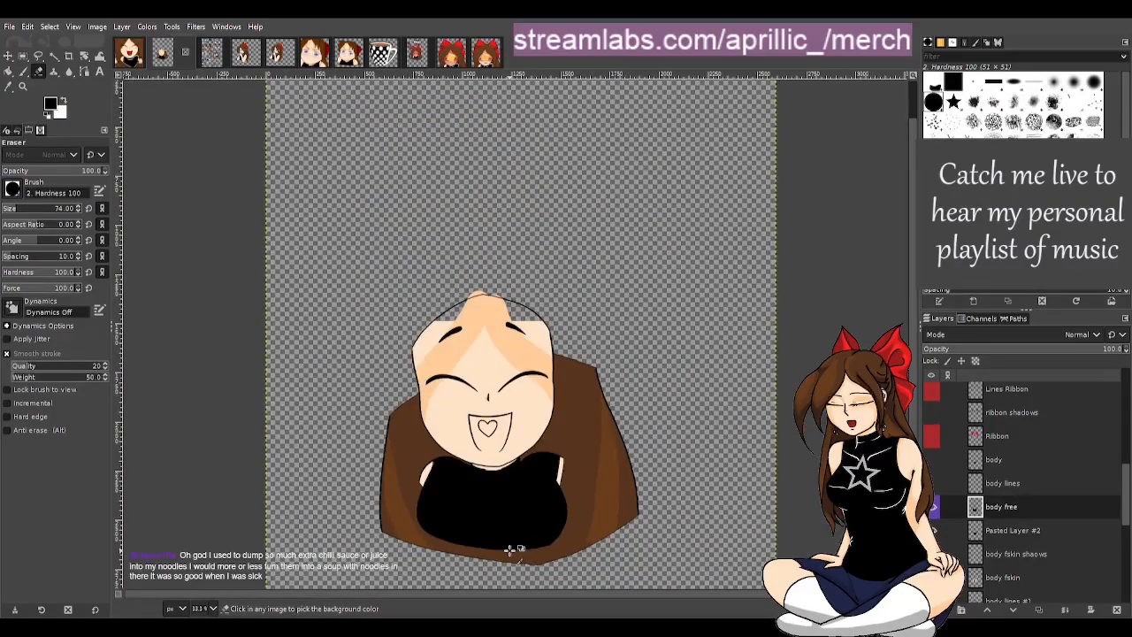
scroll(539, 562, up, 2)
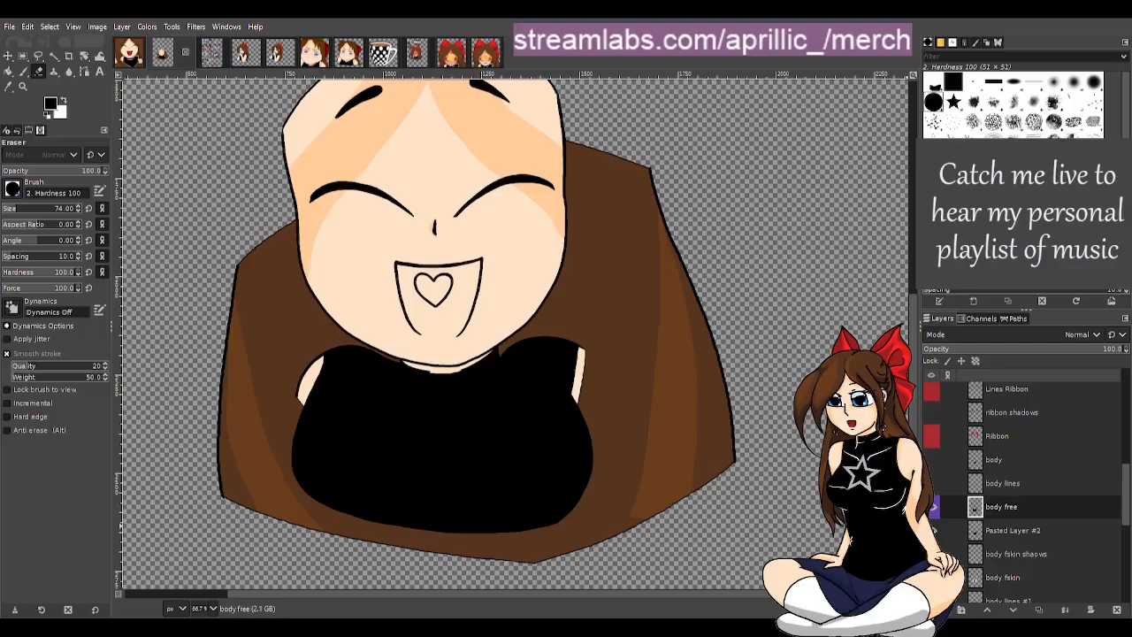
click(933, 484)
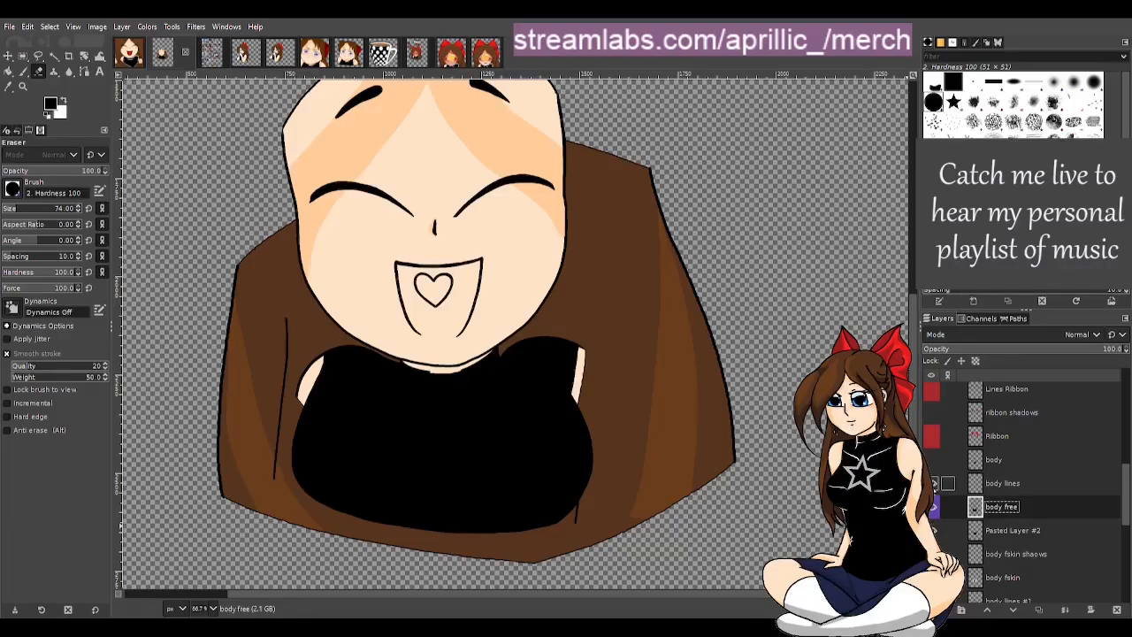
click(1025, 489)
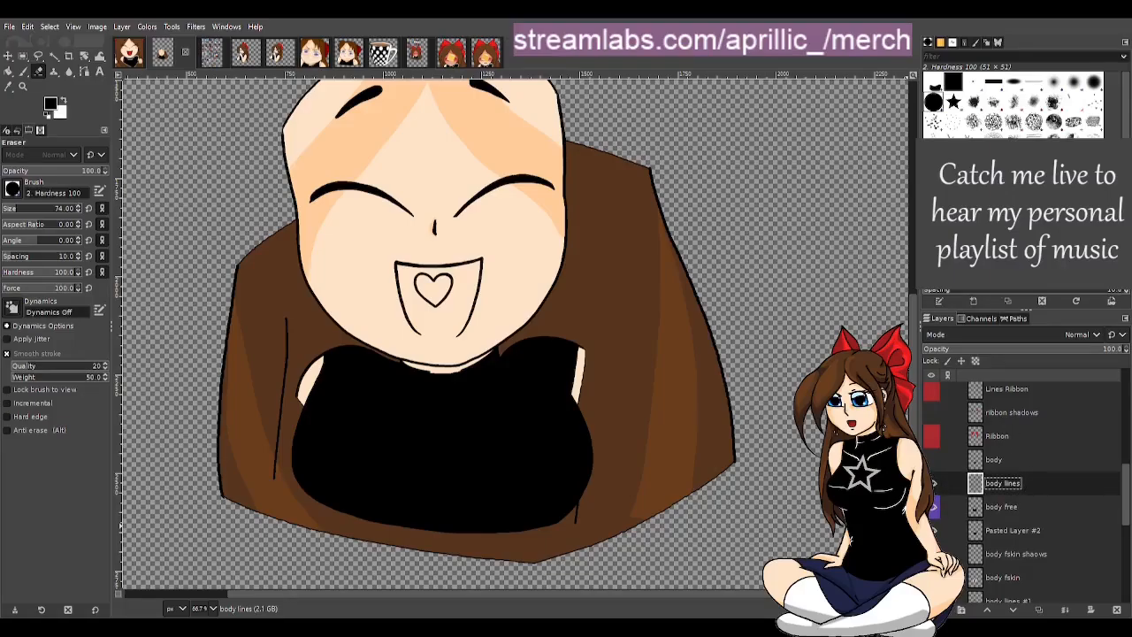
key(Delete)
Show the old body layer with the white outlines and delete it, keeping body free.
click(932, 460)
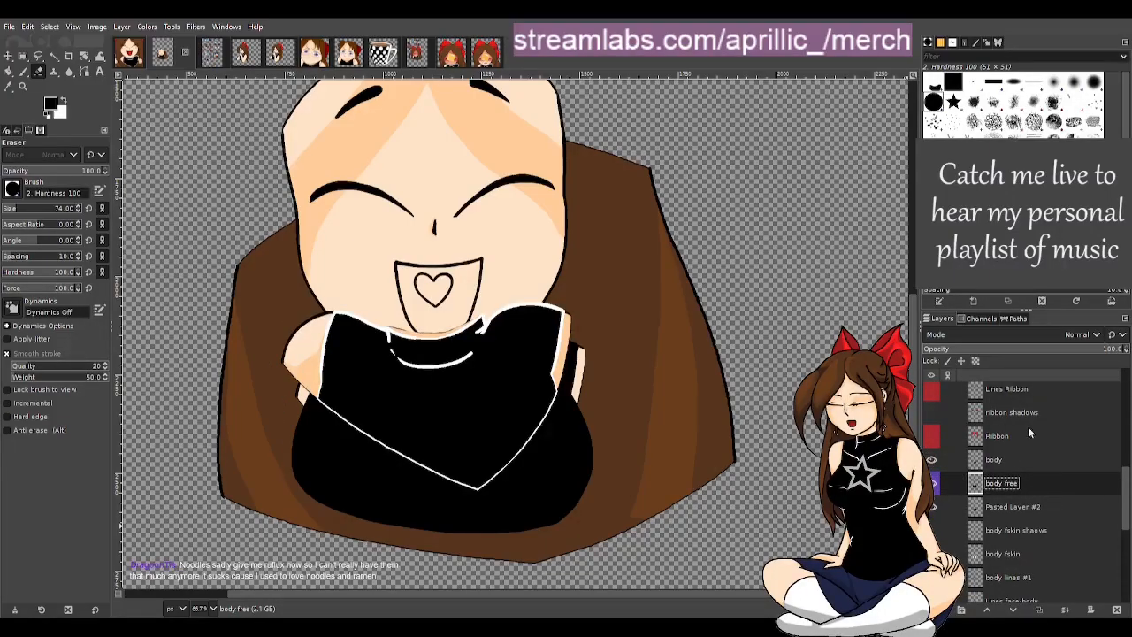
key(Delete)
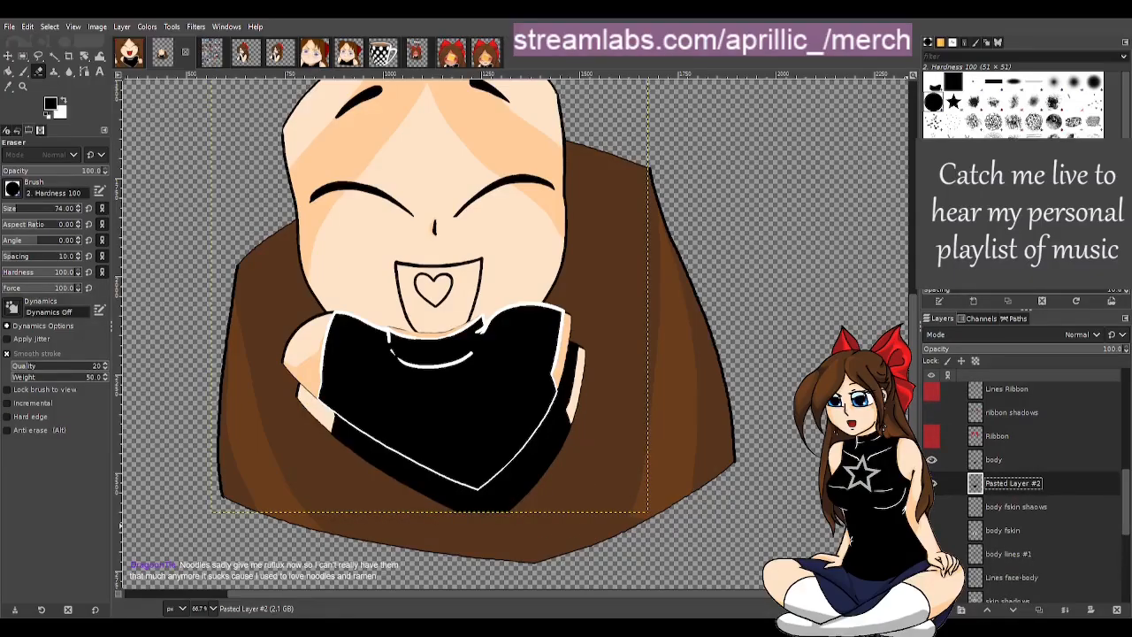
key(ctrl+z)
click(1025, 454)
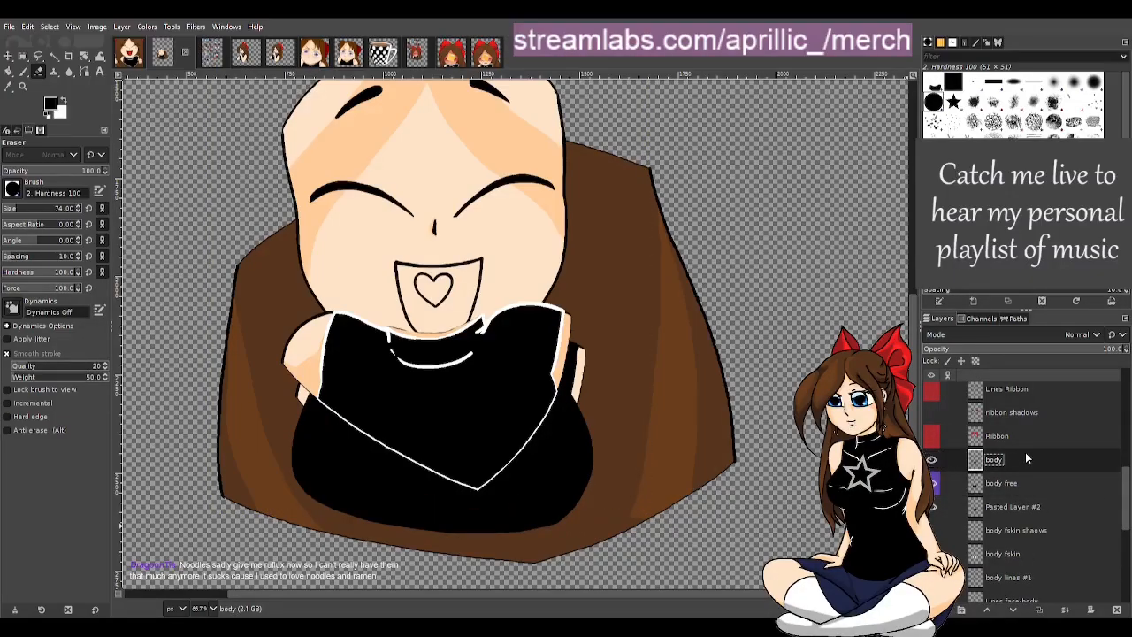
key(Delete)
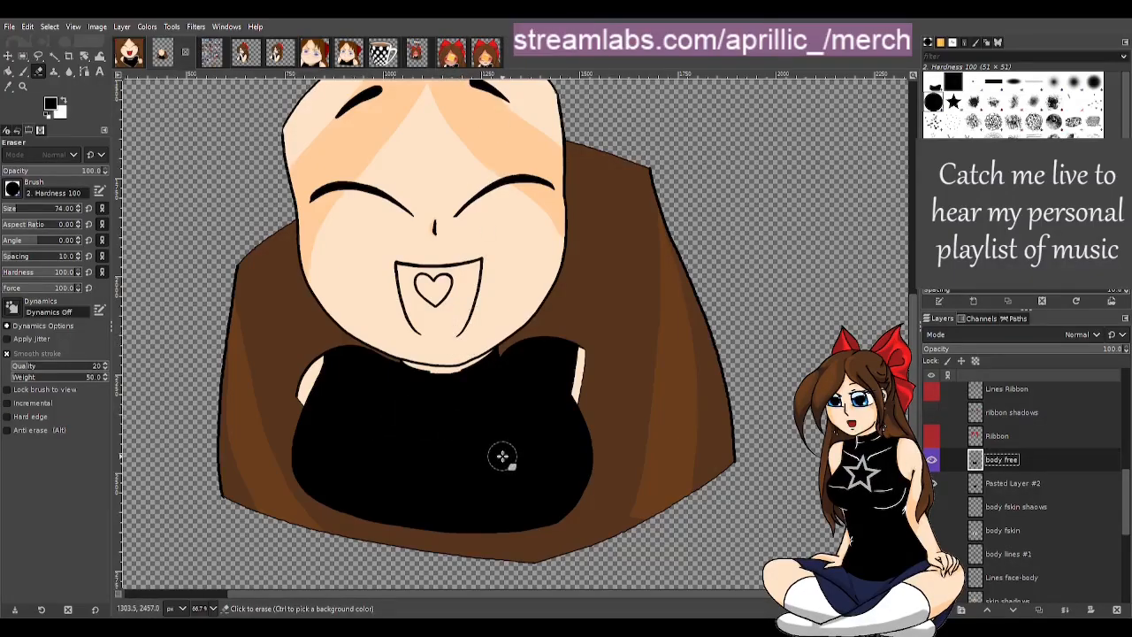
Make Pasted Layer #2 active and show the Ribbon, ribbon shadows and Lines Ribbon layers.
key(s)
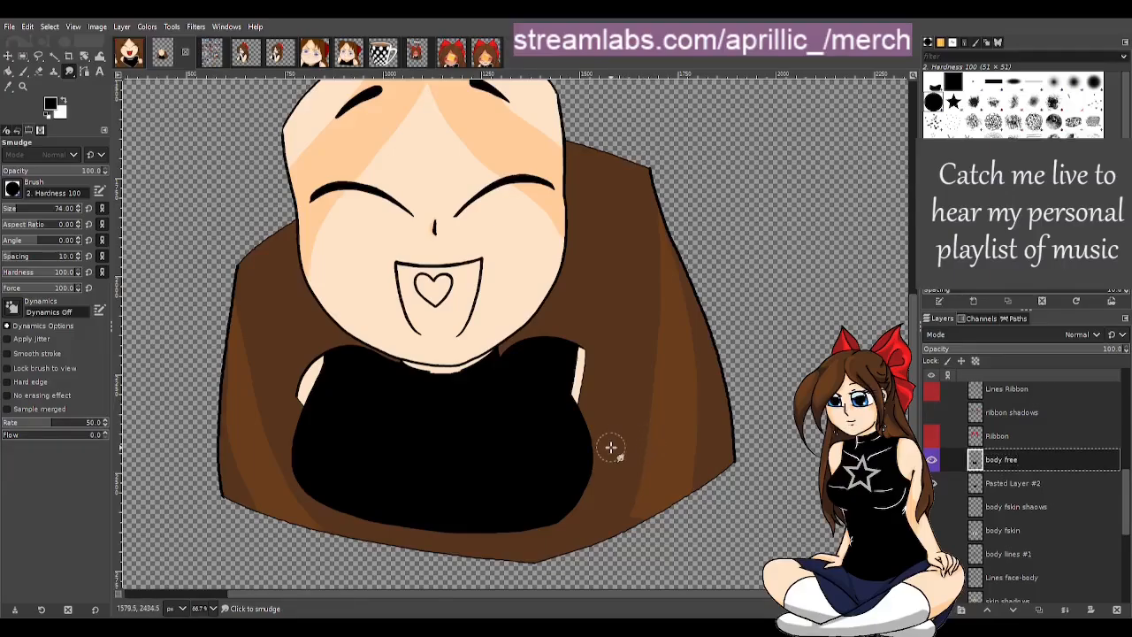
click(1012, 485)
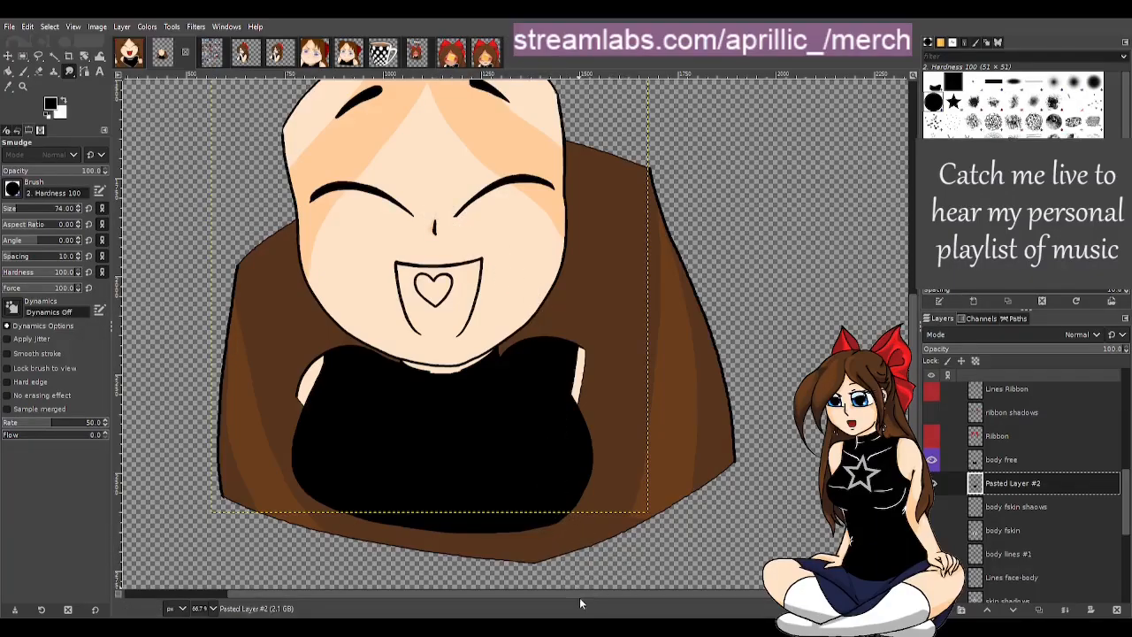
scroll(579, 597, left, 2)
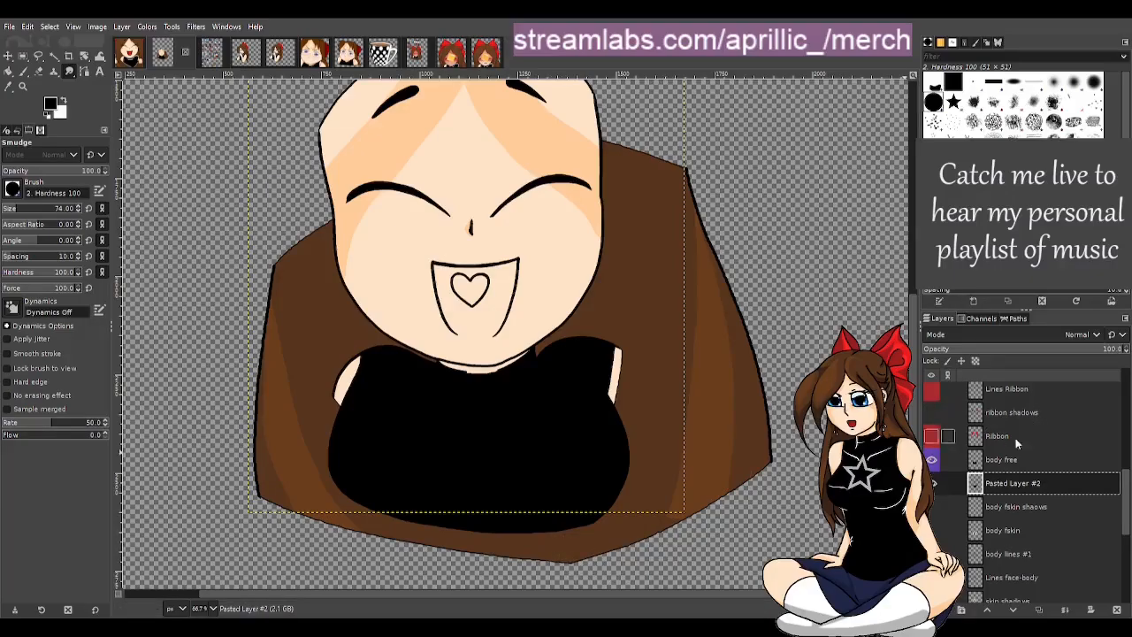
scroll(937, 495, up, 2)
scroll(515, 333, up, 6)
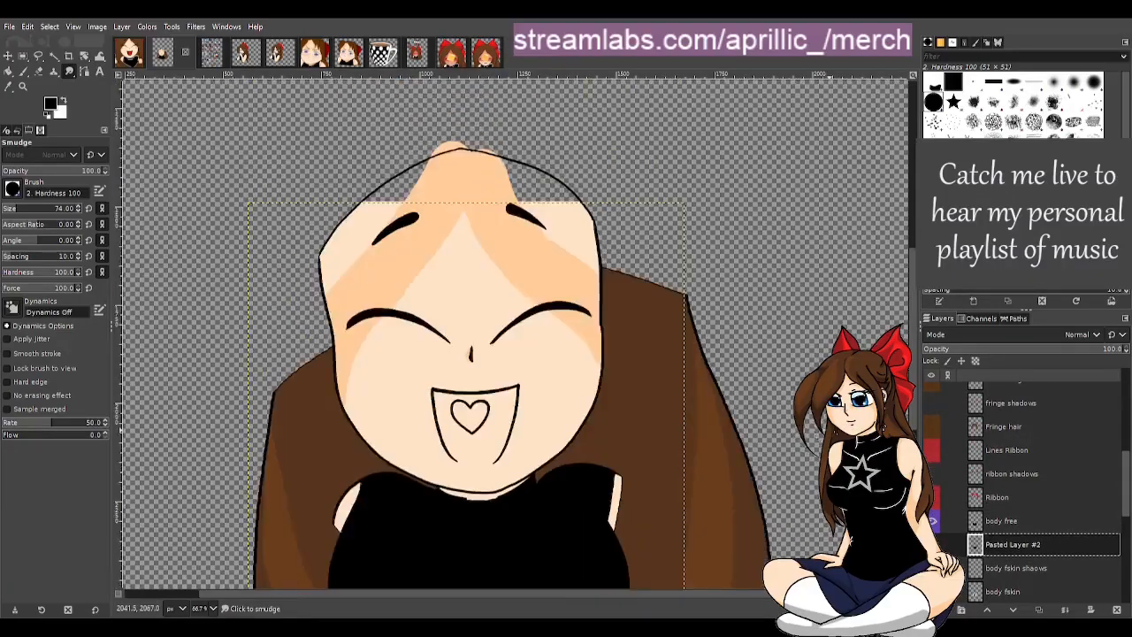
click(936, 498)
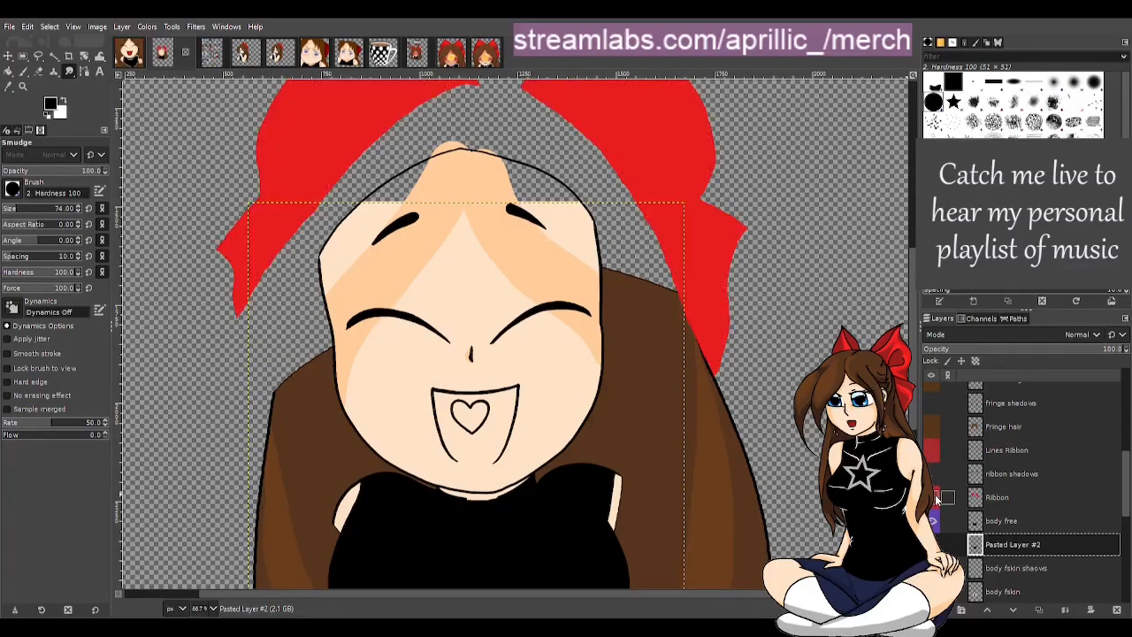
click(932, 474)
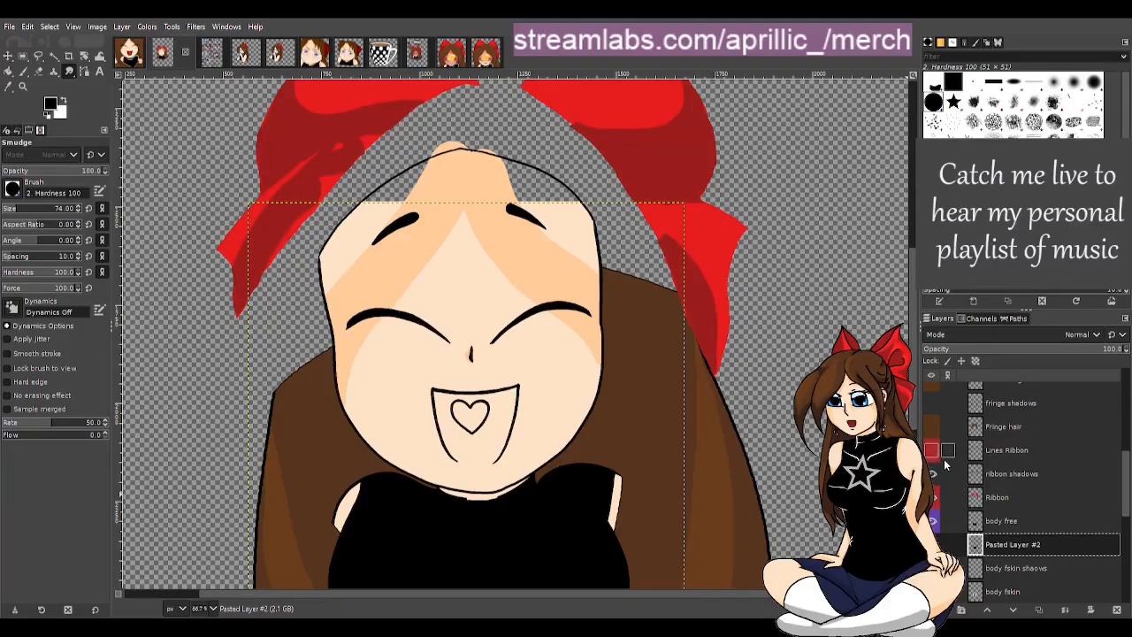
click(932, 451)
Show the Fringe hair, fringe shadows and Lines Fringe hair layers.
scroll(729, 432, up, 3)
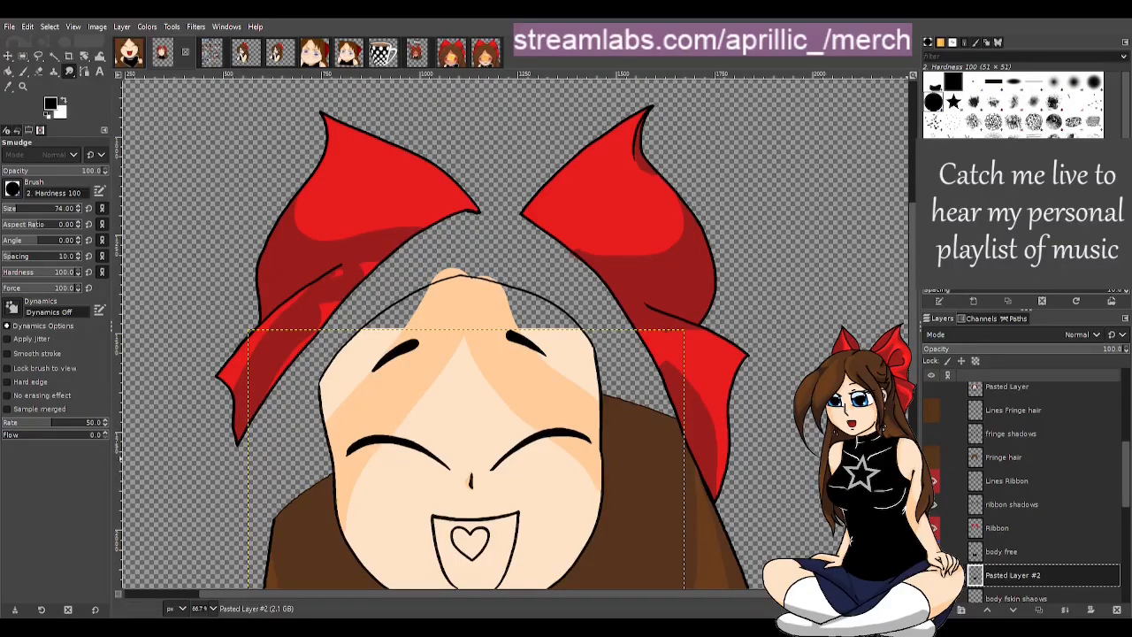
click(933, 458)
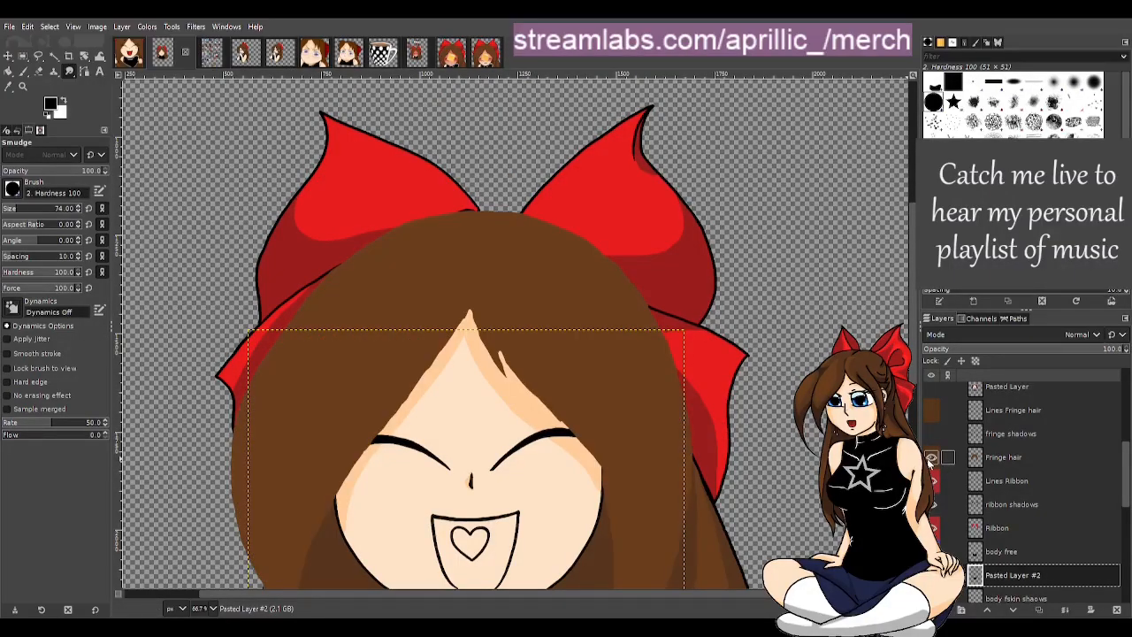
scroll(657, 440, down, 2)
scroll(657, 432, up, 1)
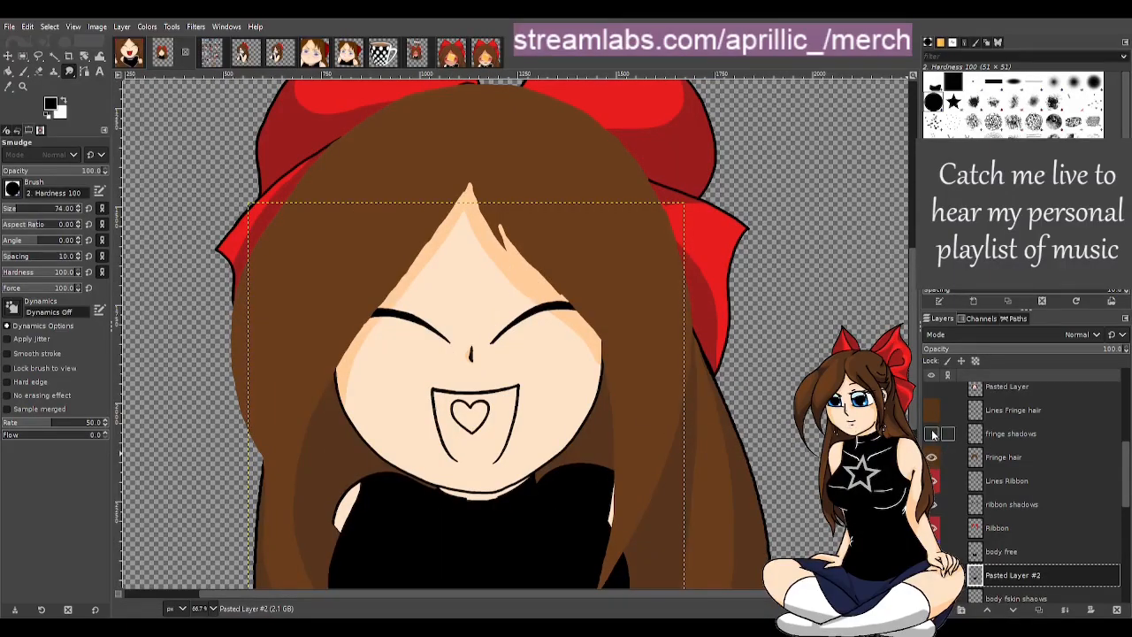
click(932, 433)
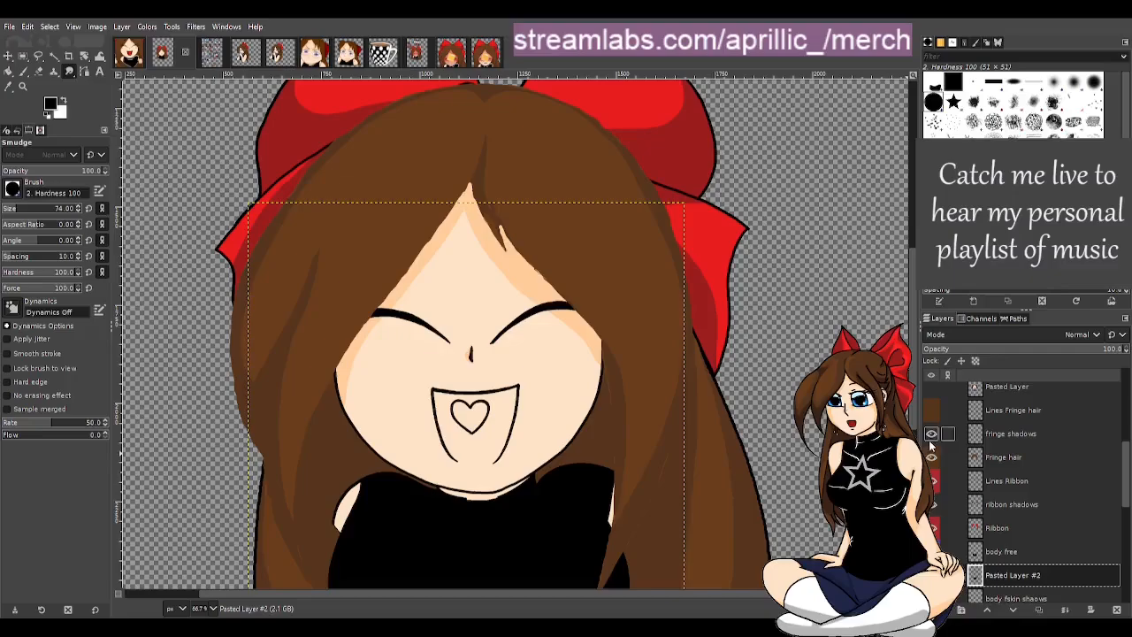
click(932, 412)
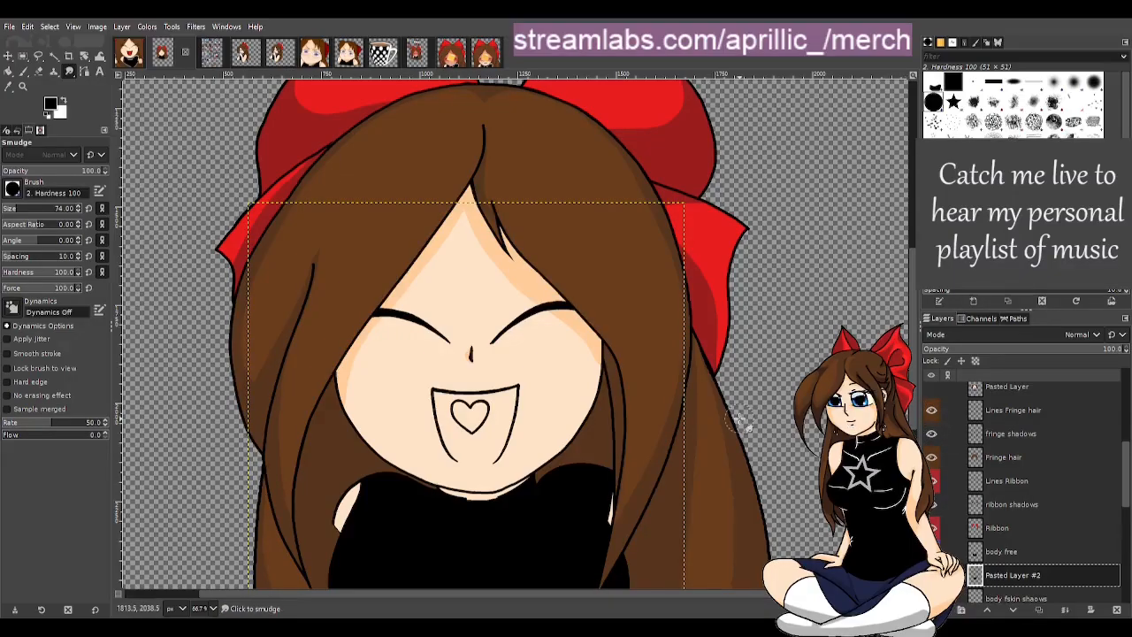
scroll(739, 420, down, 3)
scroll(935, 433, up, 4)
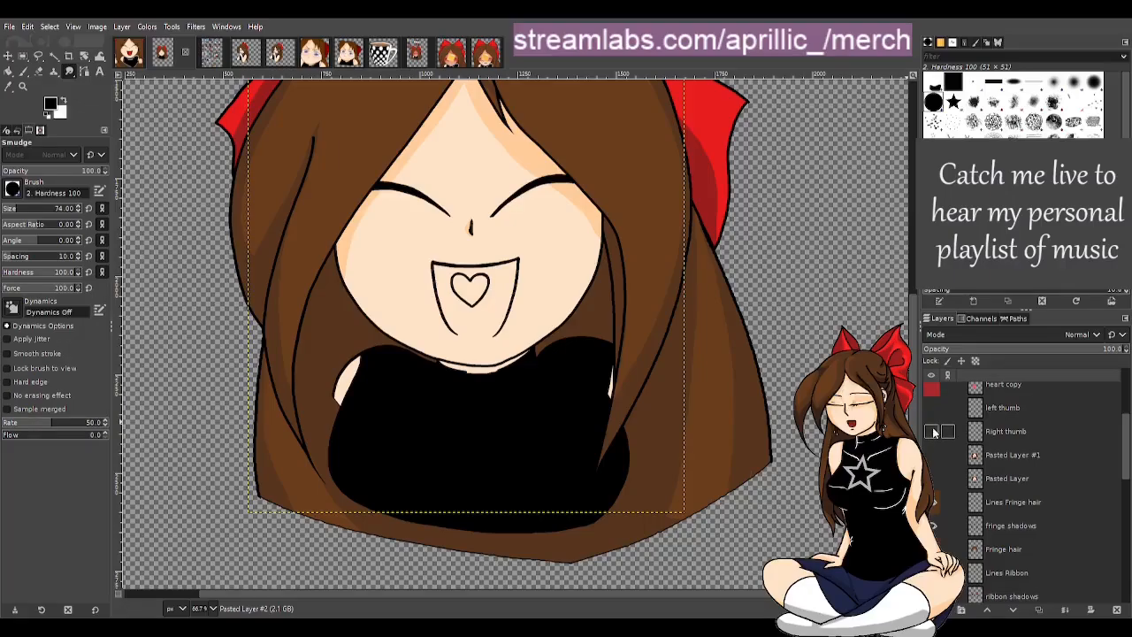
Show the Right thumb and left thumb layers and make Right thumb the active layer.
click(931, 431)
click(932, 407)
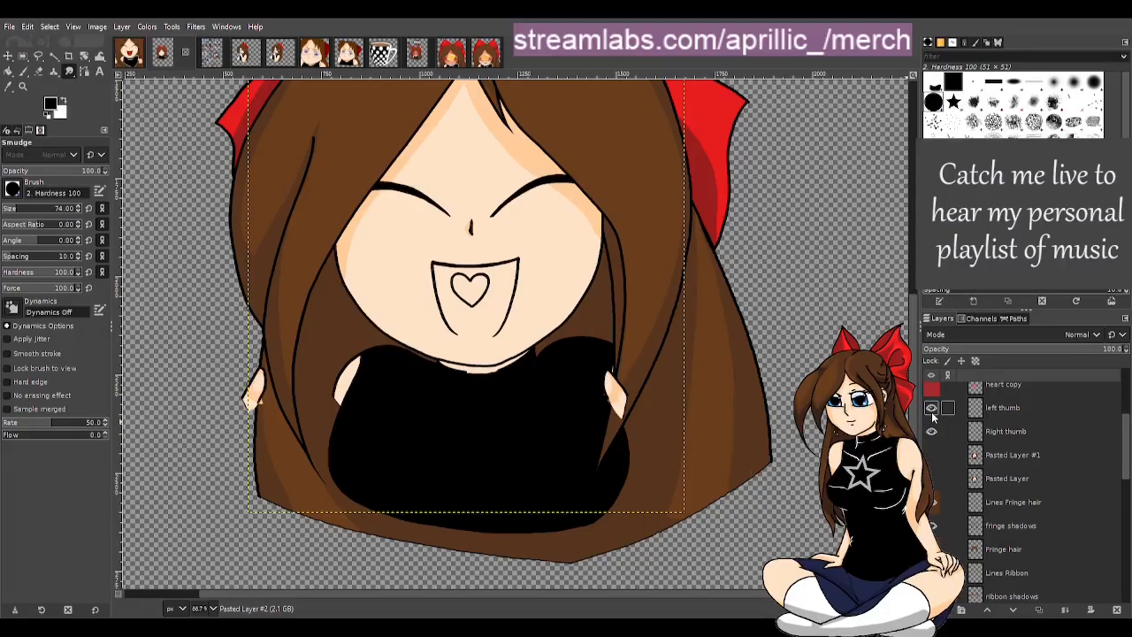
click(999, 432)
Switch to the Eraser and set its size to 21 for detail work on the right thumb.
scroll(715, 481, up, 2)
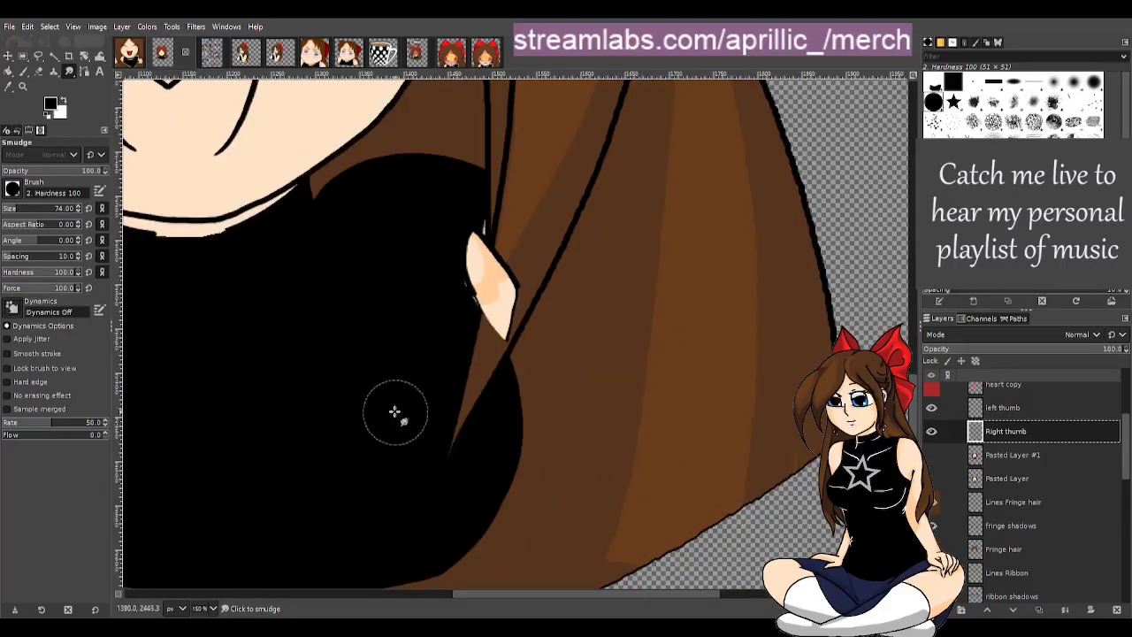
scroll(390, 359, up, 2)
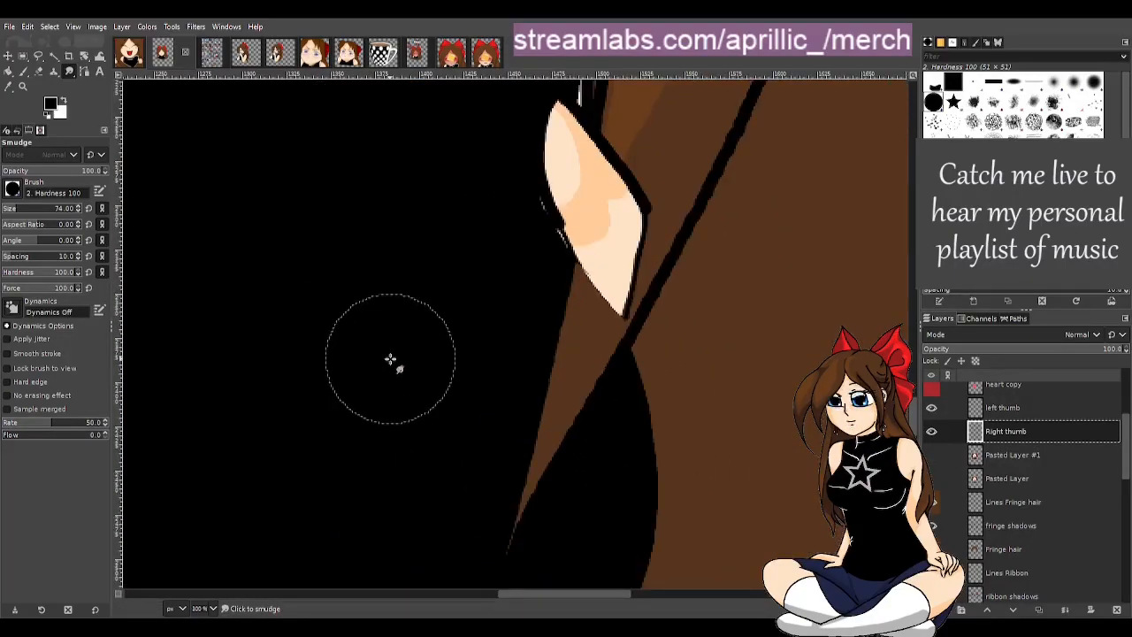
key(shift+e)
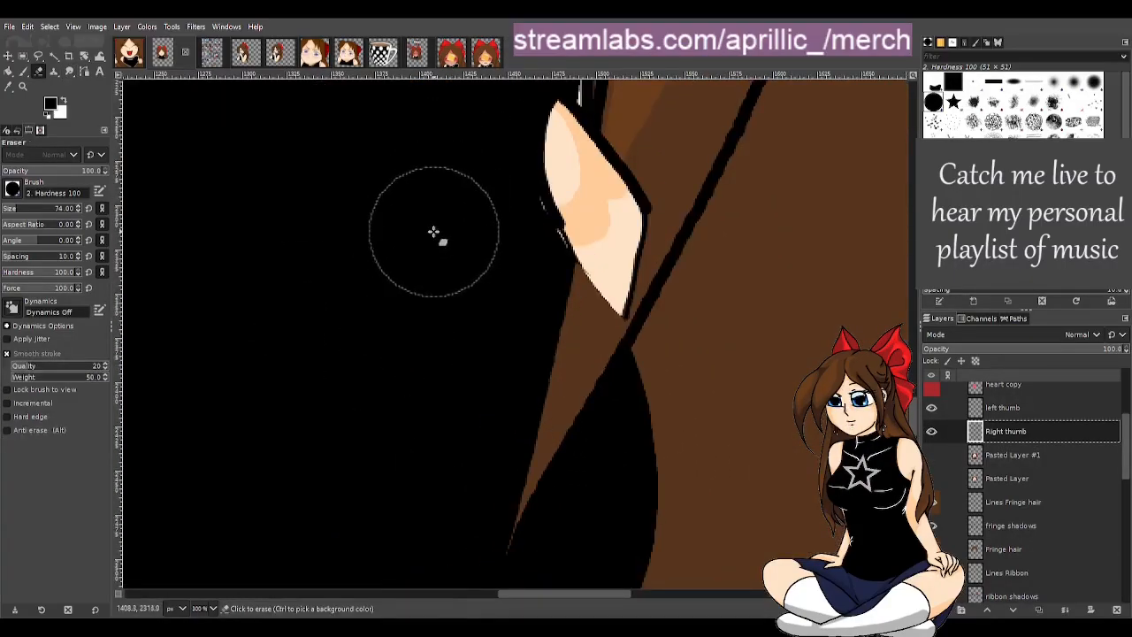
click(8, 209)
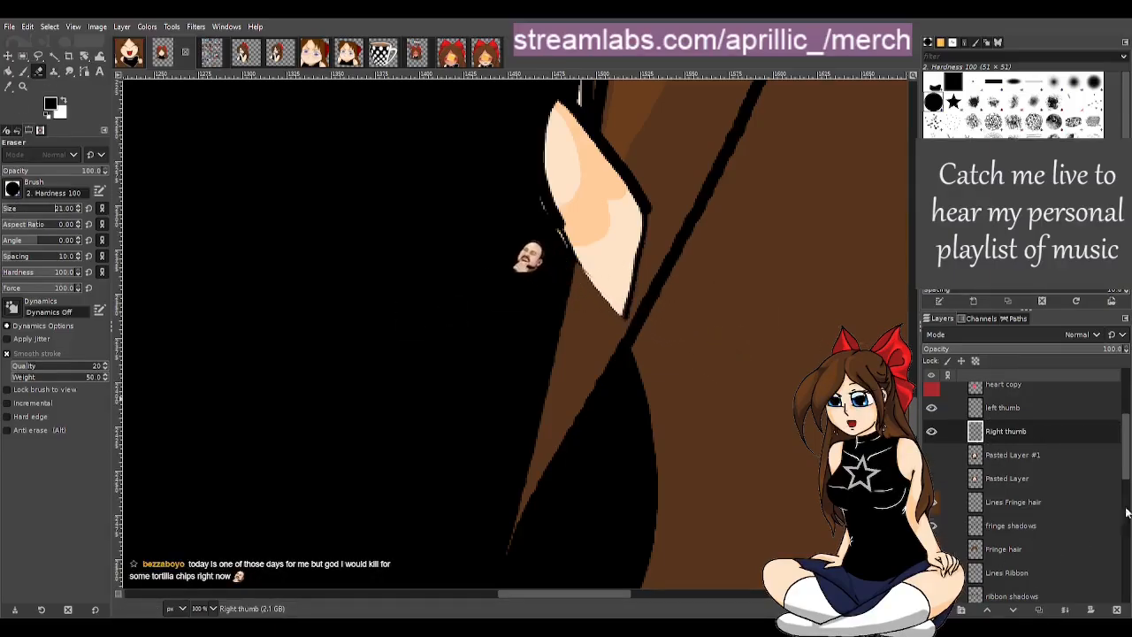
Erase along the inner outline of the right thumb while body free and Pasted Layer #2 are hidden, and show body free again.
scroll(1126, 512, down, 10)
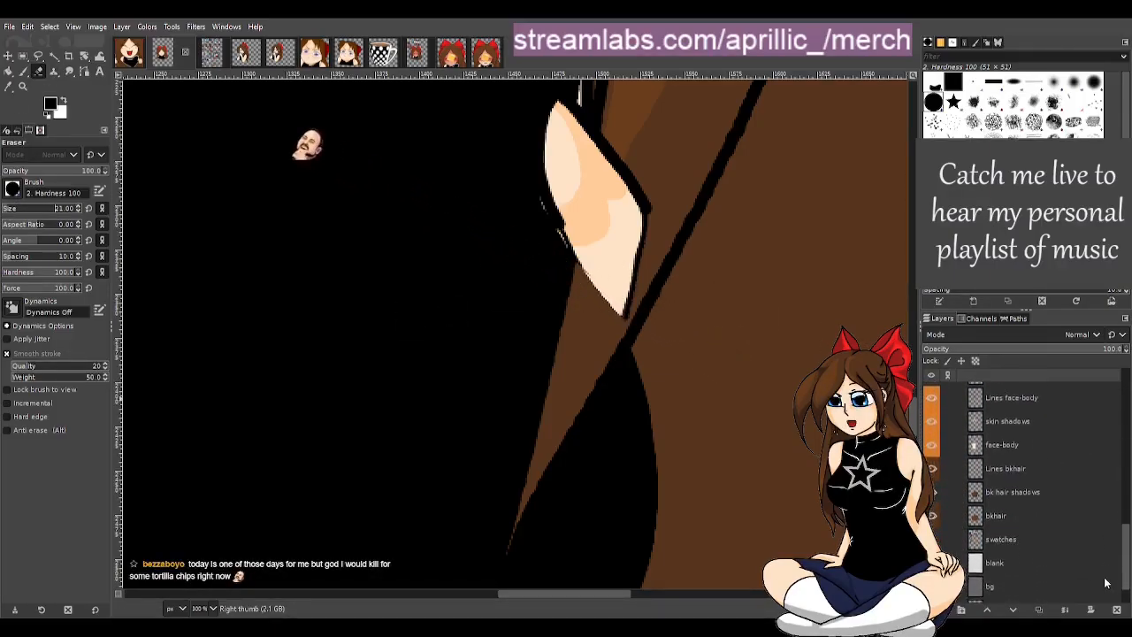
scroll(1105, 548, up, 10)
click(933, 513)
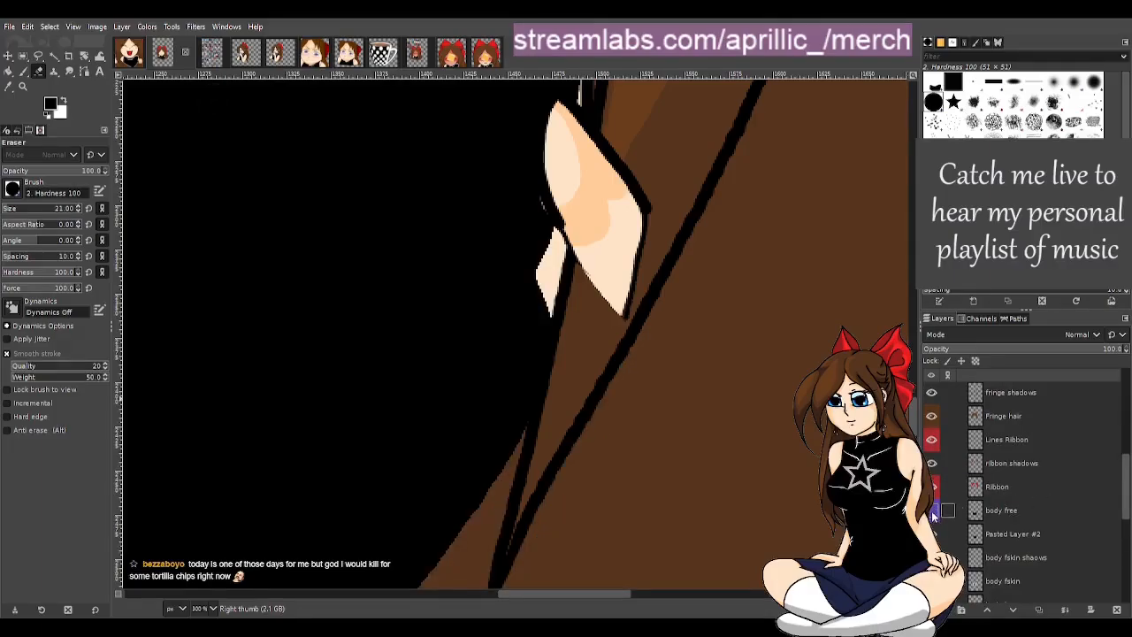
click(932, 534)
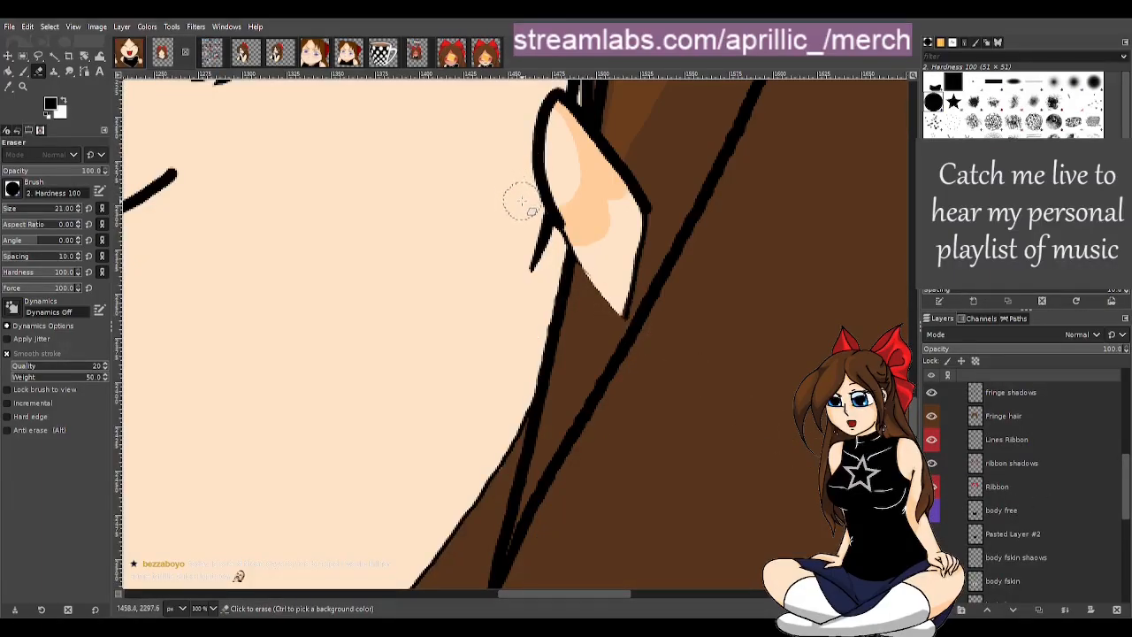
drag(523, 210, 530, 225)
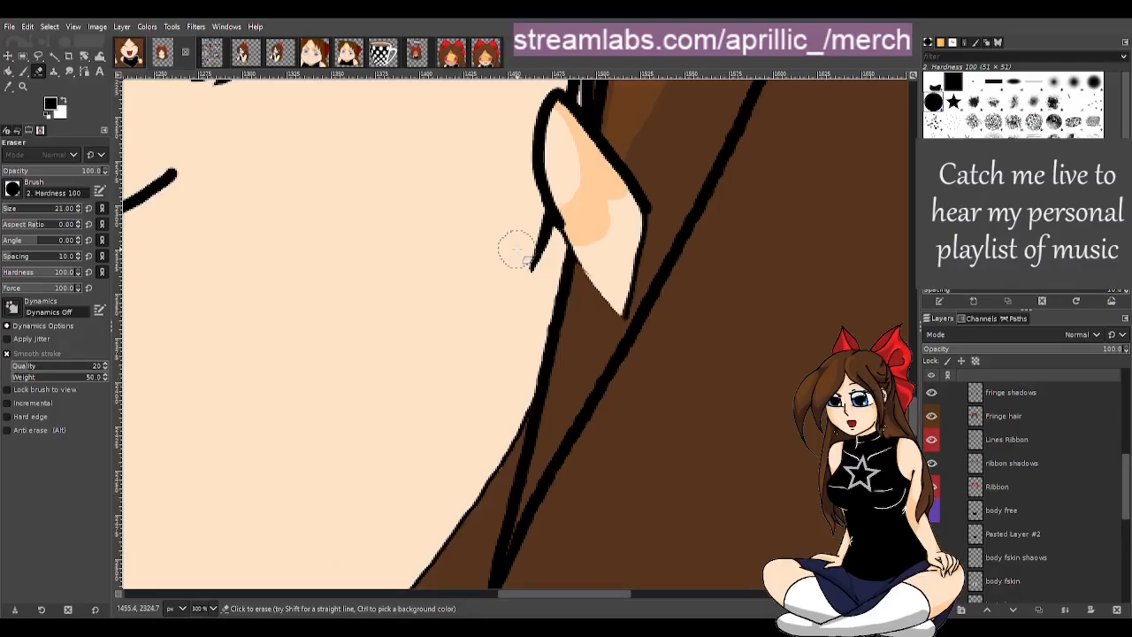
click(933, 510)
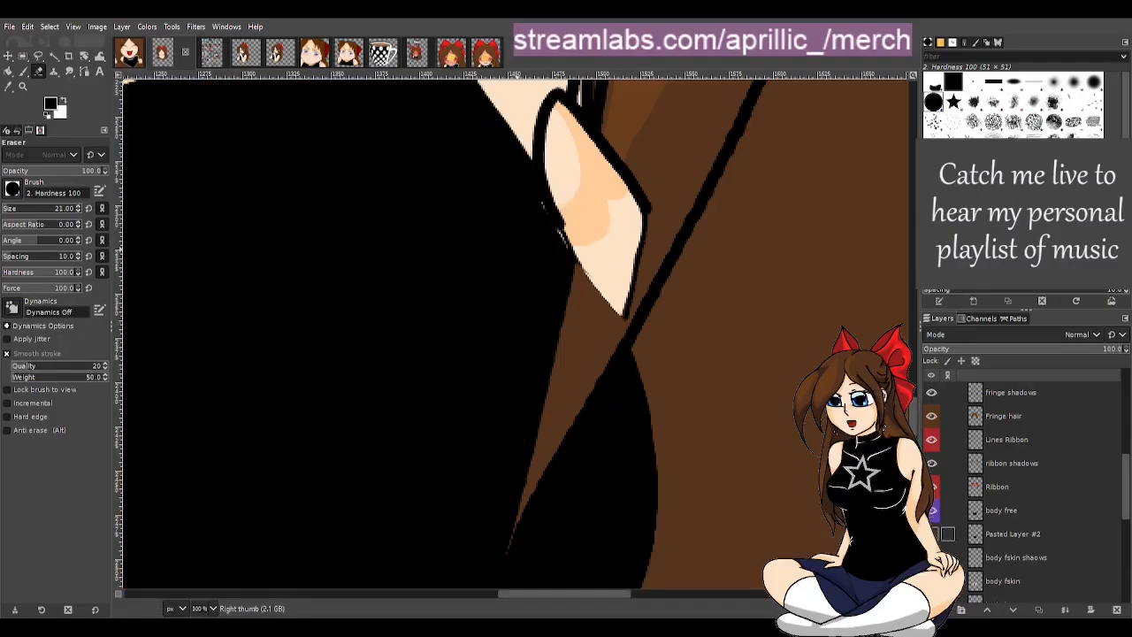
Examine the right thumb area and the layer stack to find which layer holds the stray marks beside the thumb.
key(s)
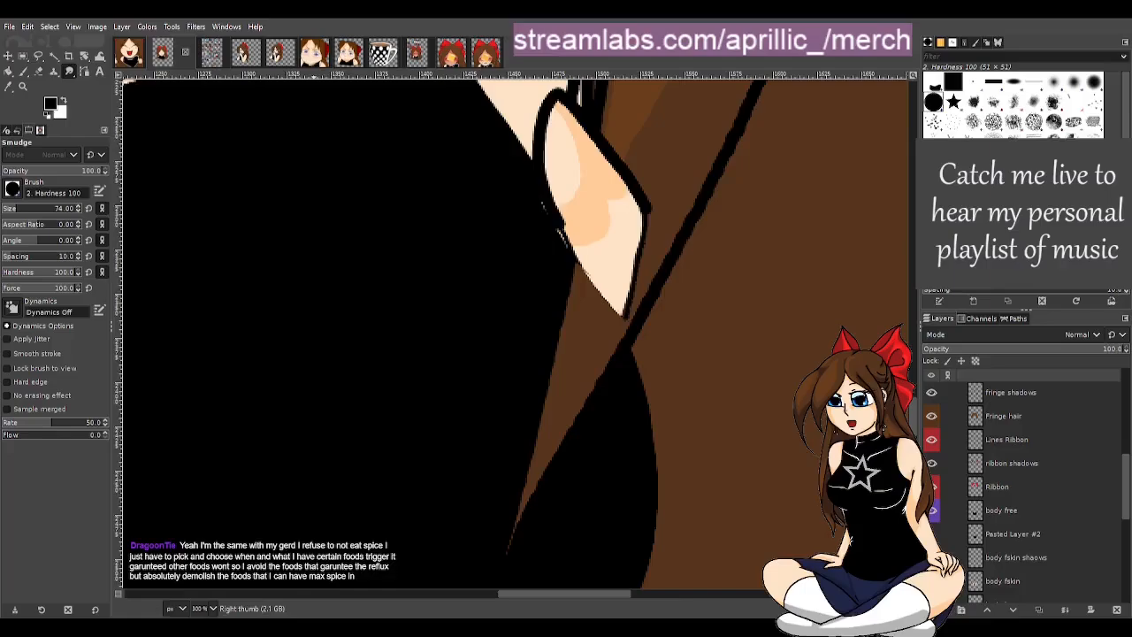
scroll(324, 208, down, 2)
scroll(342, 269, down, 2)
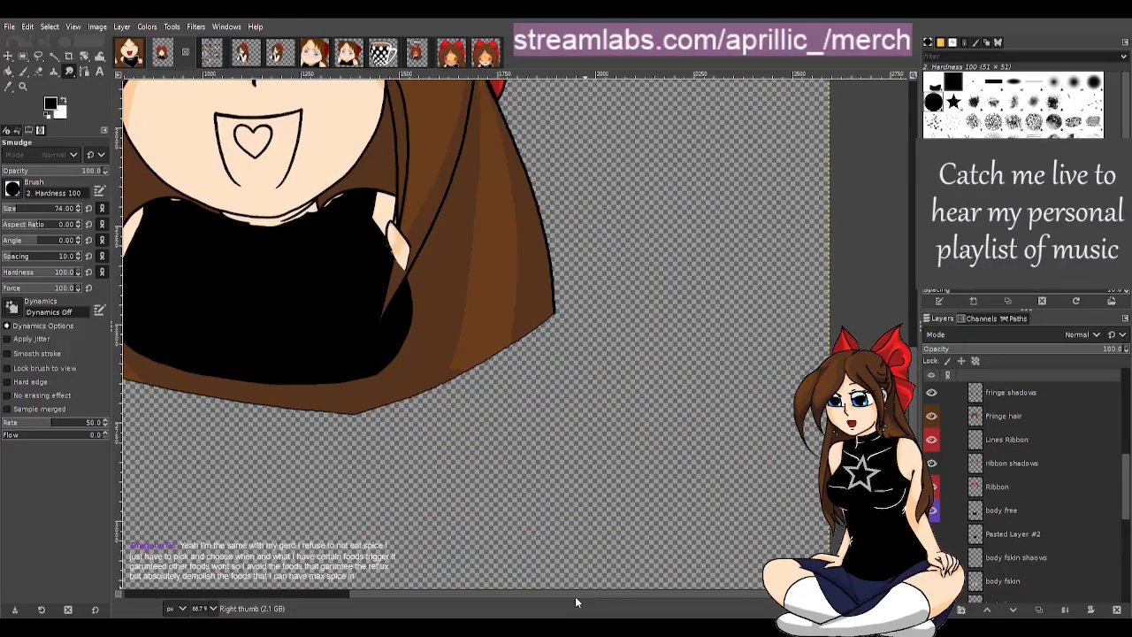
drag(574, 596, 413, 609)
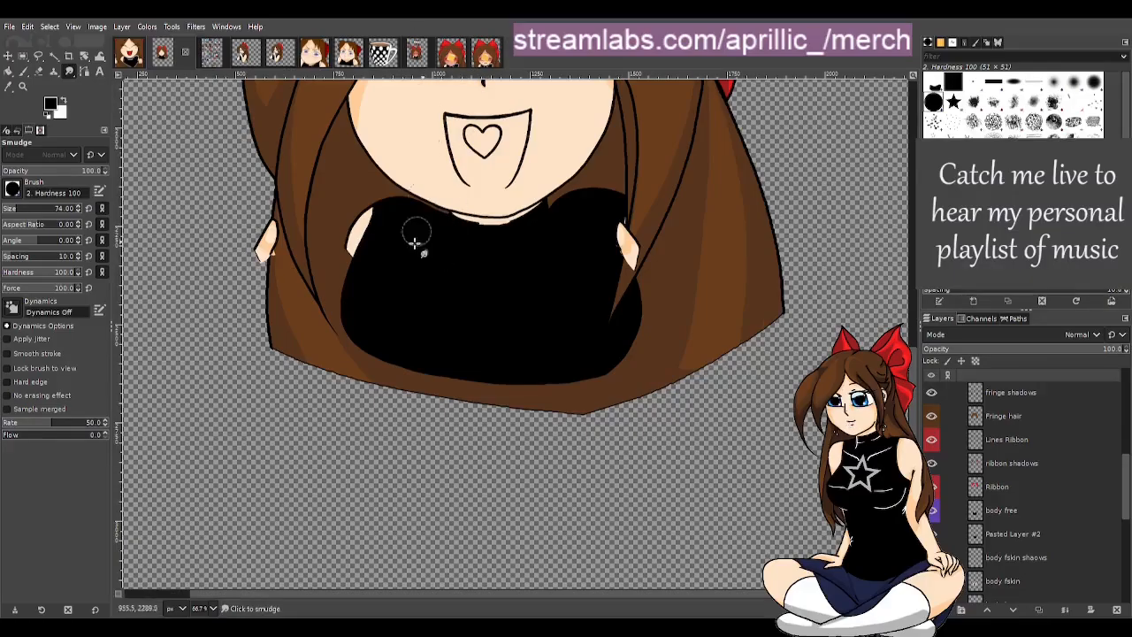
scroll(221, 283, up, 1)
scroll(849, 310, up, 4)
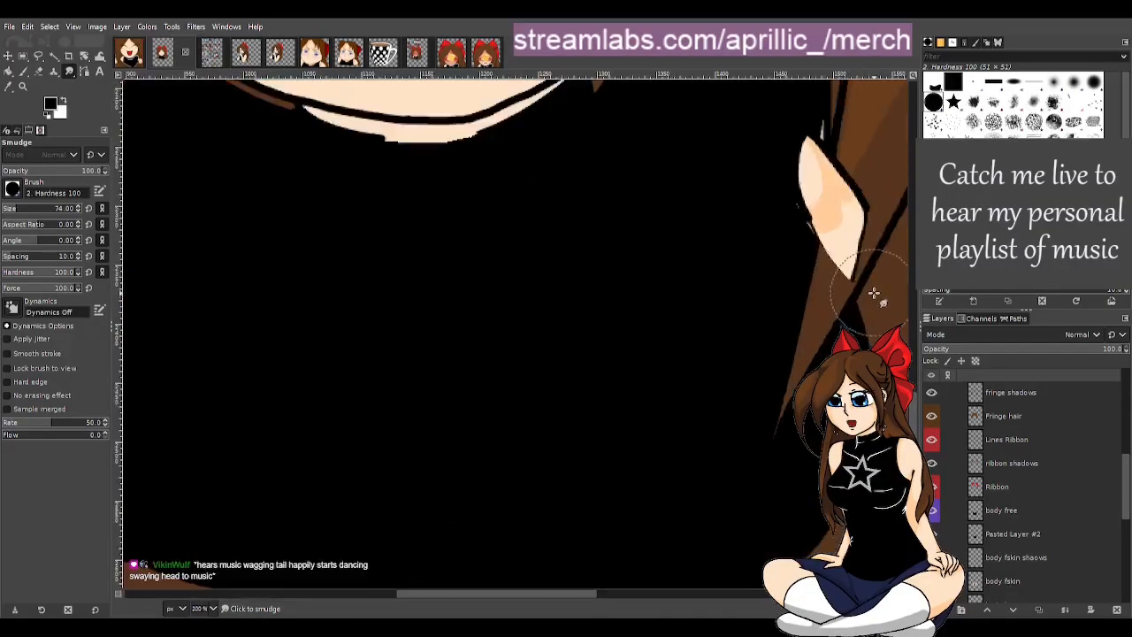
scroll(849, 301, up, 2)
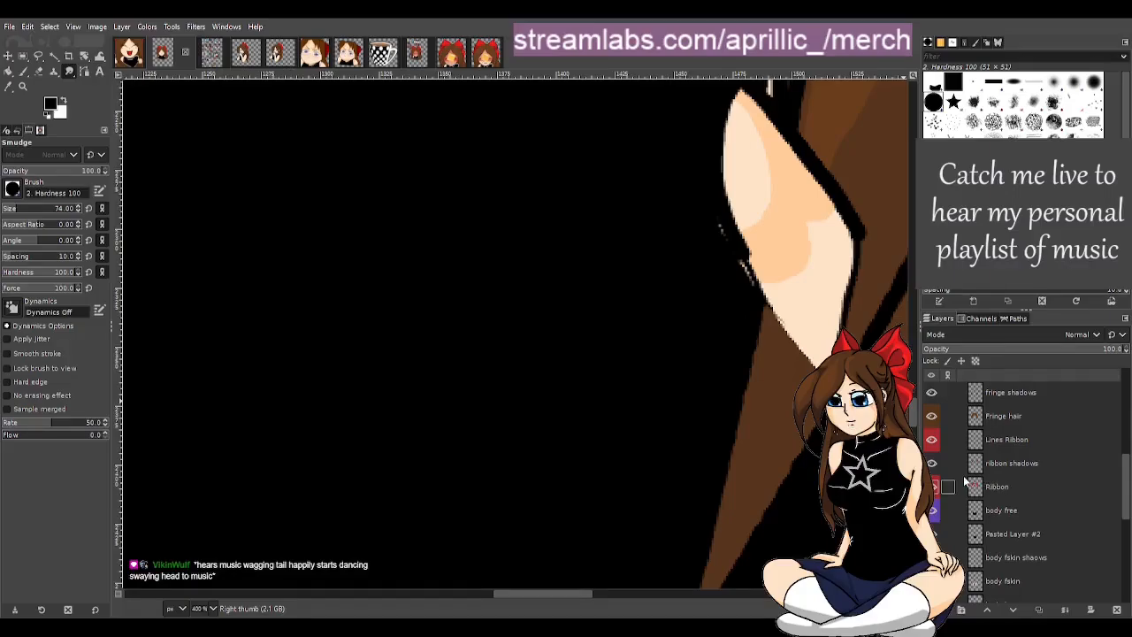
scroll(992, 507, down, 4)
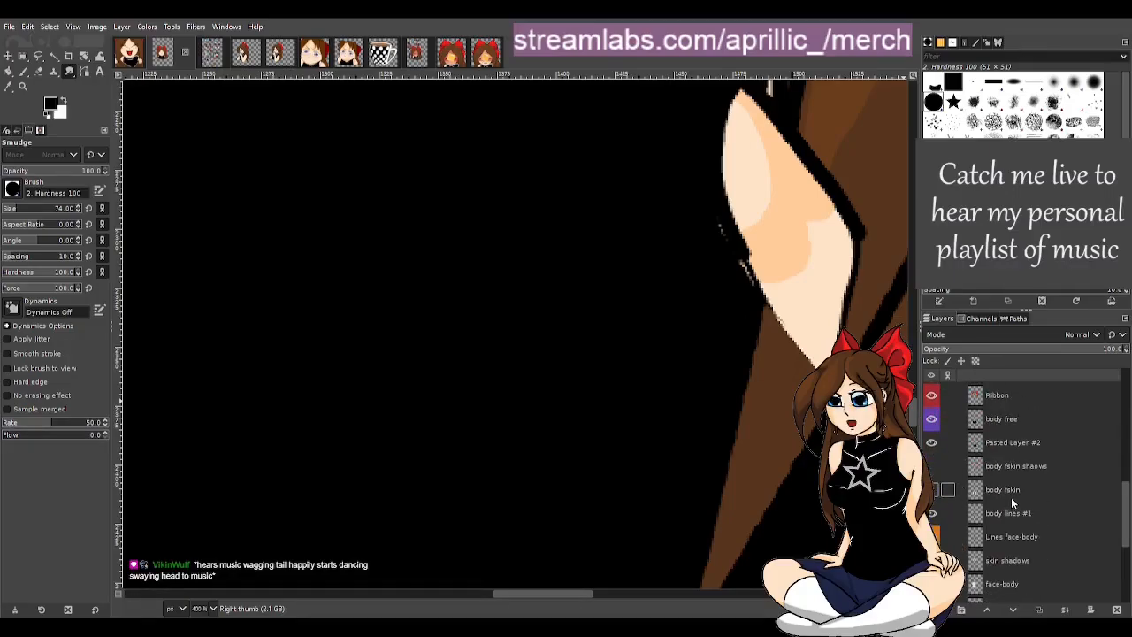
scroll(1004, 504, down, 1)
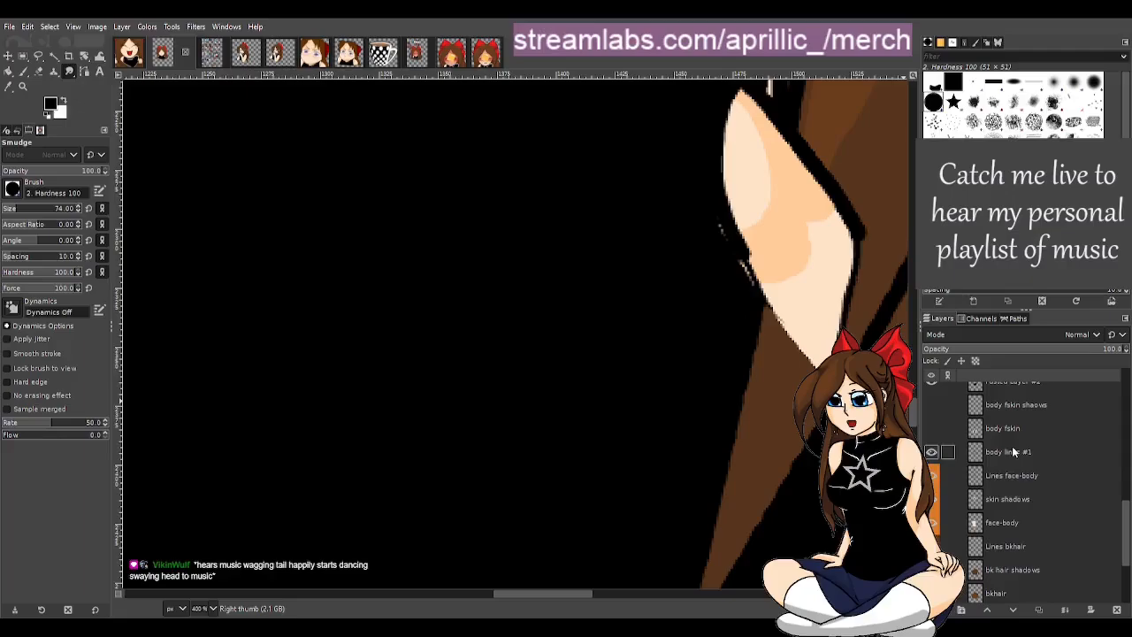
scroll(1024, 515, down, 4)
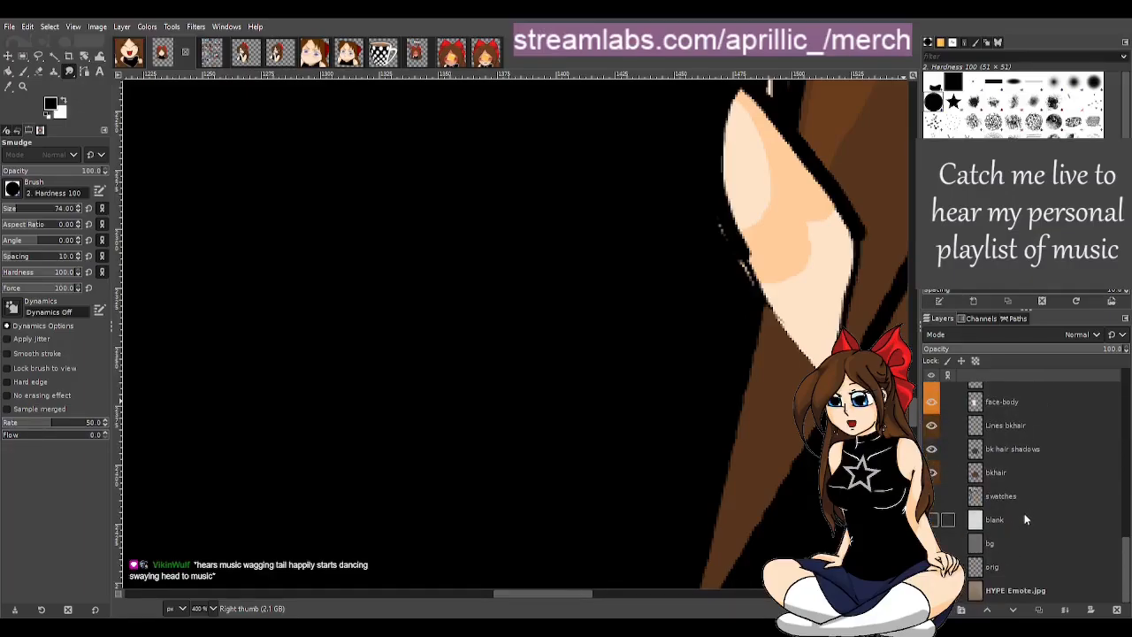
scroll(1022, 455, up, 2)
click(1022, 463)
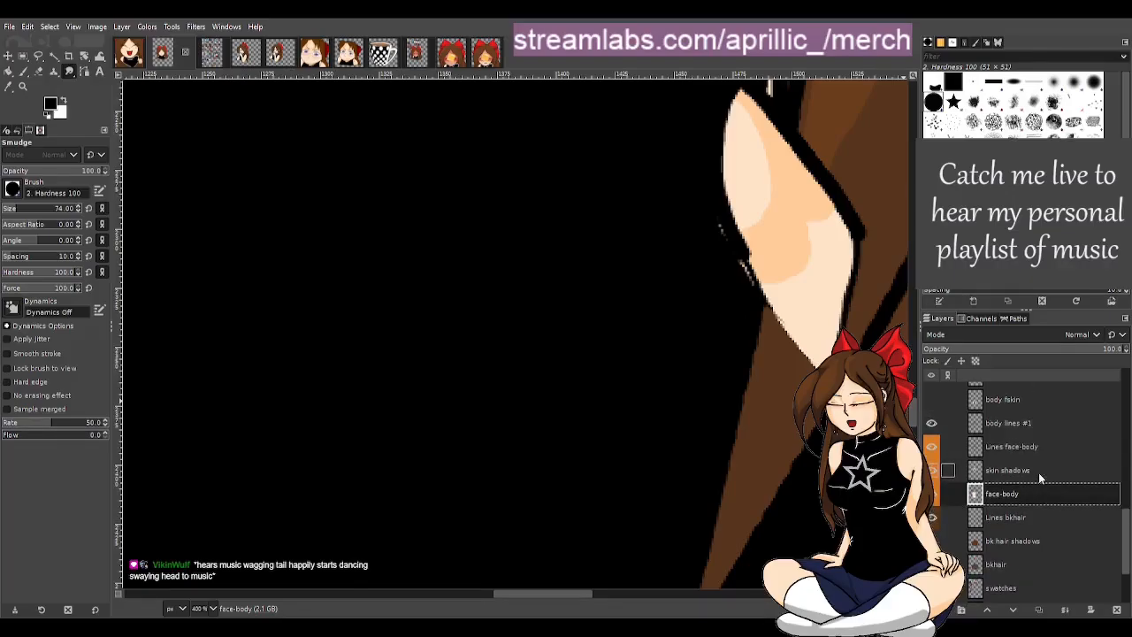
scroll(1026, 455, up, 3)
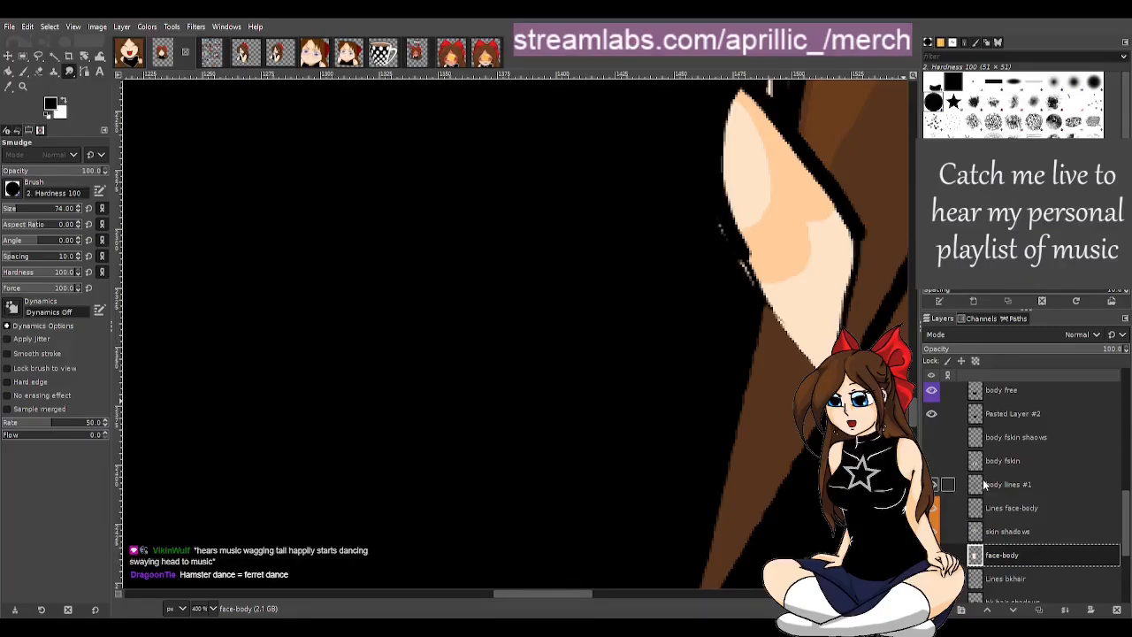
scroll(1016, 460, up, 1)
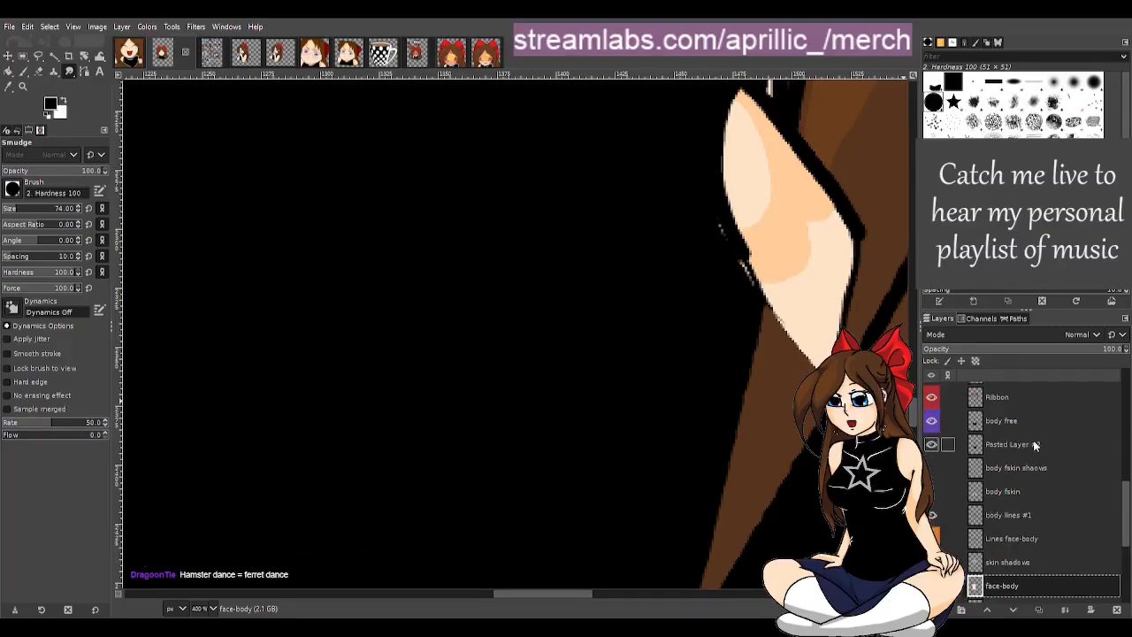
click(1024, 545)
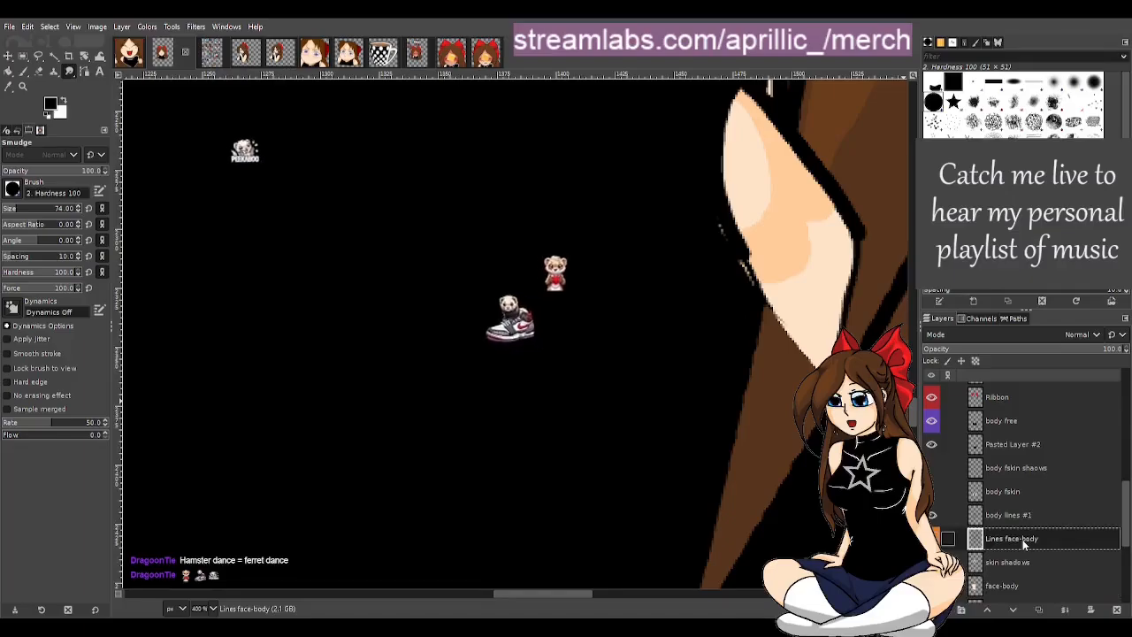
scroll(1008, 504, up, 2)
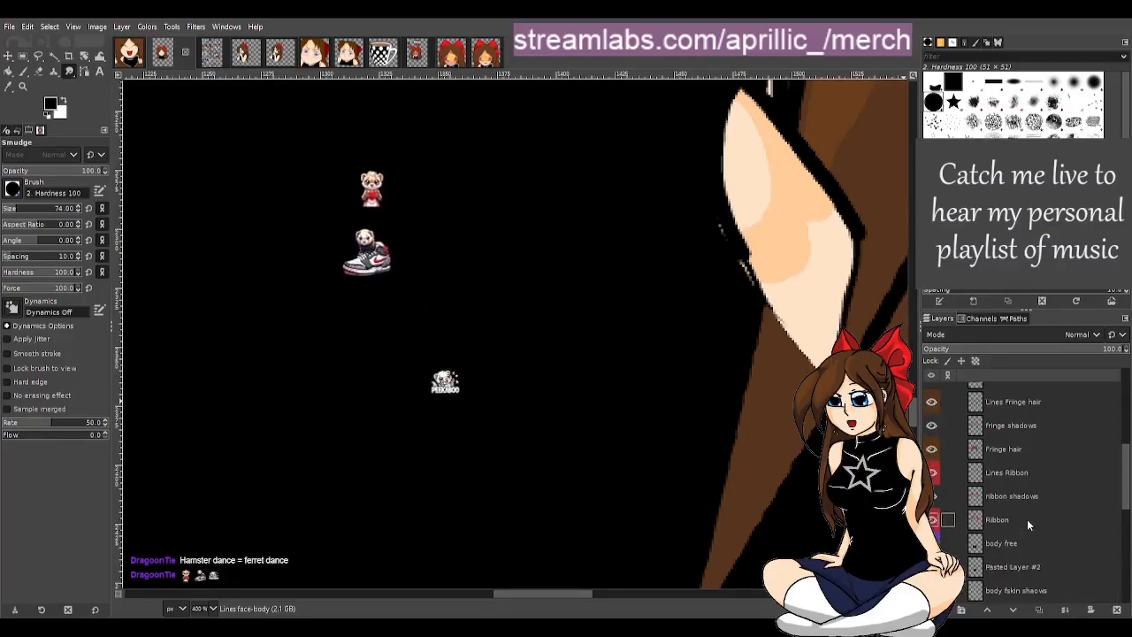
scroll(1027, 519, up, 3)
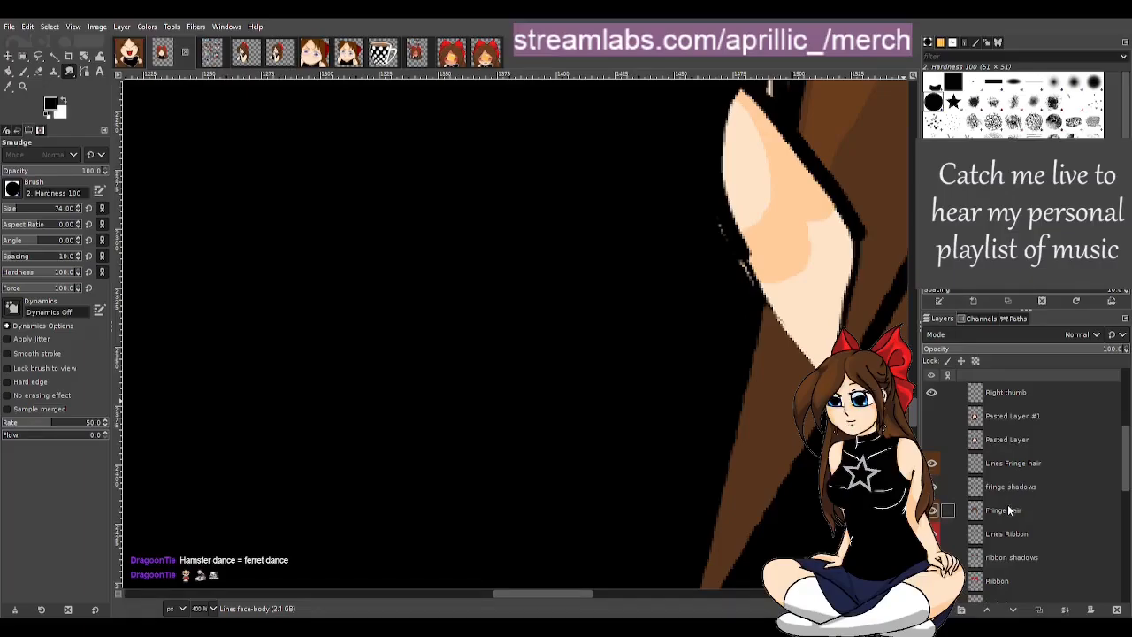
scroll(1008, 506, up, 3)
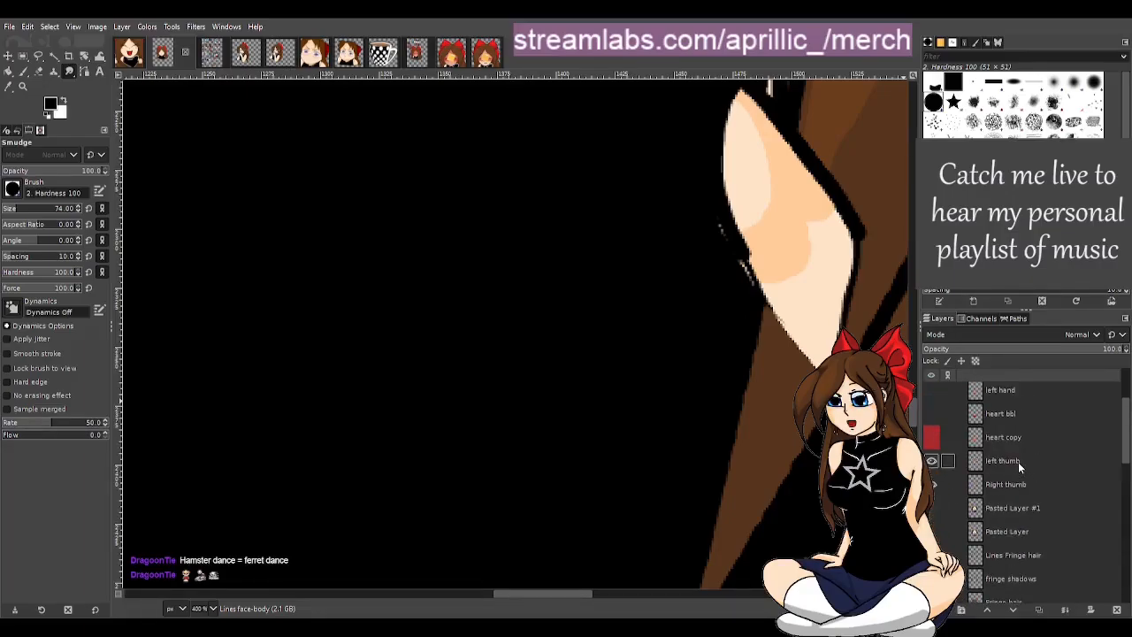
Make Right thumb active, toggle its visibility to check it, and erase the stray black marks beside the thumb.
click(1017, 485)
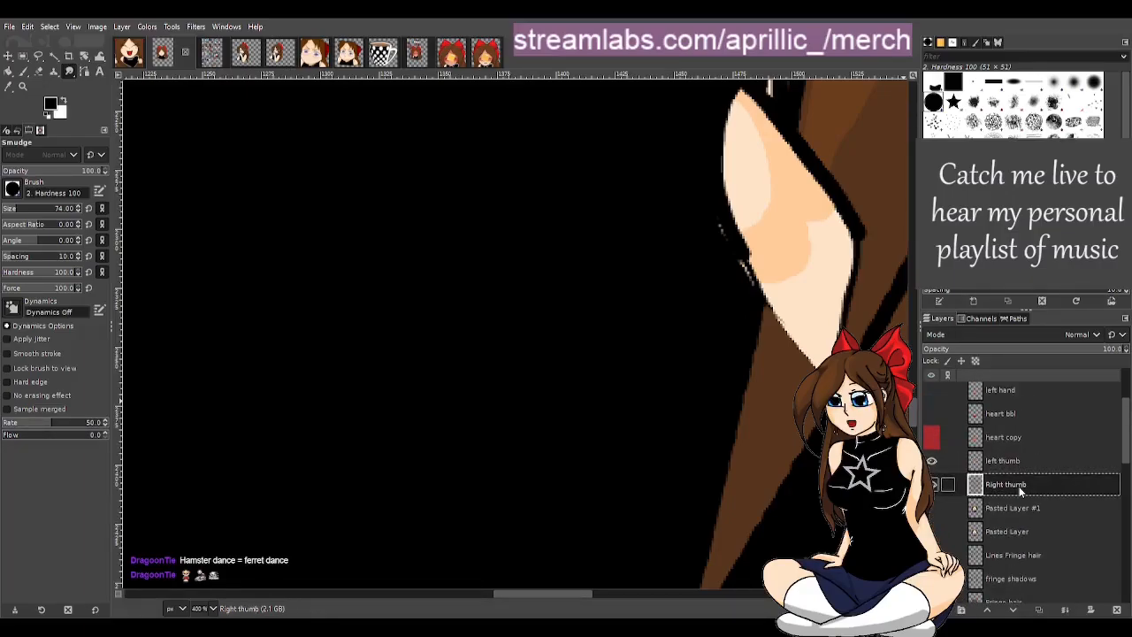
click(933, 487)
click(933, 486)
click(933, 486)
click(933, 486)
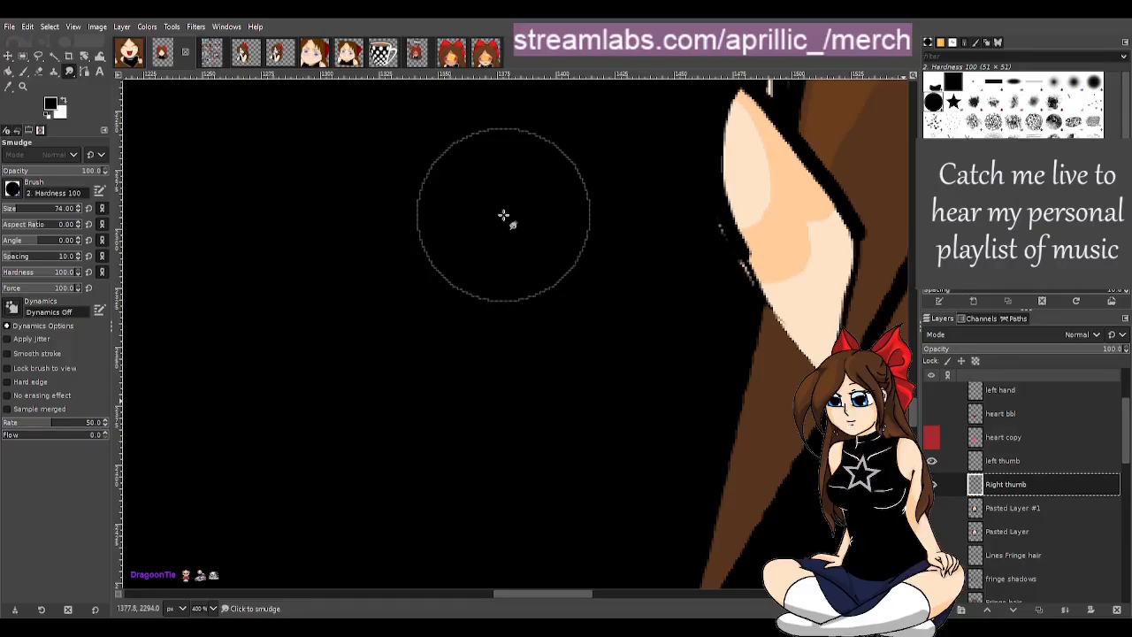
key(shift+e)
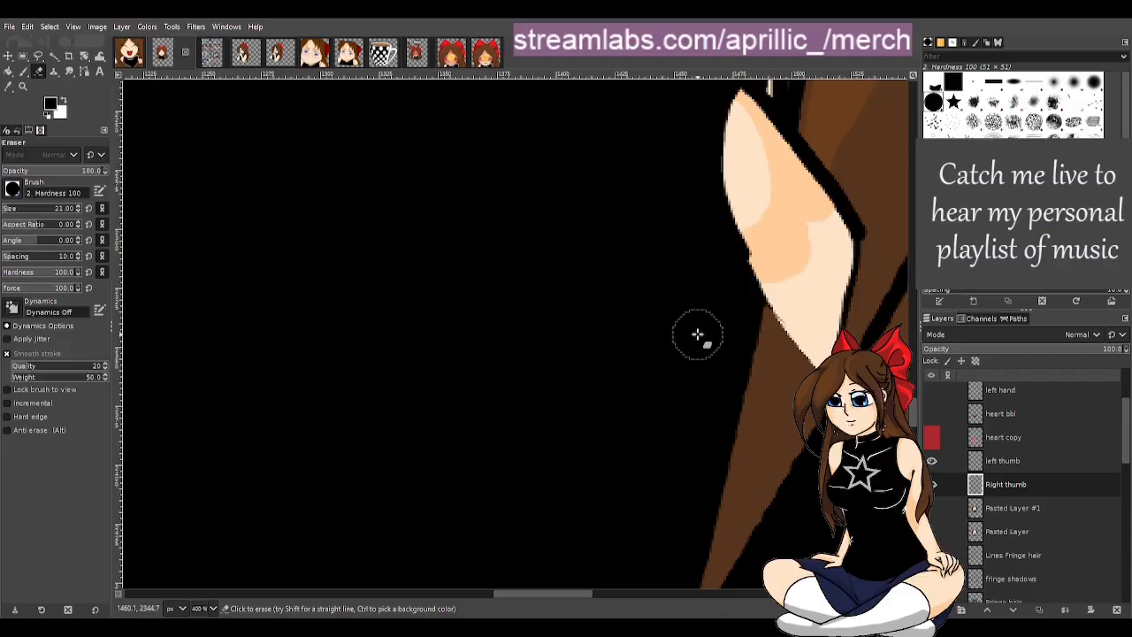
Make left thumb active and erase the stray skin-coloured bit next to the thumb's lower outline.
click(1062, 461)
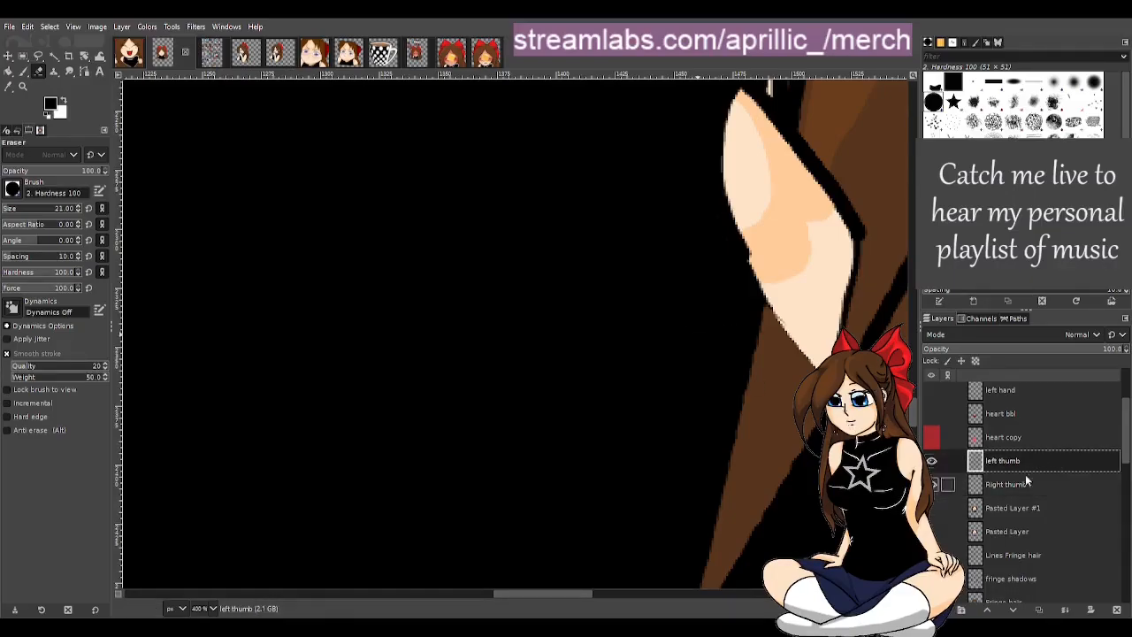
key(s)
drag(579, 592, 332, 587)
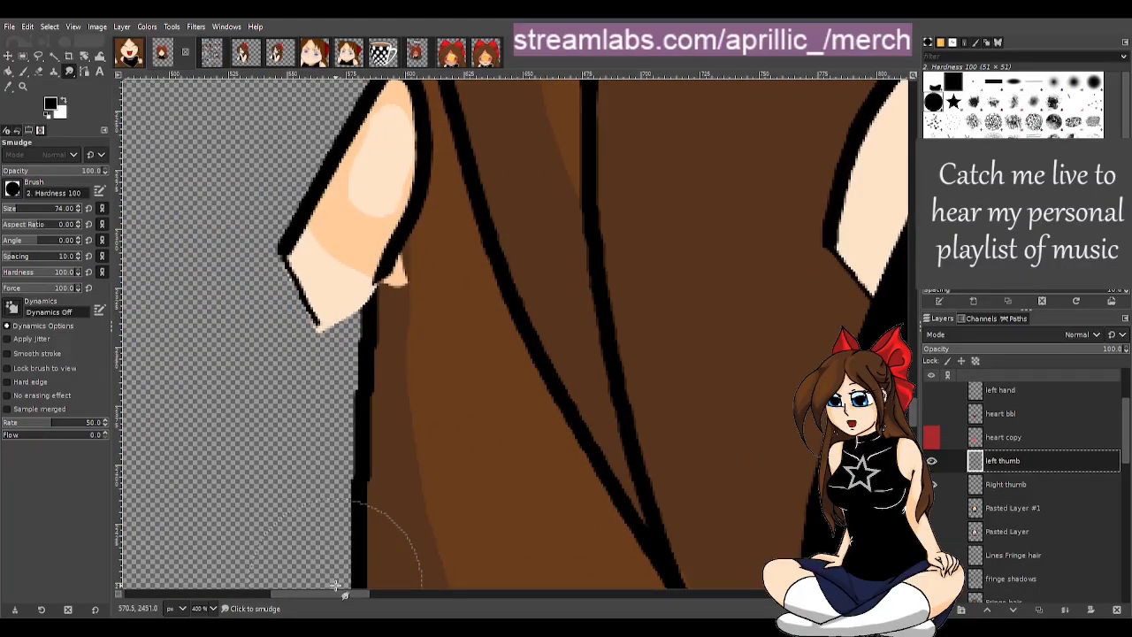
key(shift+e)
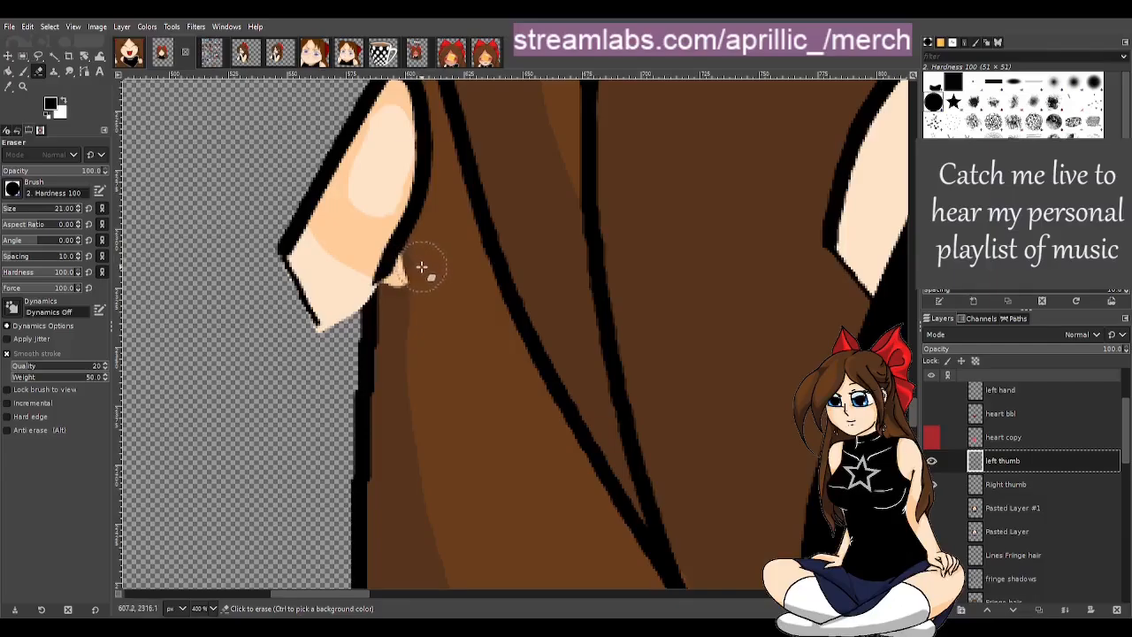
drag(427, 265, 389, 318)
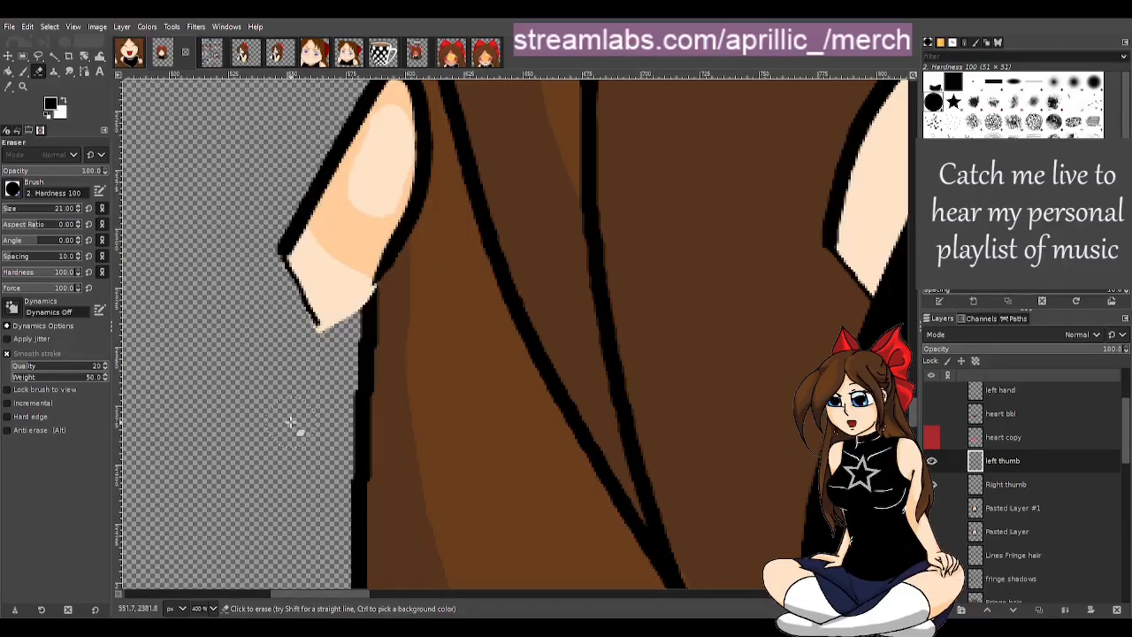
key(s)
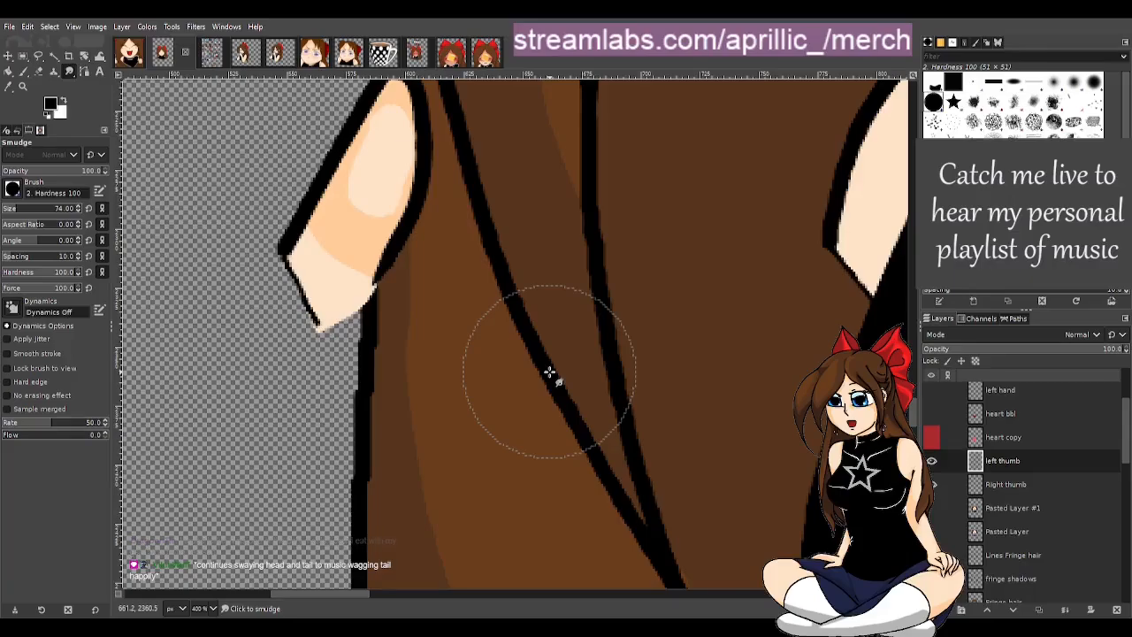
mouse_move(549, 372)
mouse_down()
mouse_move(541, 420)
mouse_move(528, 383)
mouse_up()
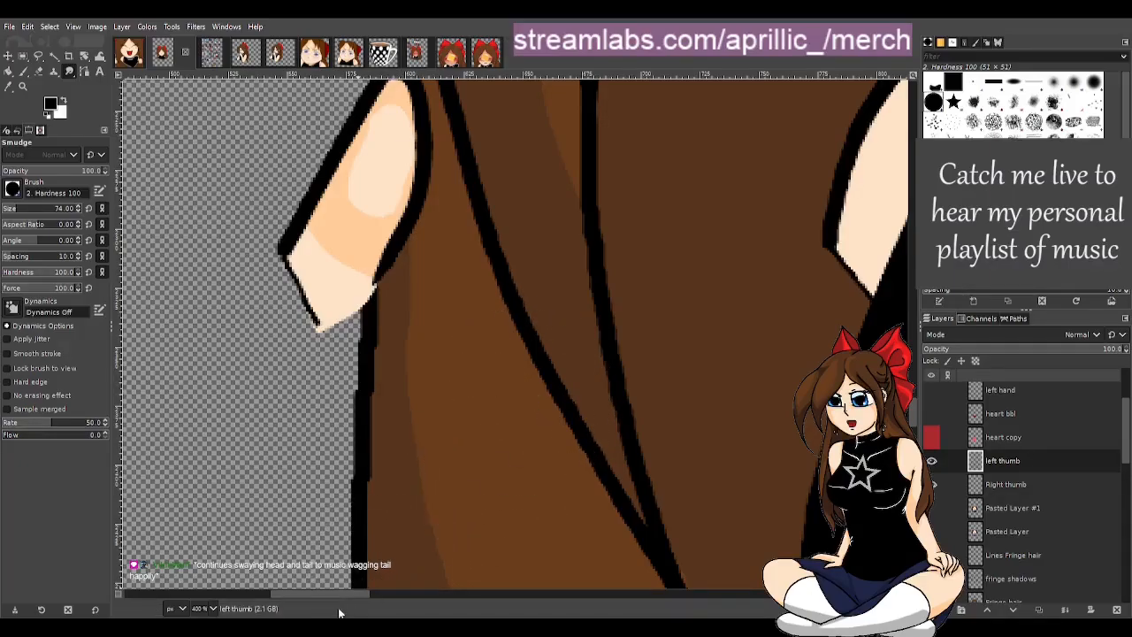
drag(344, 594, 363, 593)
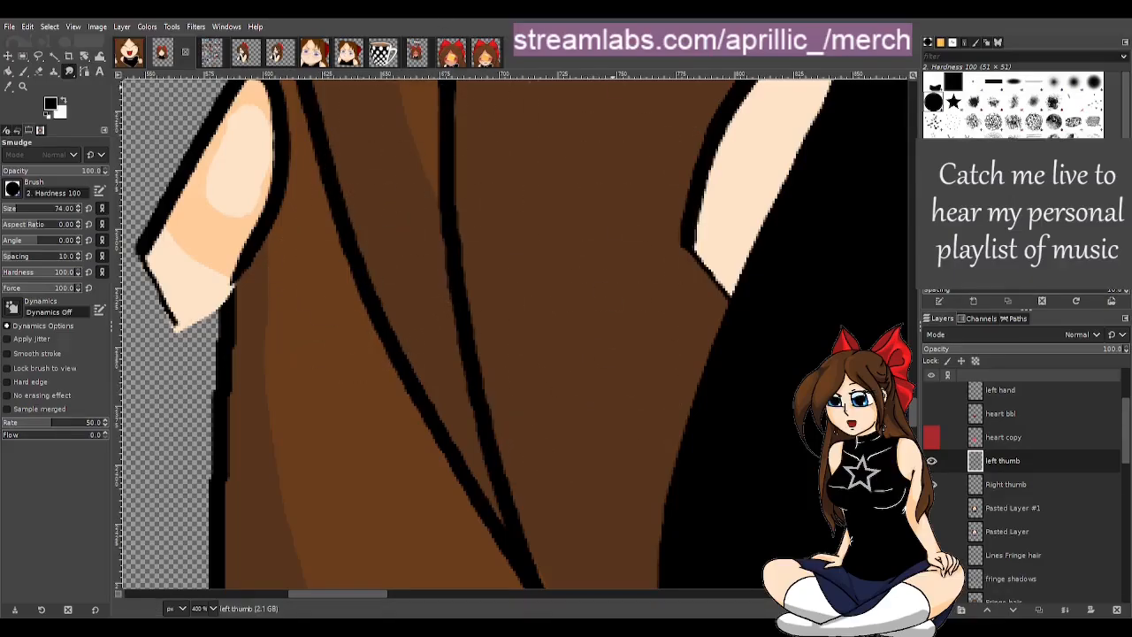
Show the left hand and Right hand layers so that the fingers join the thumbs on both sides.
ctrl+scroll(629, 352, down, 2)
ctrl+scroll(629, 352, down, 1)
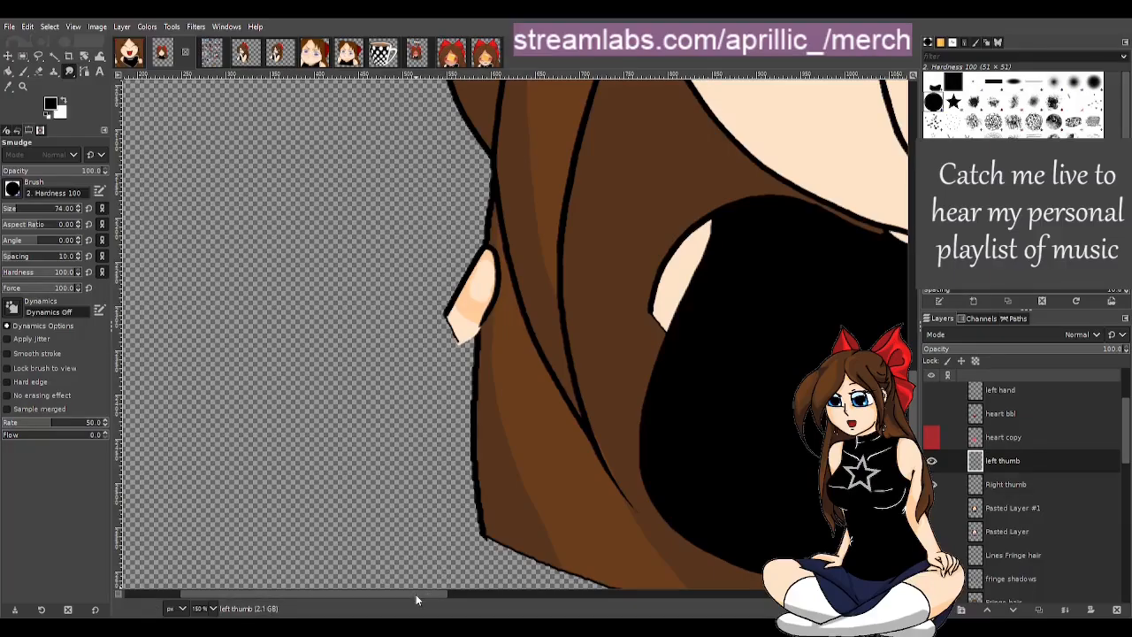
drag(416, 594, 582, 608)
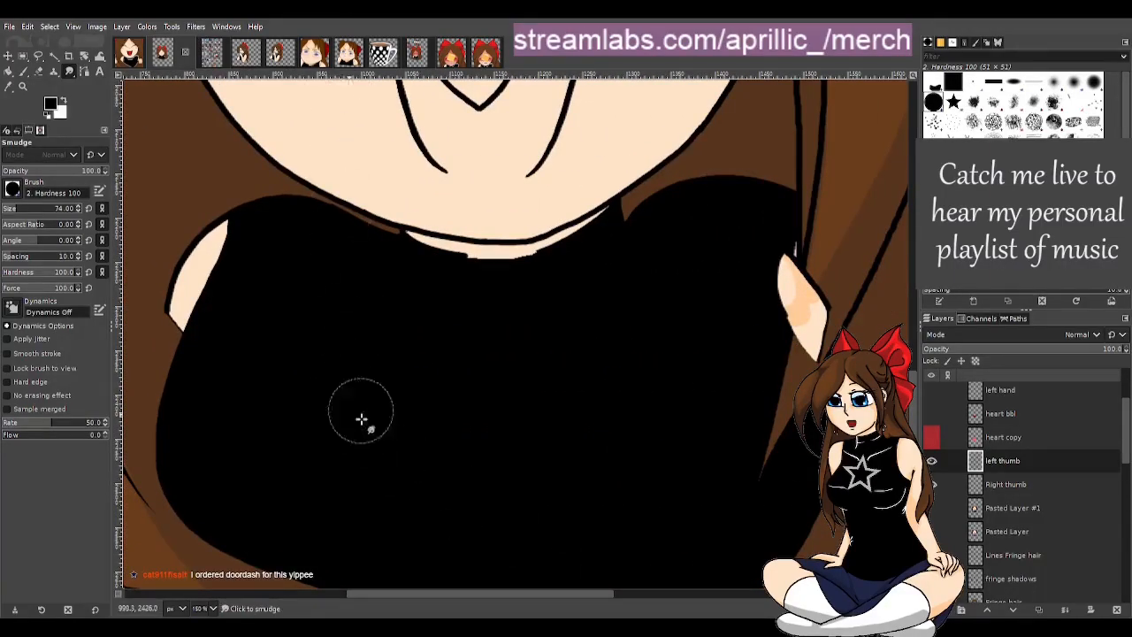
ctrl+scroll(376, 433, down, 1)
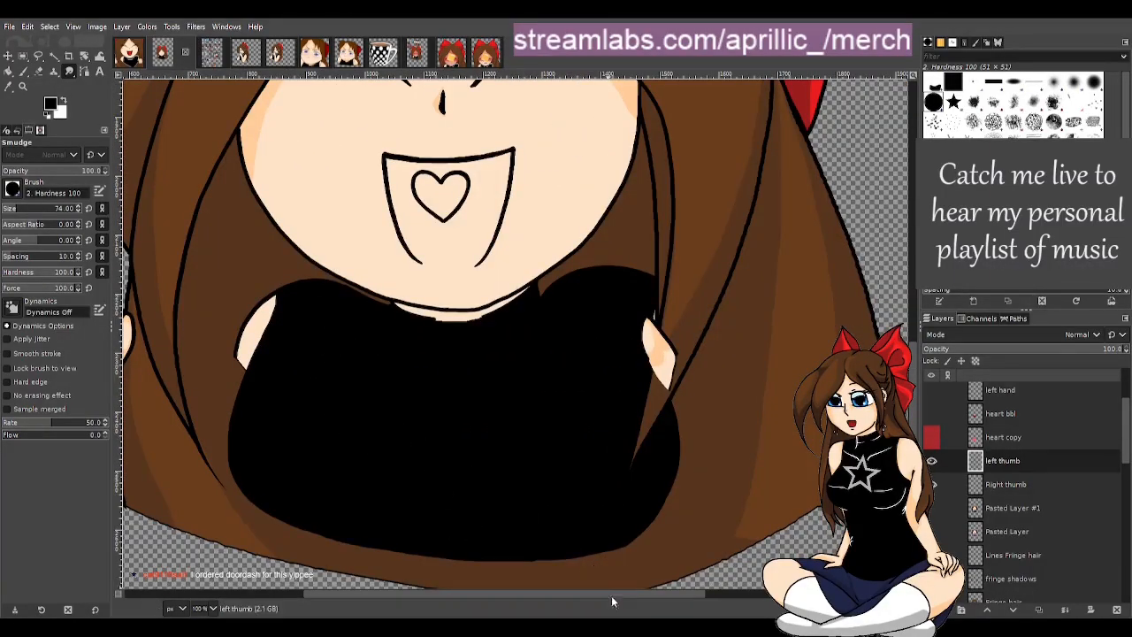
drag(605, 601, 537, 594)
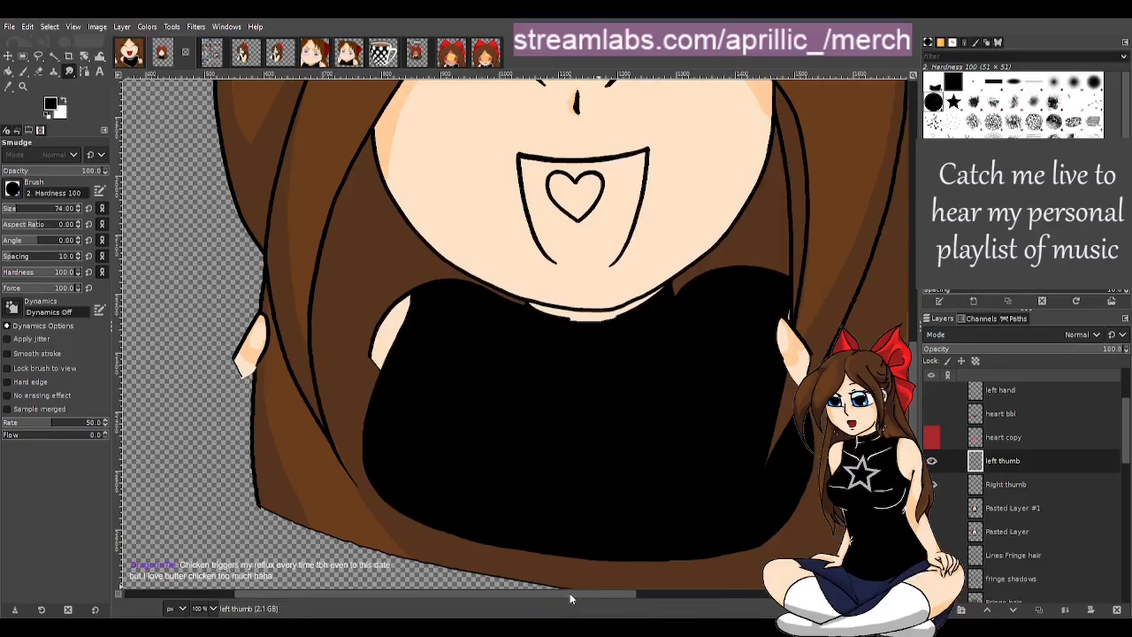
drag(570, 593, 601, 595)
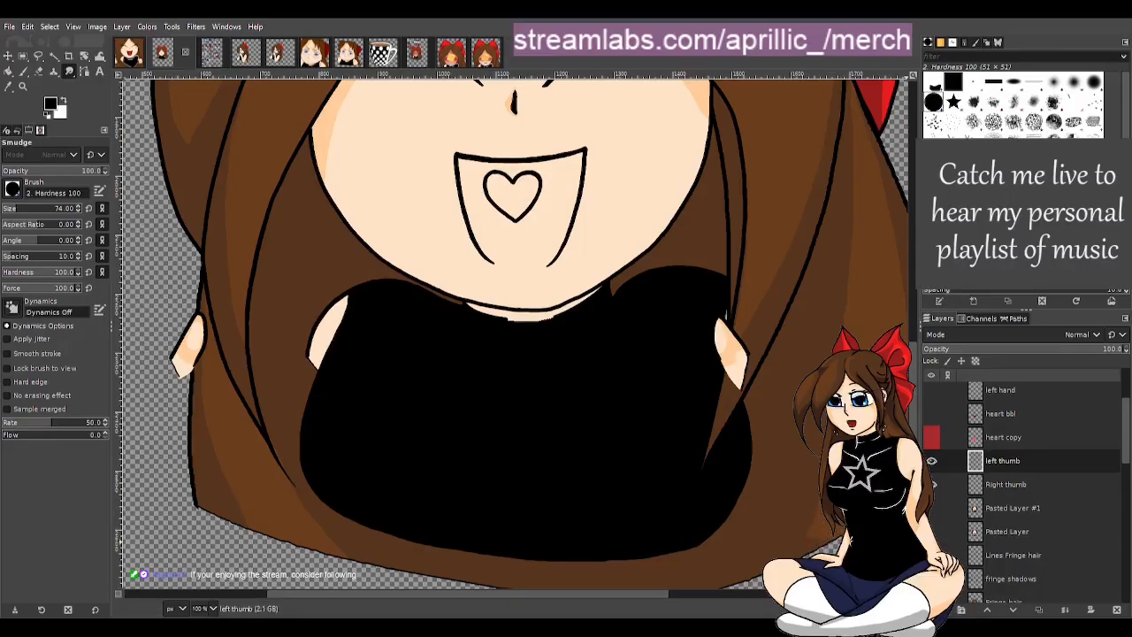
click(931, 484)
scroll(973, 540, down, 1)
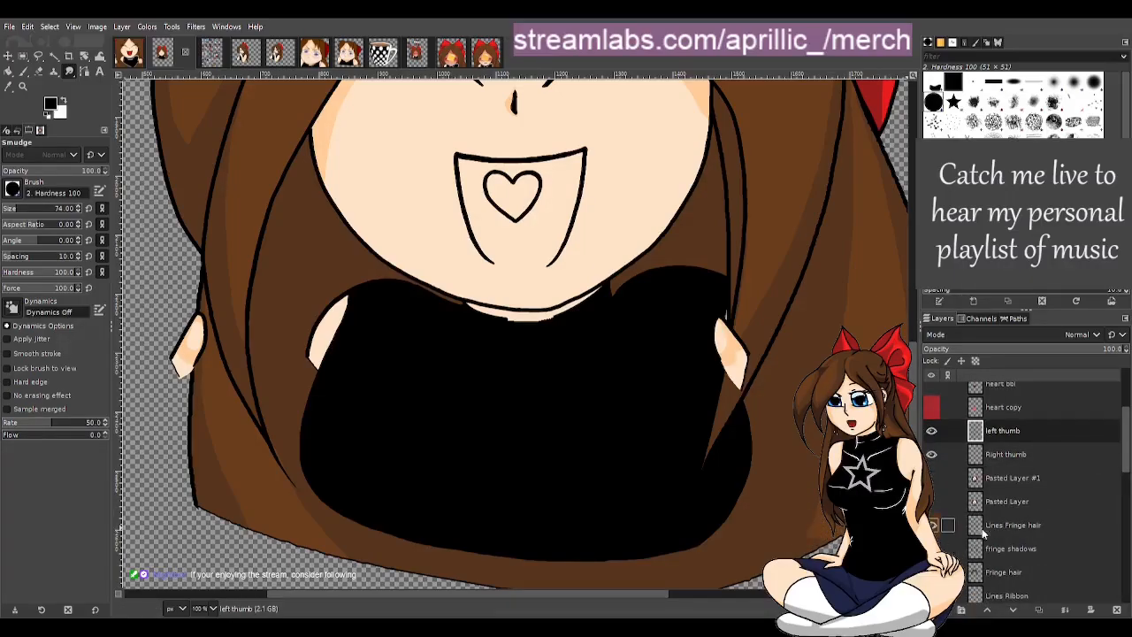
scroll(973, 535, up, 5)
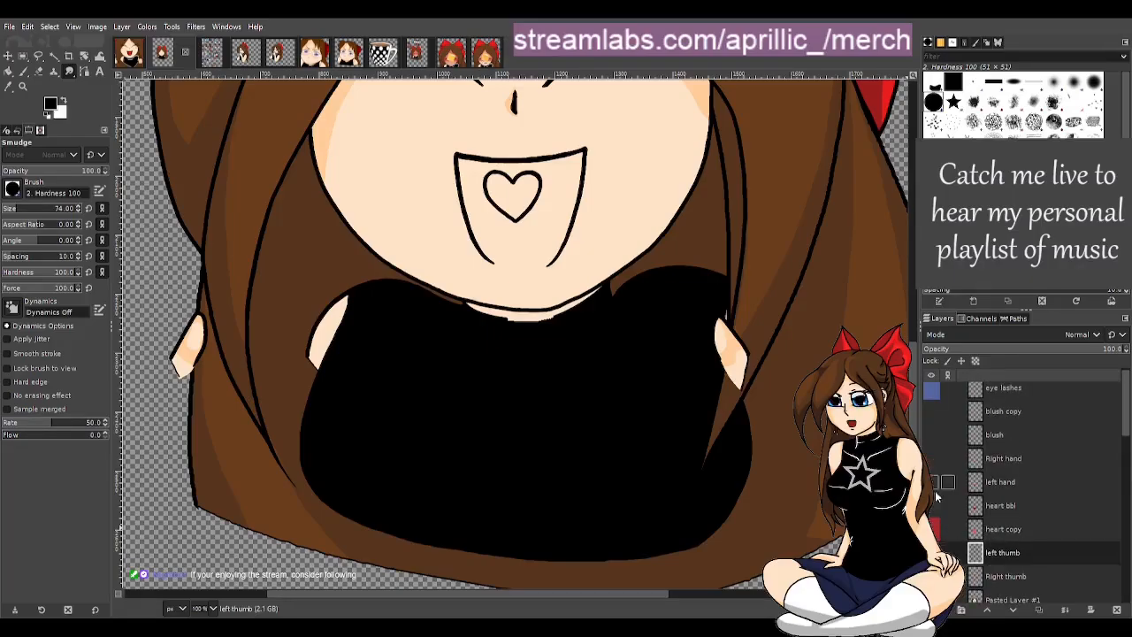
click(932, 482)
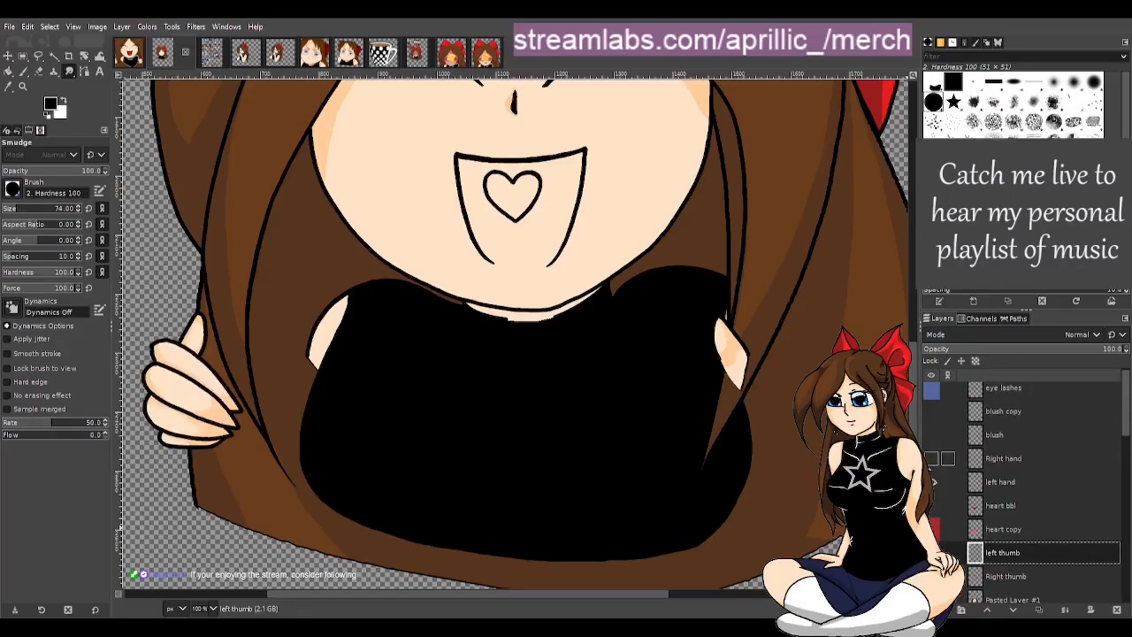
click(931, 458)
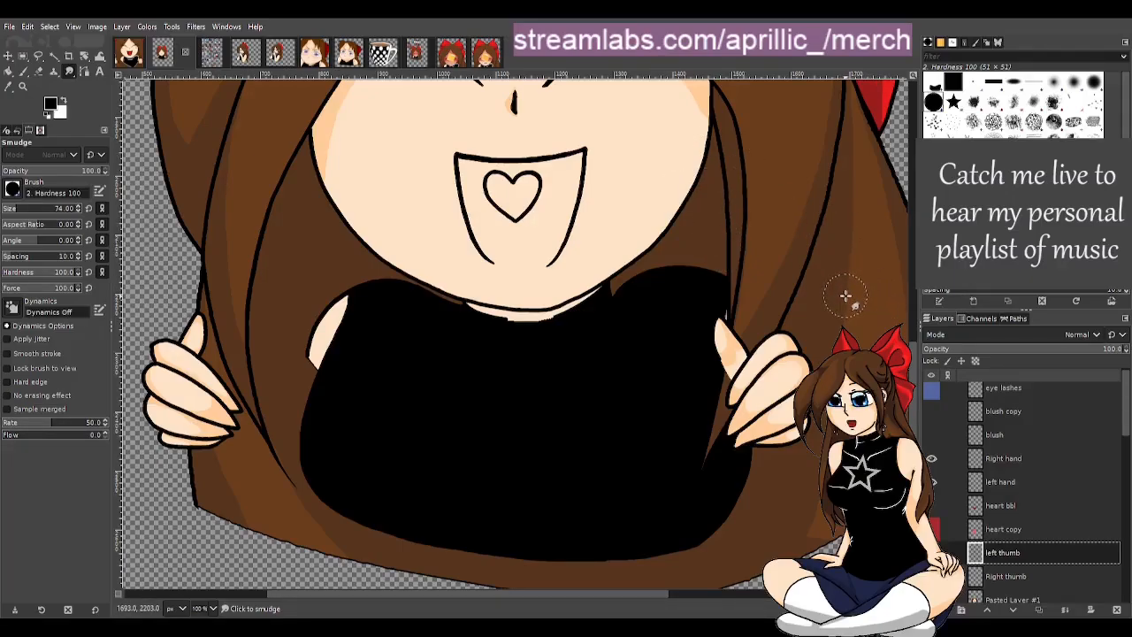
Show the blush, blush copy and eye lashes layers on the face.
drag(594, 592, 599, 595)
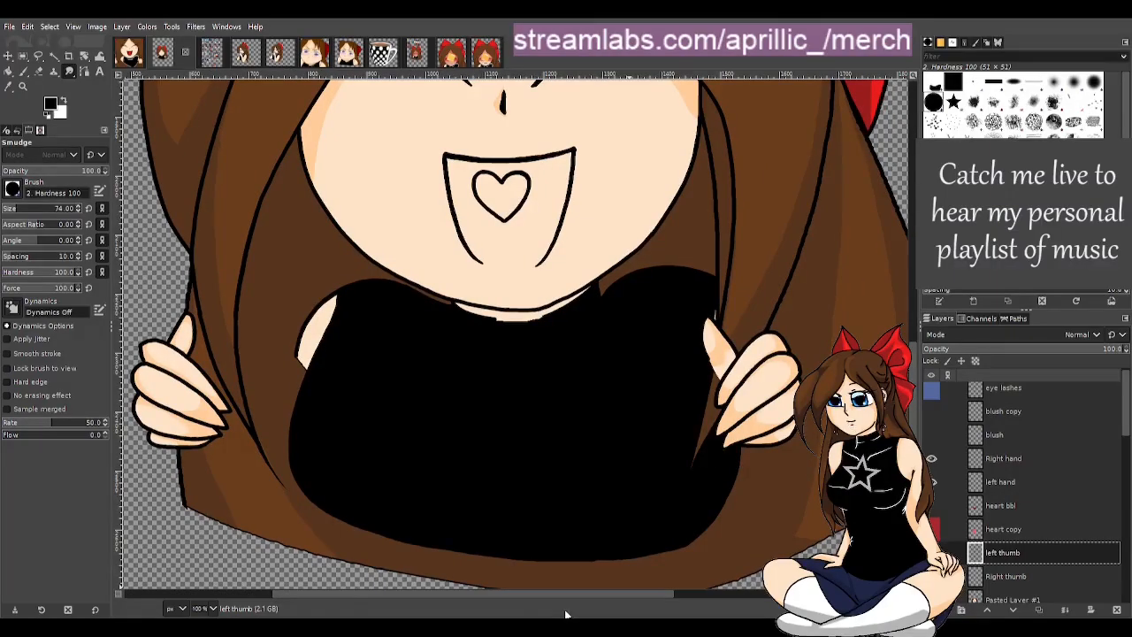
scroll(601, 273, up, 5)
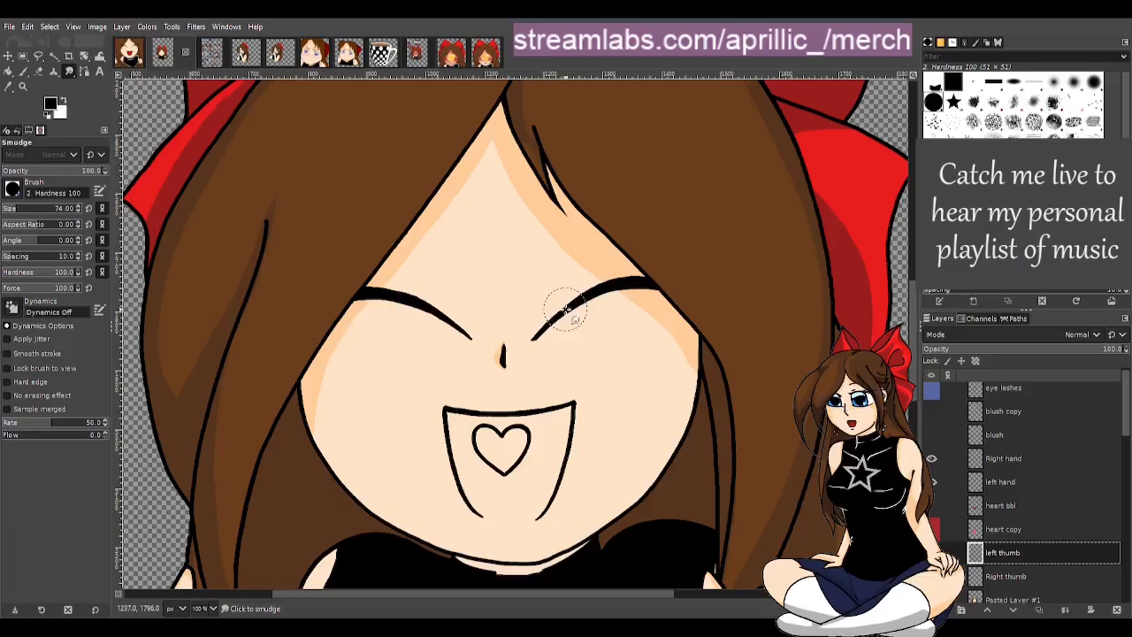
scroll(543, 297, down, 3)
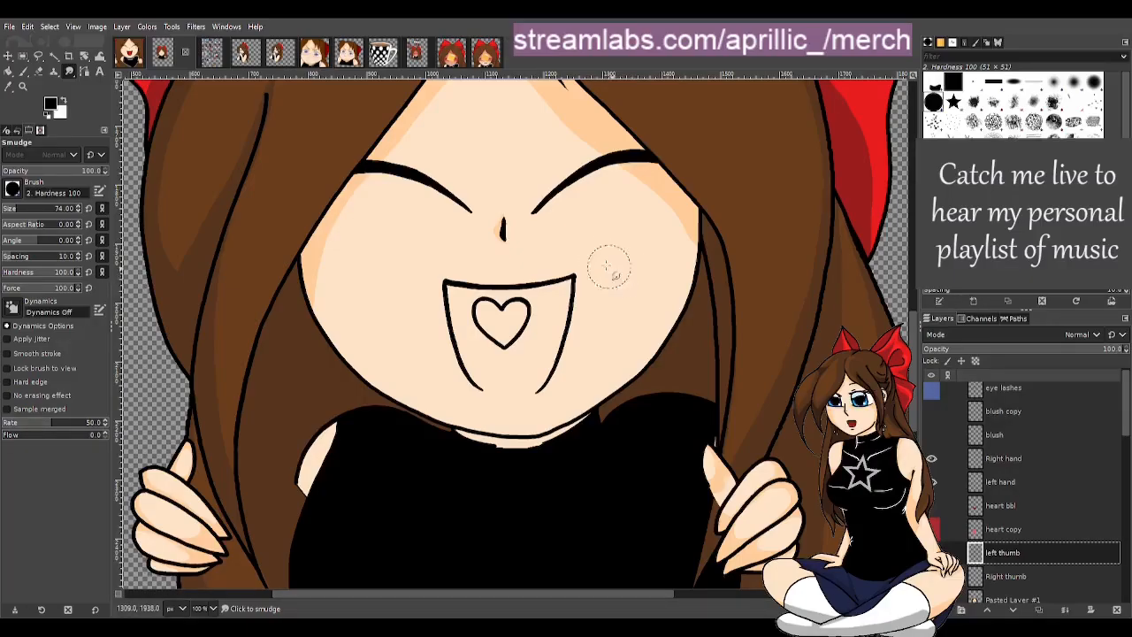
scroll(577, 340, down, 3)
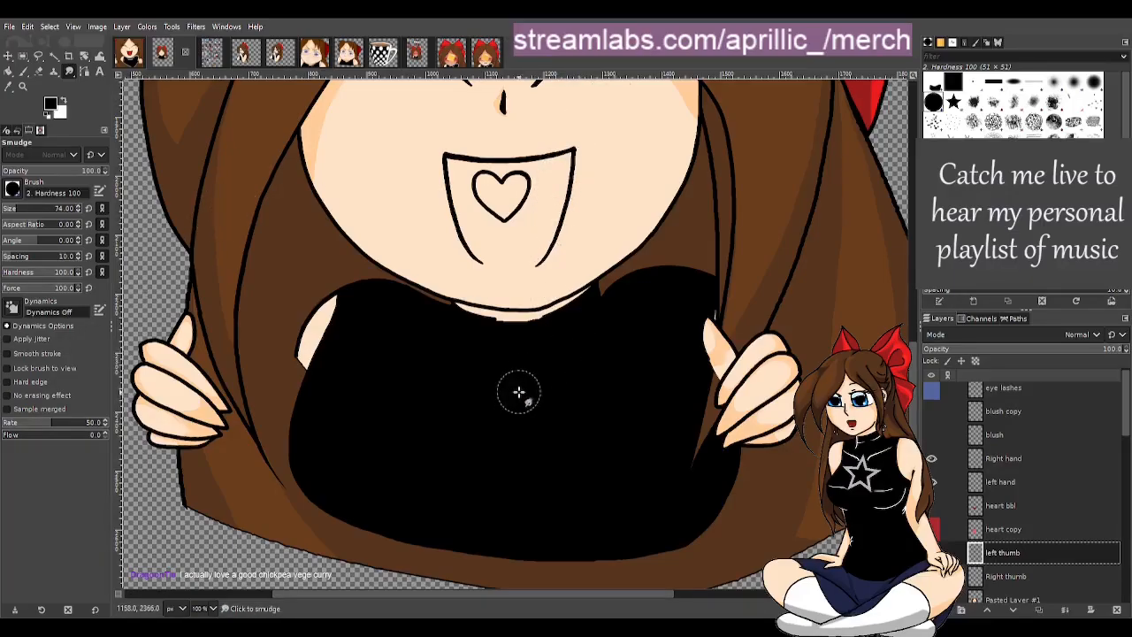
scroll(518, 392, down, 5)
scroll(707, 473, up, 7)
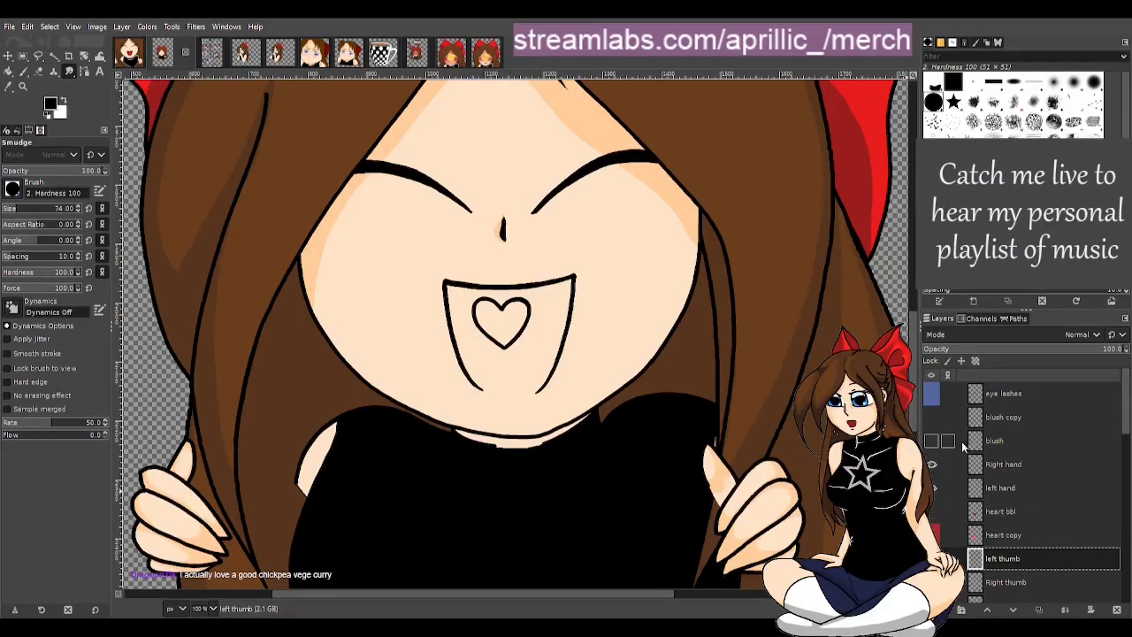
click(931, 440)
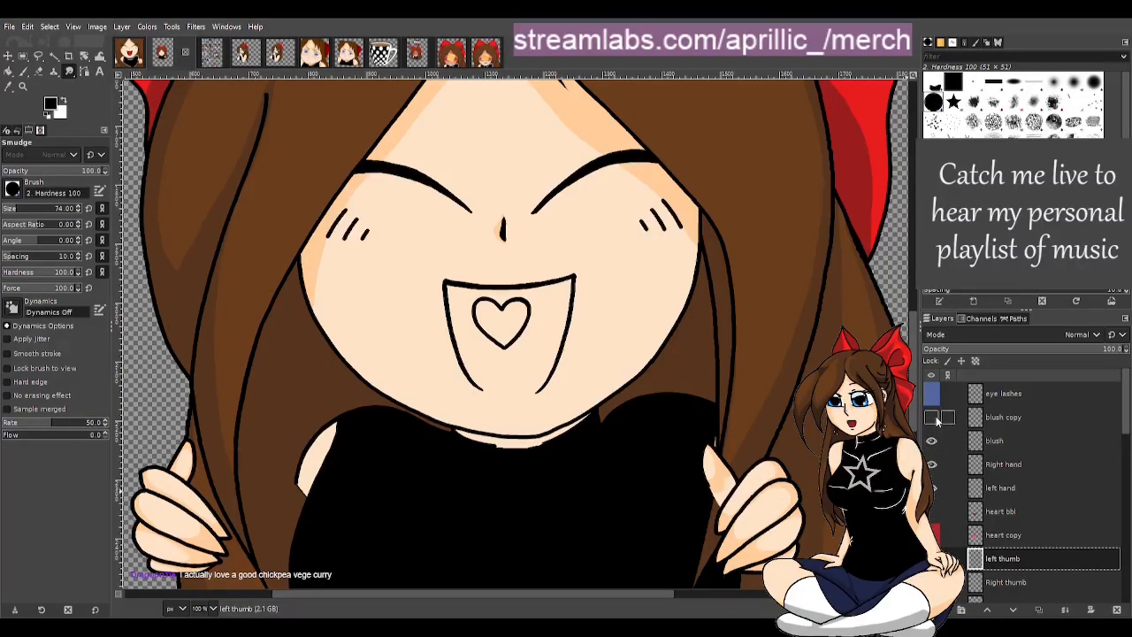
click(932, 418)
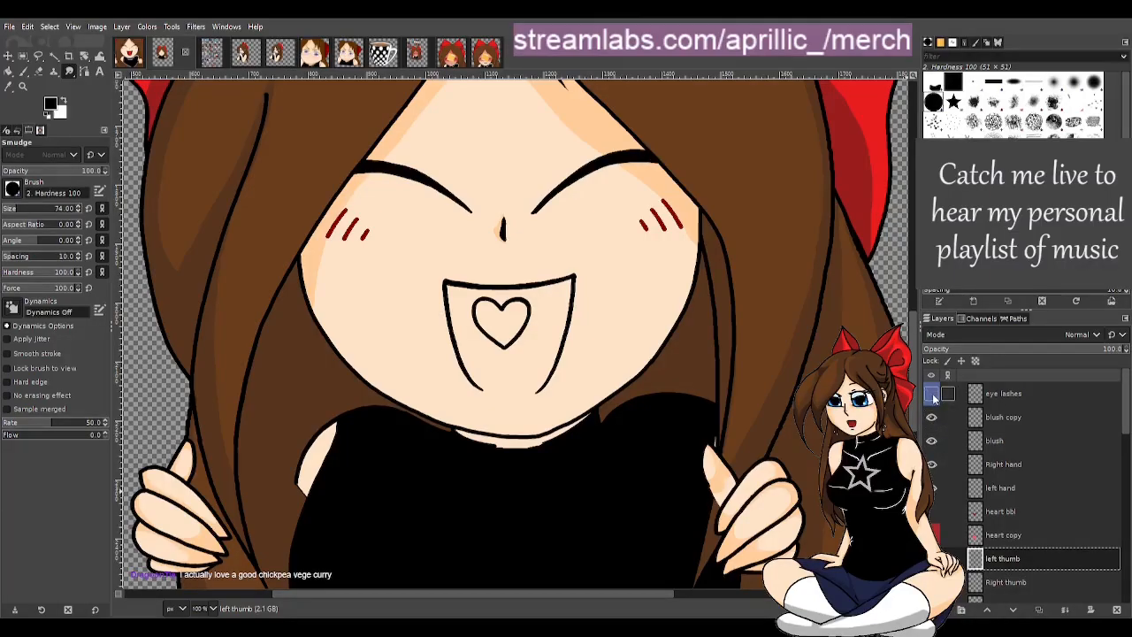
click(933, 395)
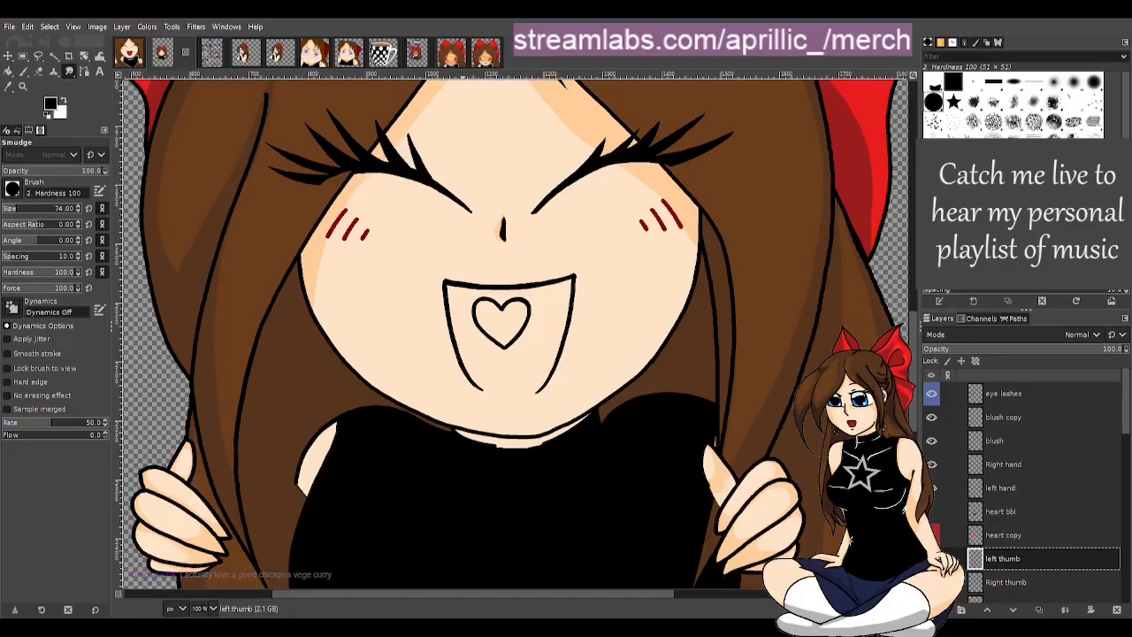
Delete the hidden heart bbl and heart copy layers.
scroll(393, 319, down, 1)
scroll(407, 372, down, 1)
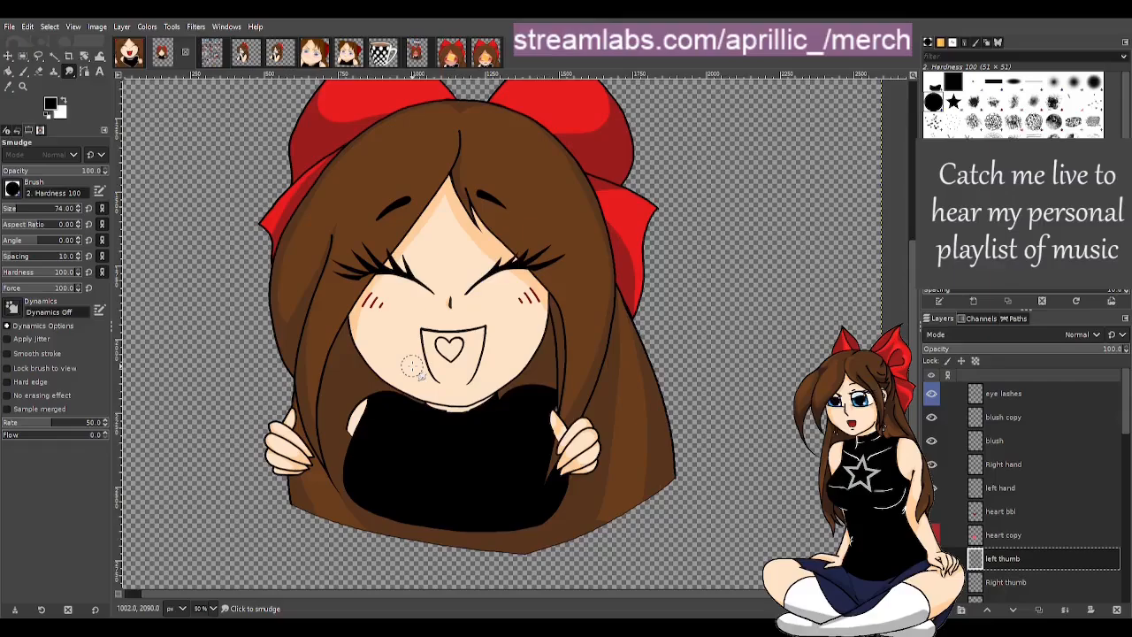
click(1010, 513)
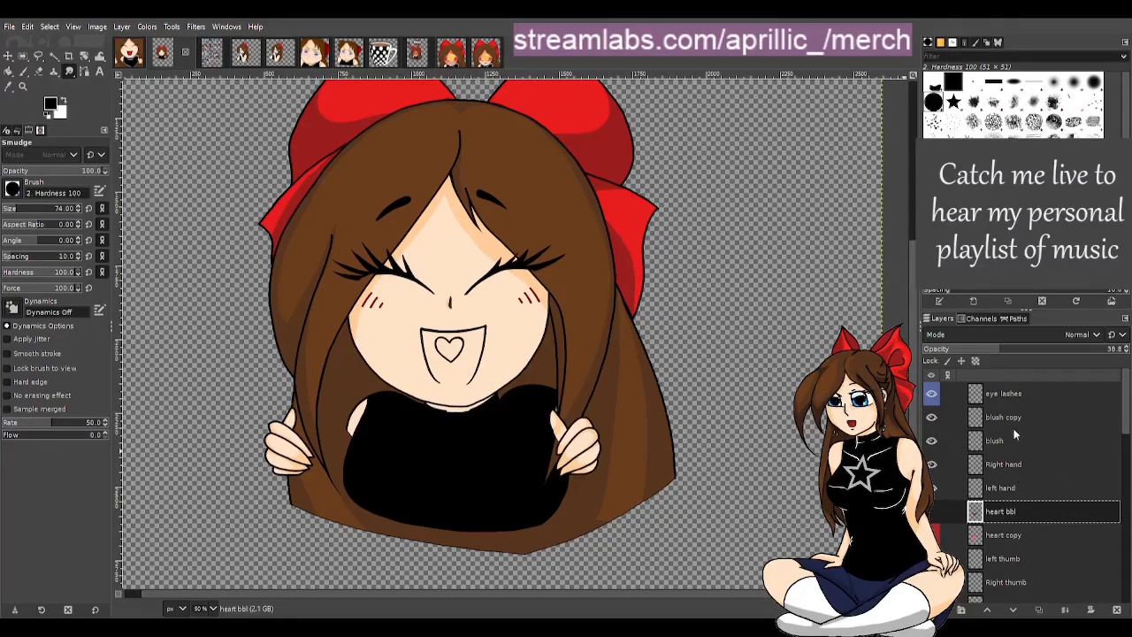
key(Delete)
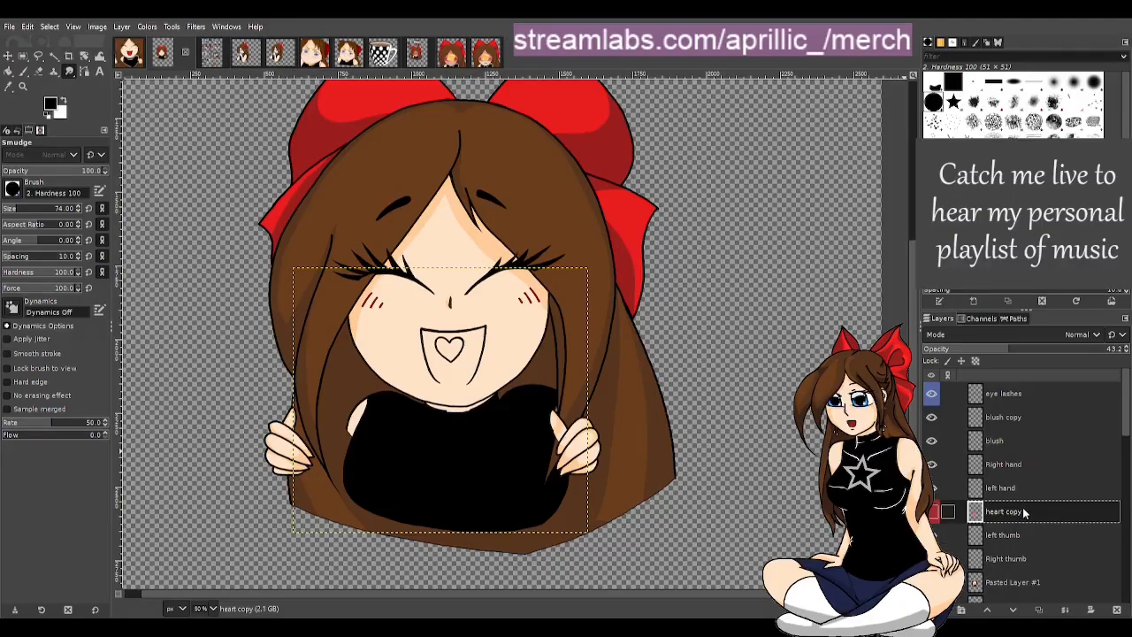
key(Delete)
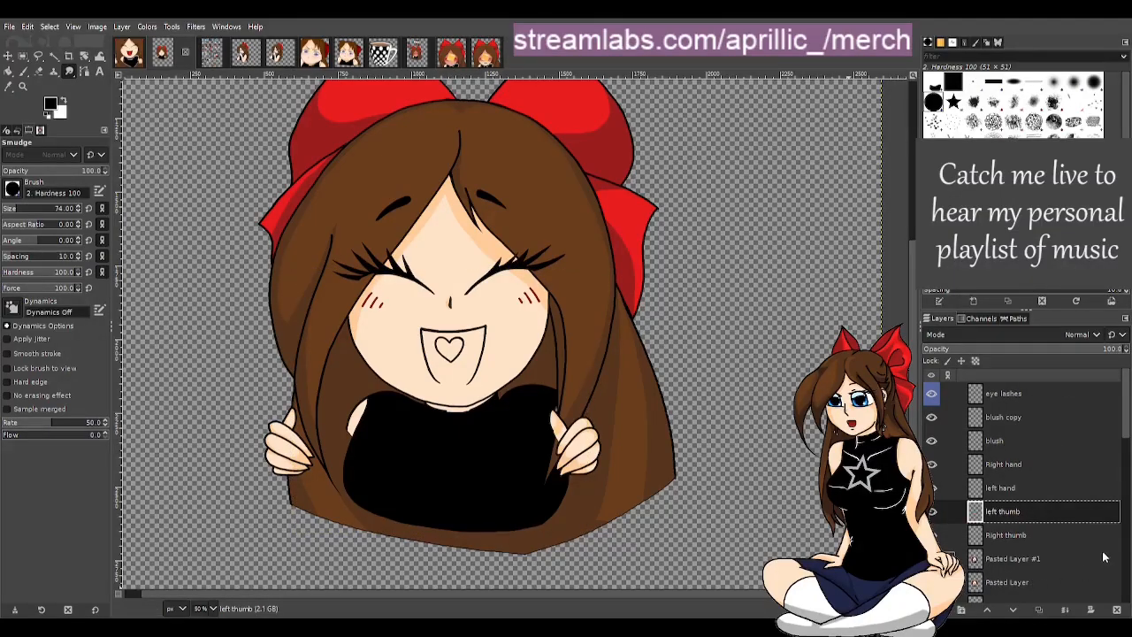
Check the body fskin and body fskin shaows layers by toggling their visibility, and delete both.
scroll(1055, 549, down, 2)
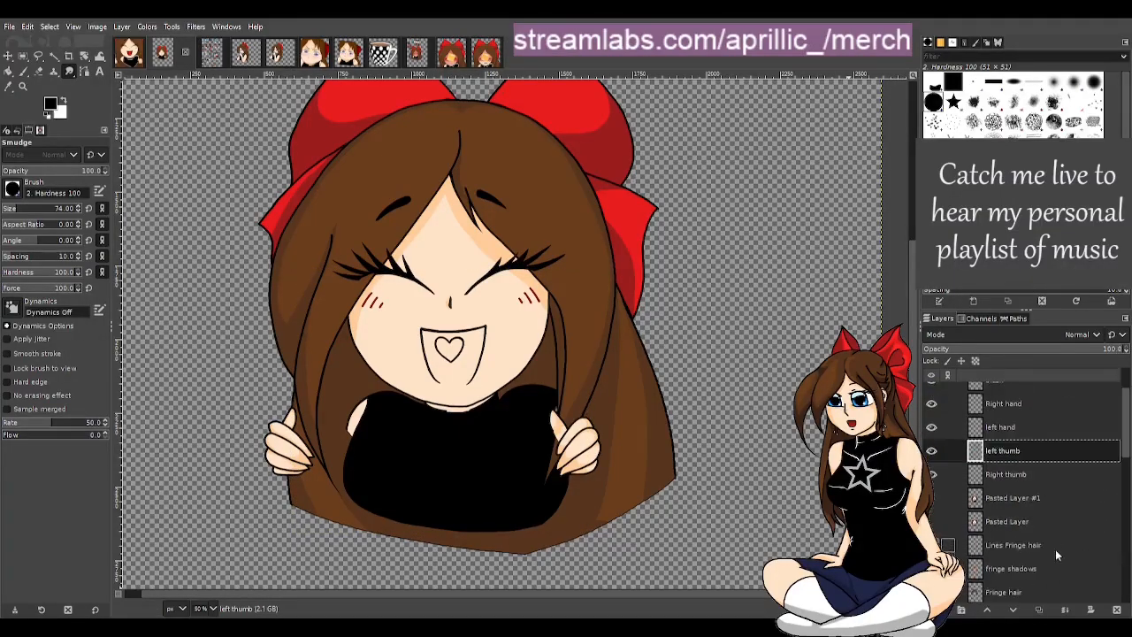
click(1021, 500)
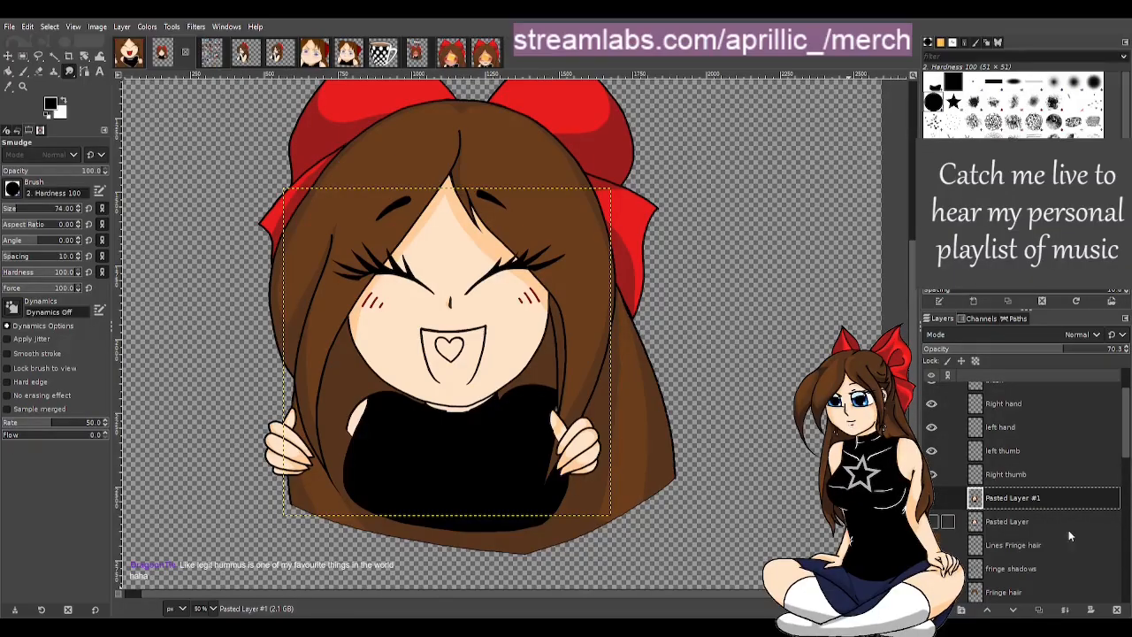
scroll(1029, 571, down, 3)
scroll(998, 562, down, 4)
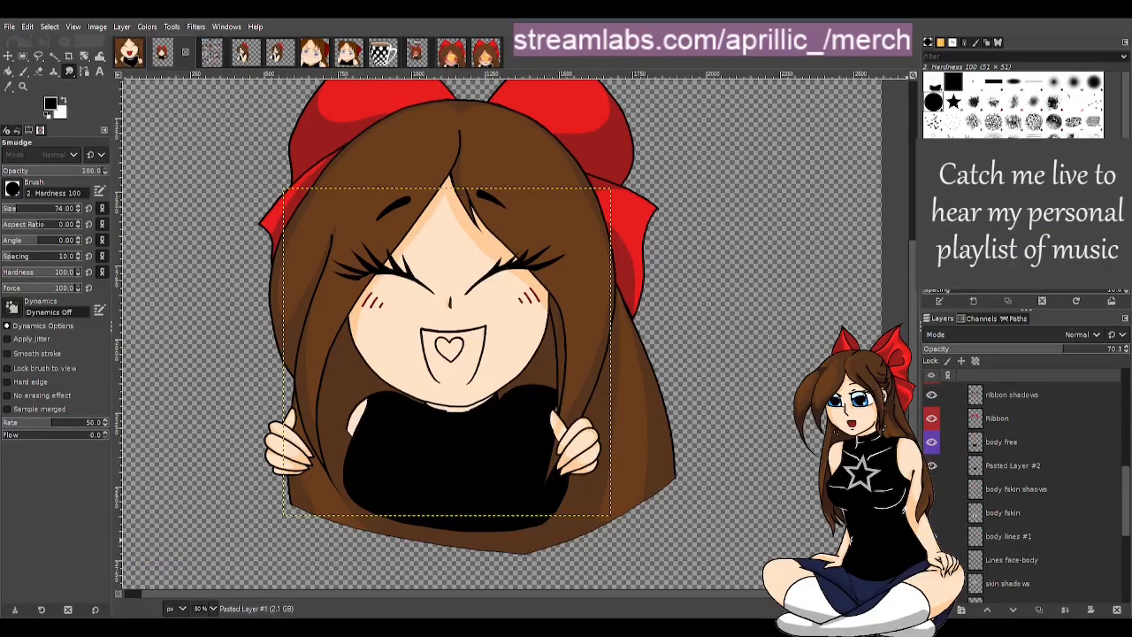
click(931, 513)
click(932, 513)
click(933, 489)
click(934, 489)
click(1021, 493)
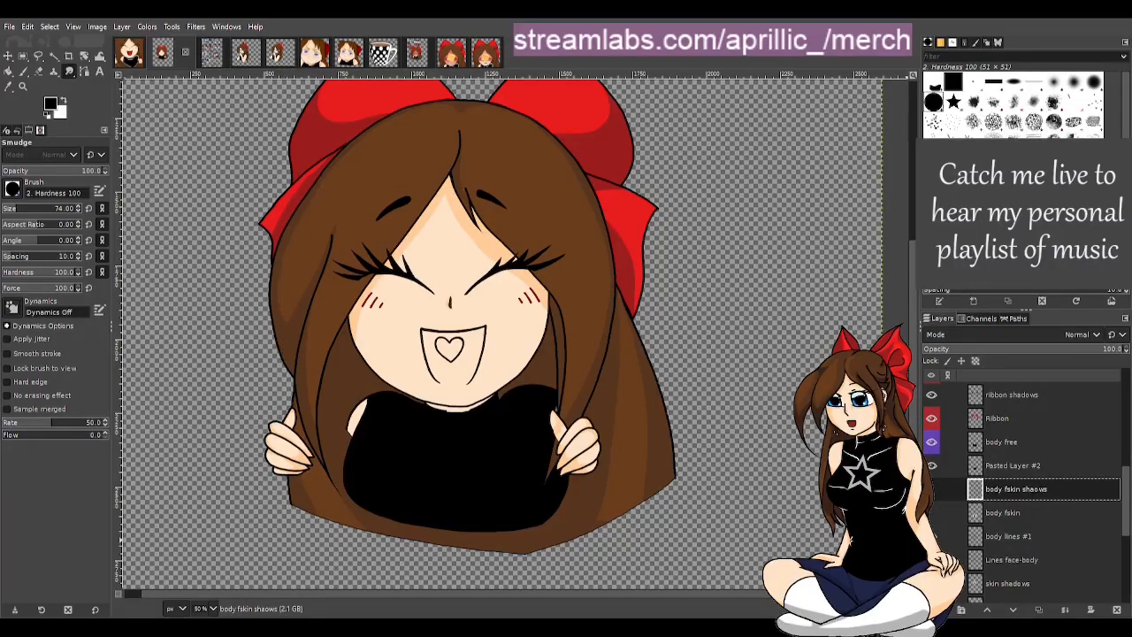
key(Delete)
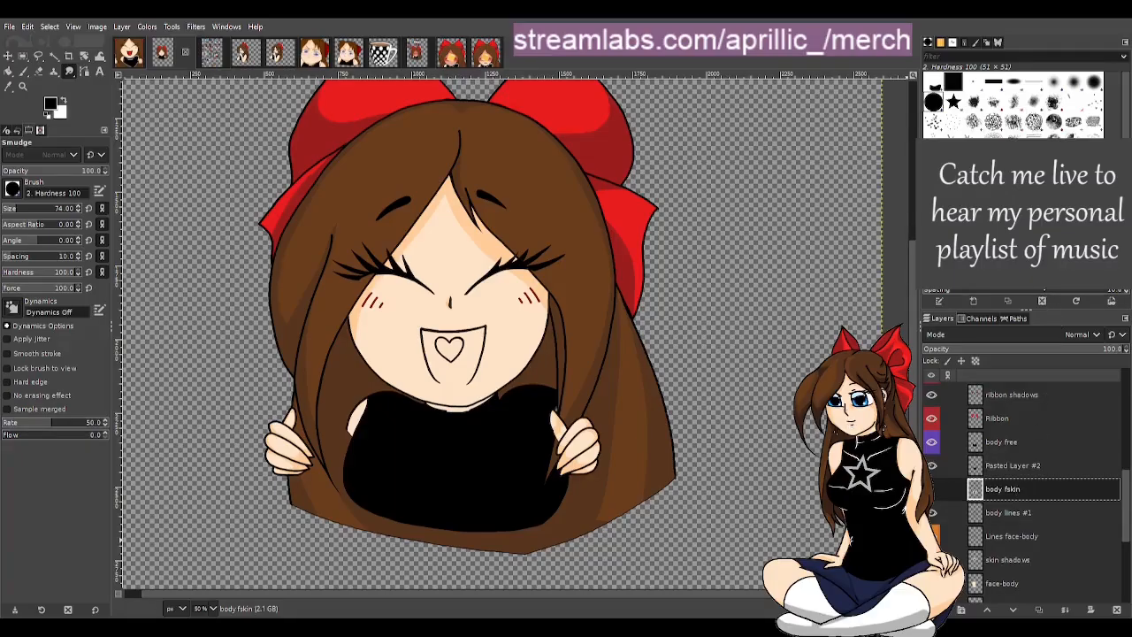
key(Delete)
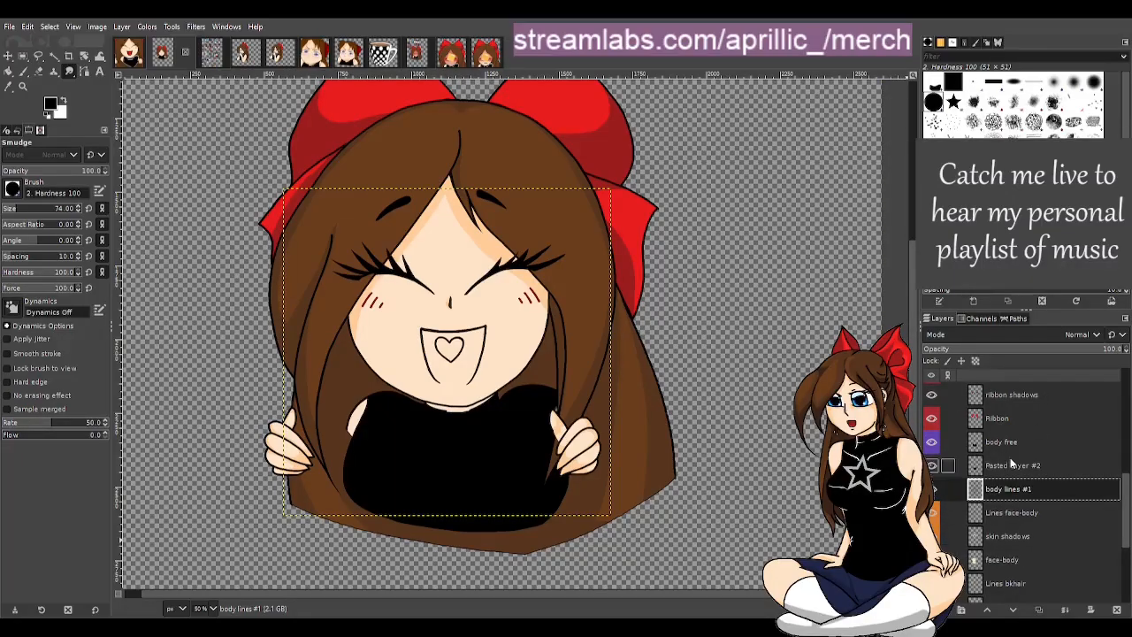
Make Pasted Layer #2 active and examine the layer stack and the whole character, including the neck area below the chin.
click(1008, 468)
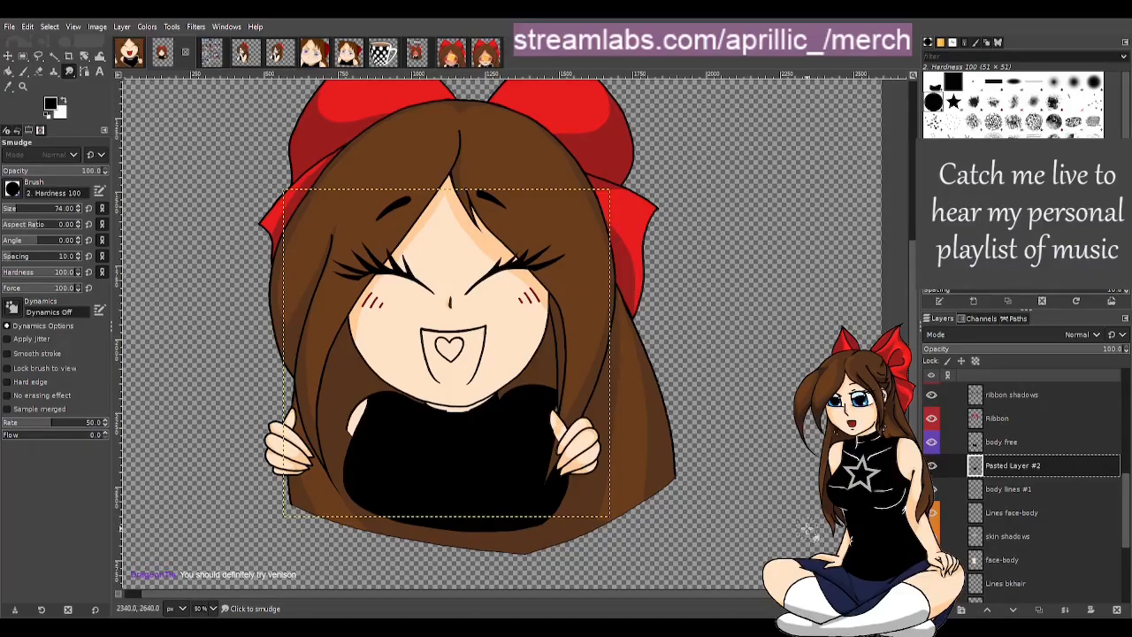
scroll(992, 503, down, 3)
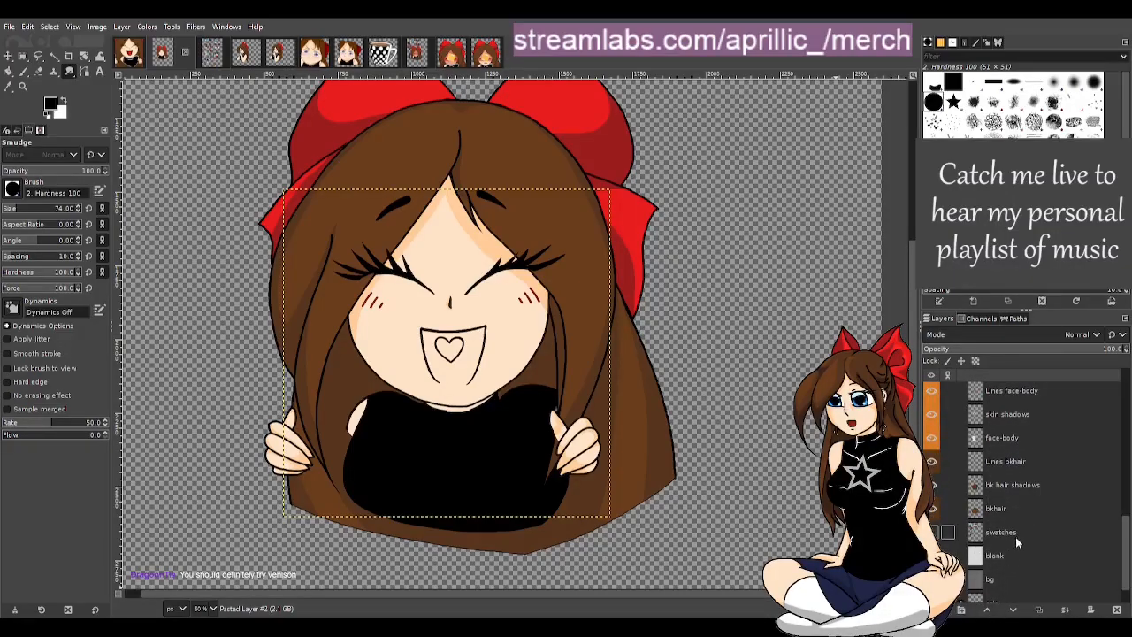
scroll(1017, 530, up, 4)
scroll(1020, 521, up, 3)
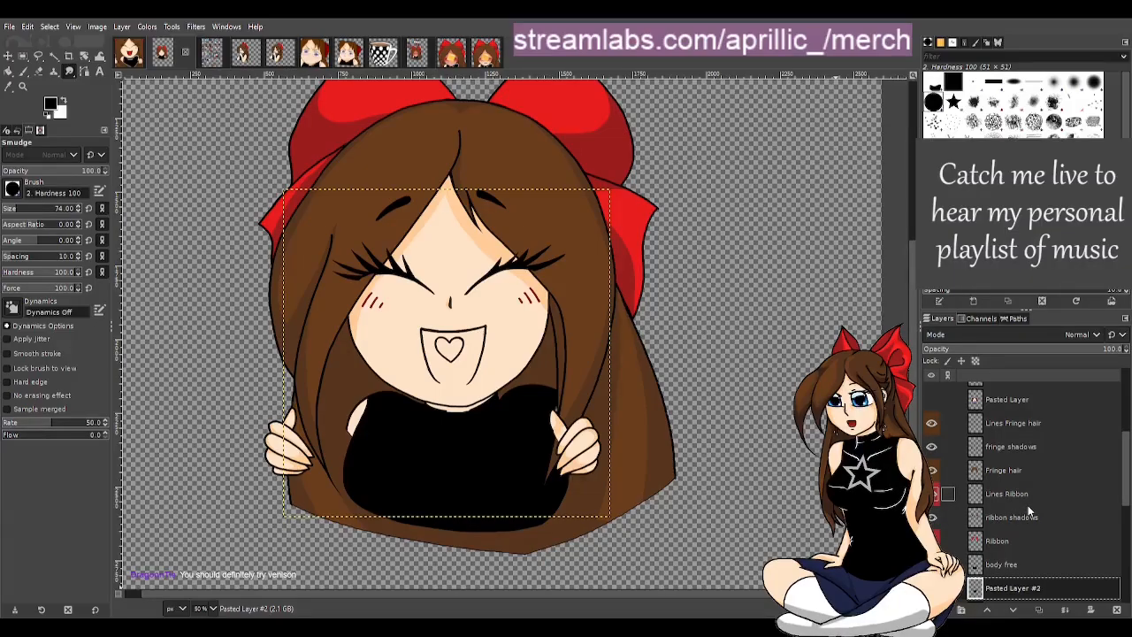
scroll(1017, 508, up, 2)
scroll(1017, 493, up, 3)
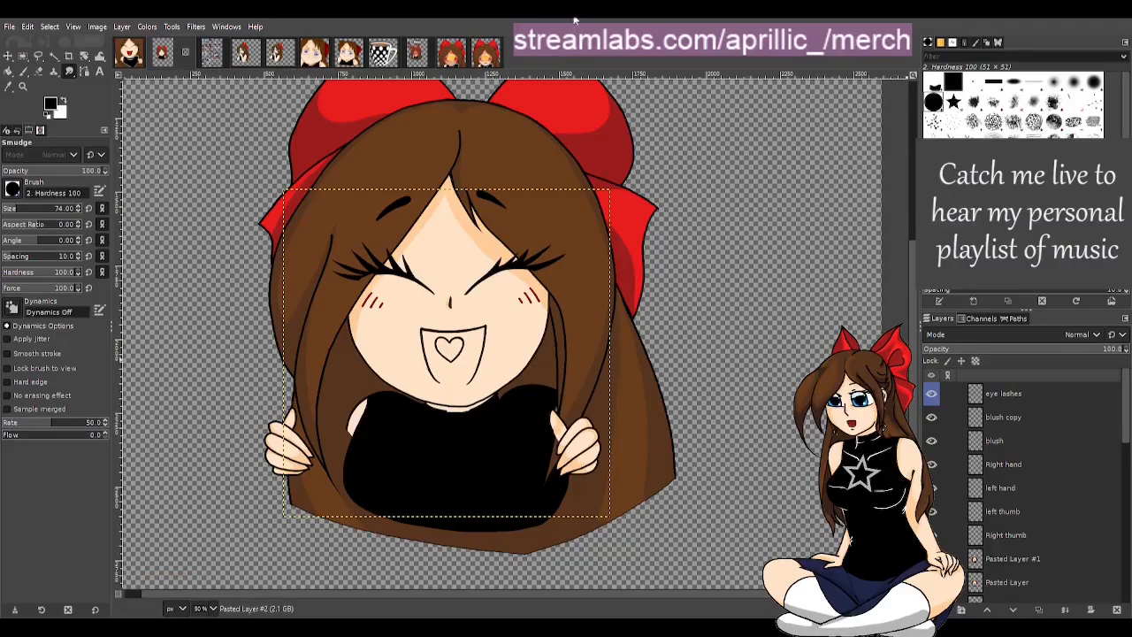
scroll(598, 367, down, 3)
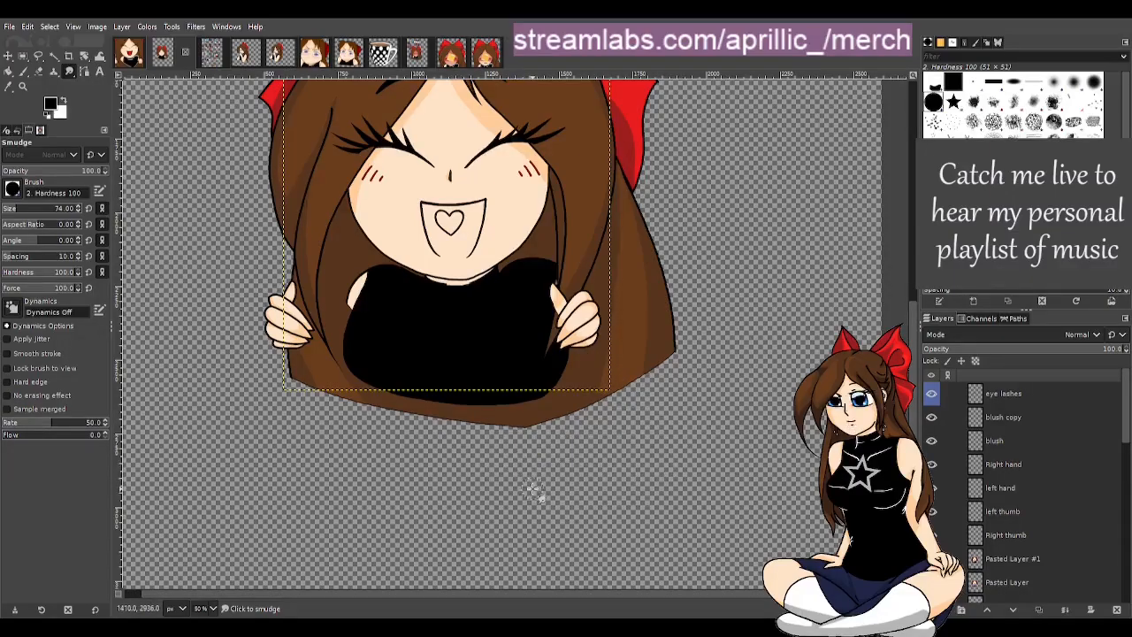
scroll(534, 488, up, 5)
scroll(533, 486, down, 2)
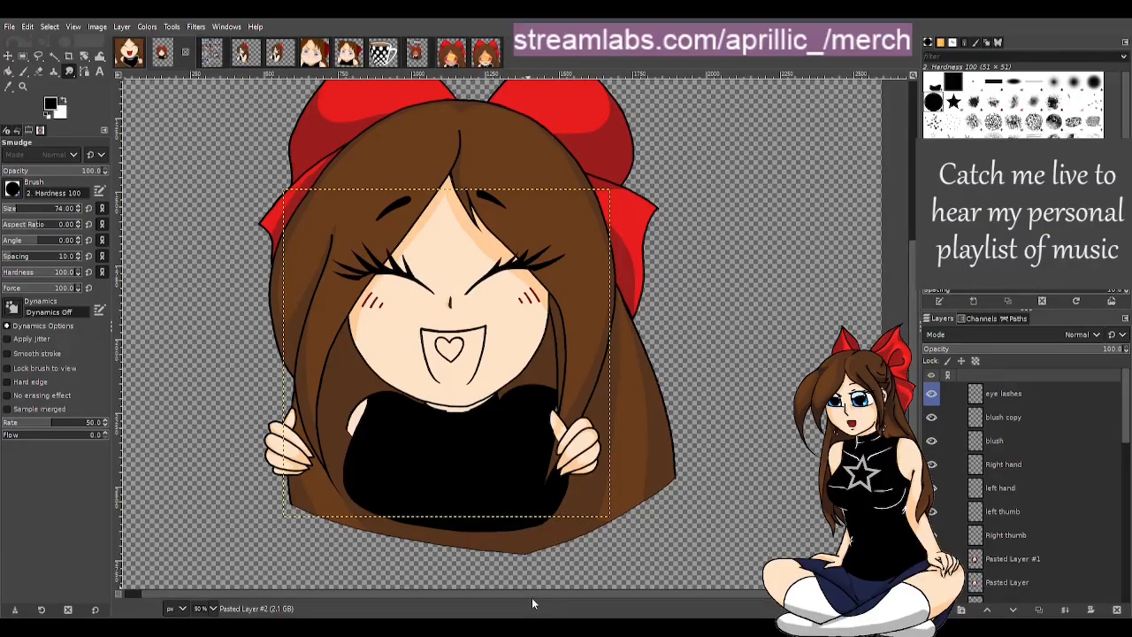
drag(466, 595, 399, 595)
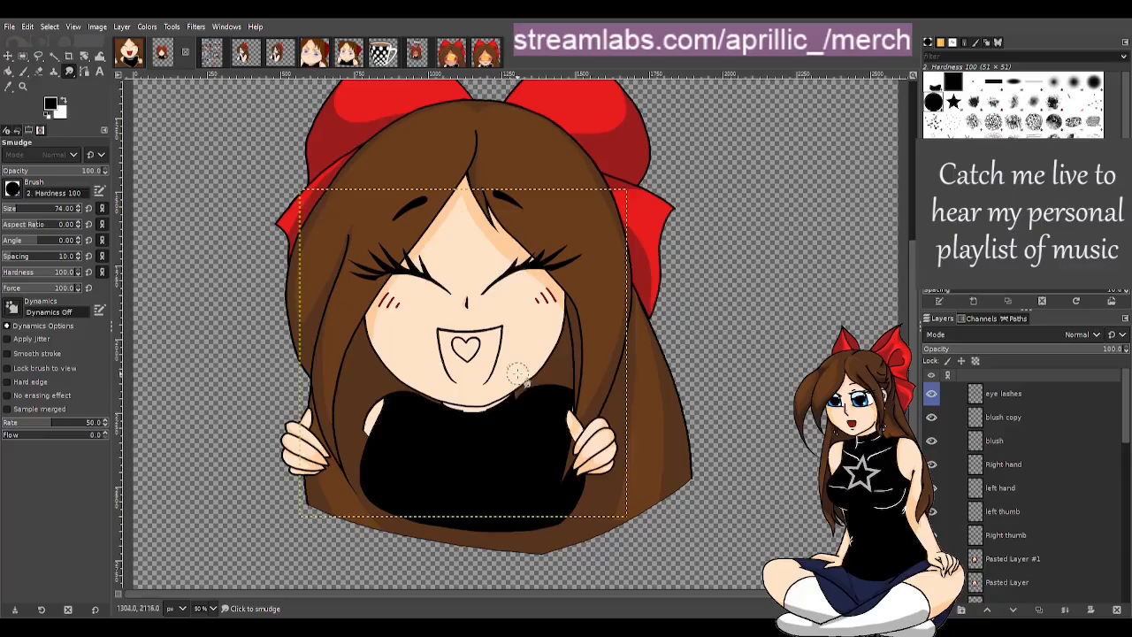
scroll(520, 380, up, 2)
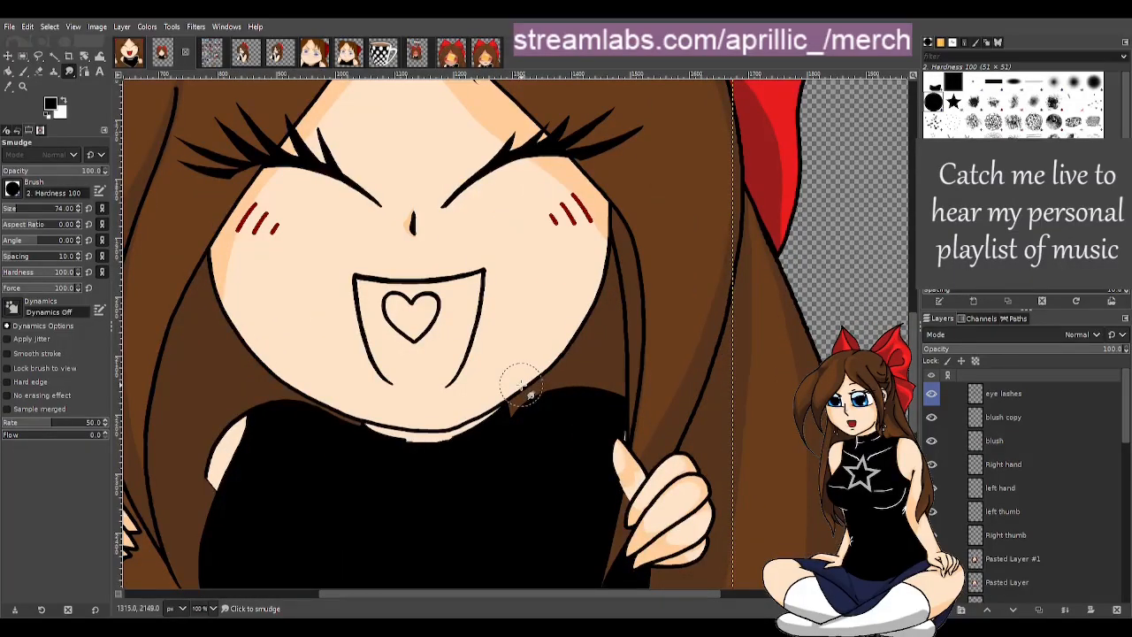
Check the body lines #1 layer by toggling its visibility, and duplicate it.
scroll(518, 381, down, 1)
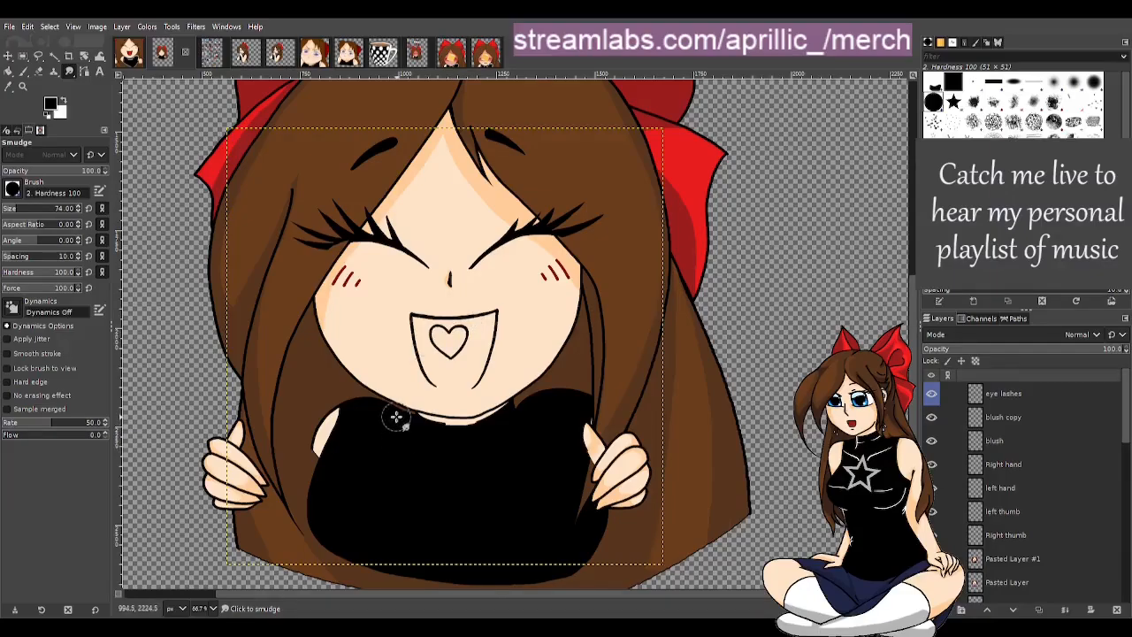
scroll(397, 460, up, 2)
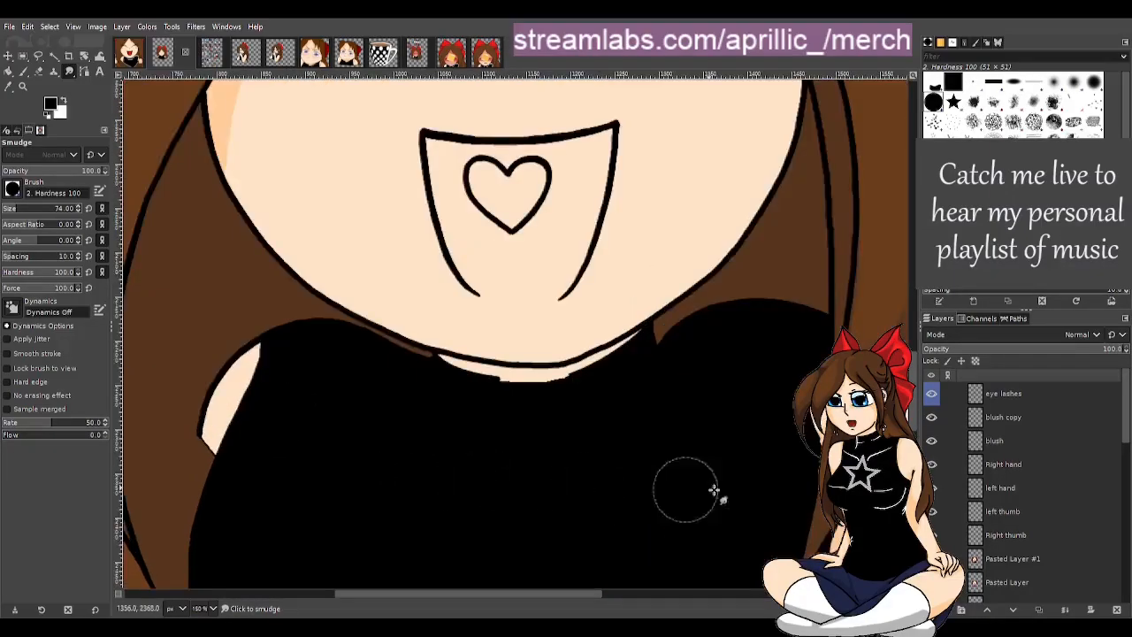
scroll(1098, 535, down, 5)
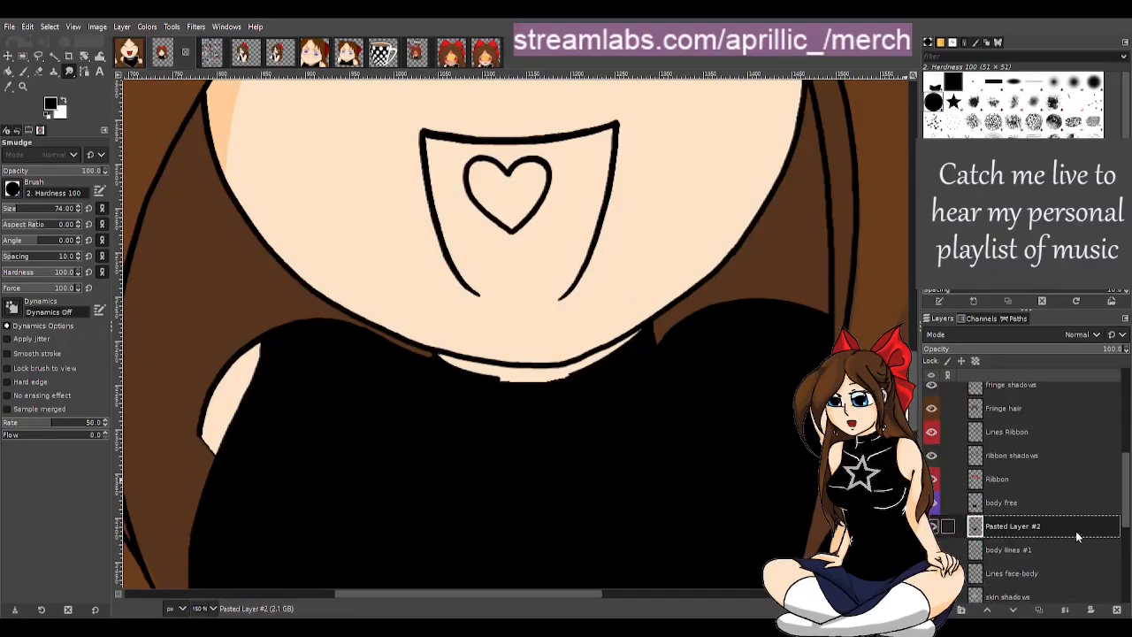
click(1072, 529)
scroll(1017, 541, down, 1)
click(1017, 520)
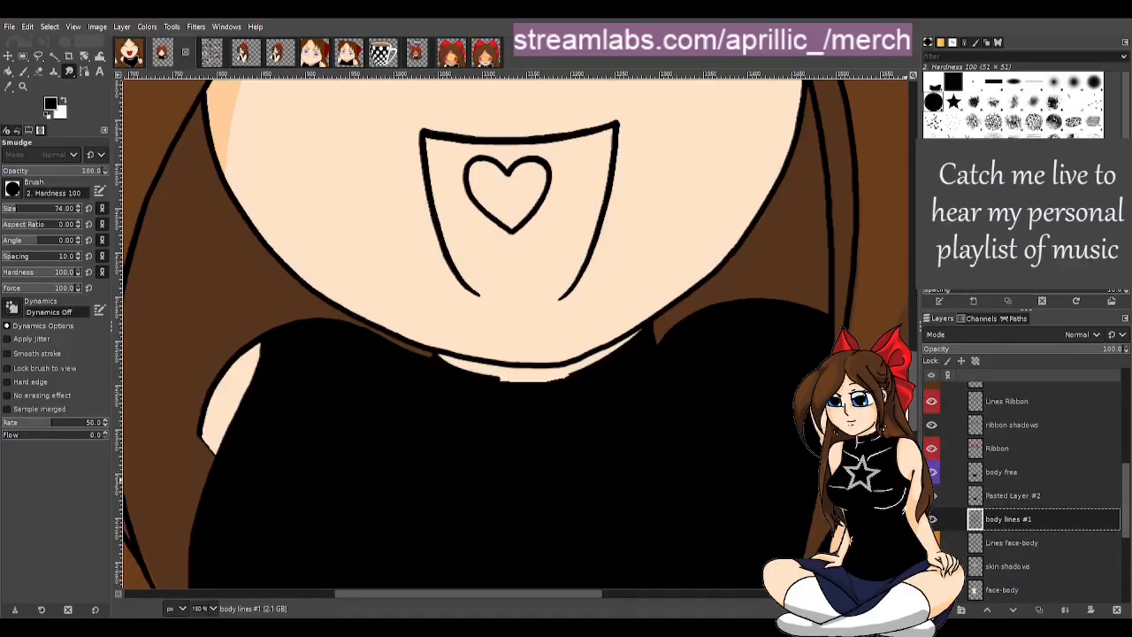
click(933, 520)
click(933, 520)
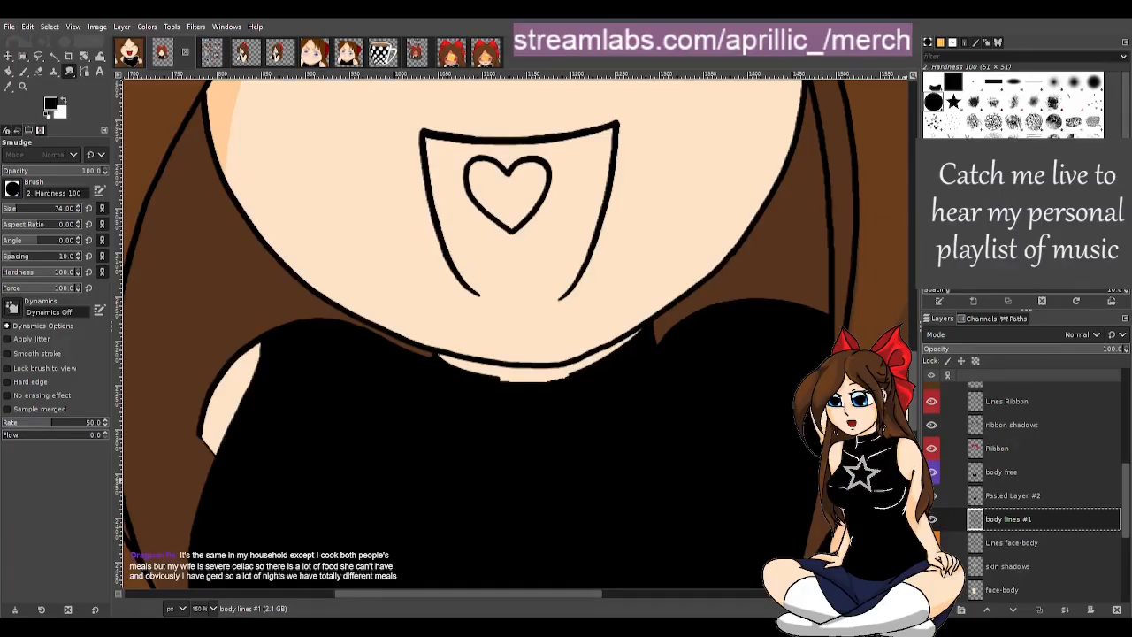
key(ctrl+shift+d)
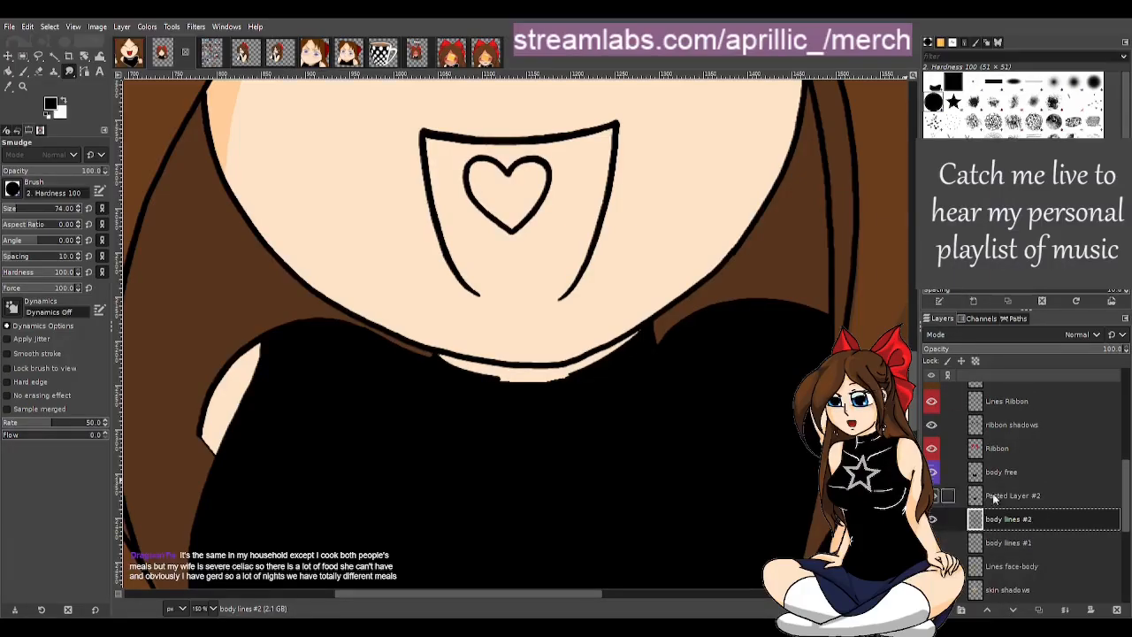
Turn the black lines of the duplicated body lines layer white by inverting its colours.
click(8, 56)
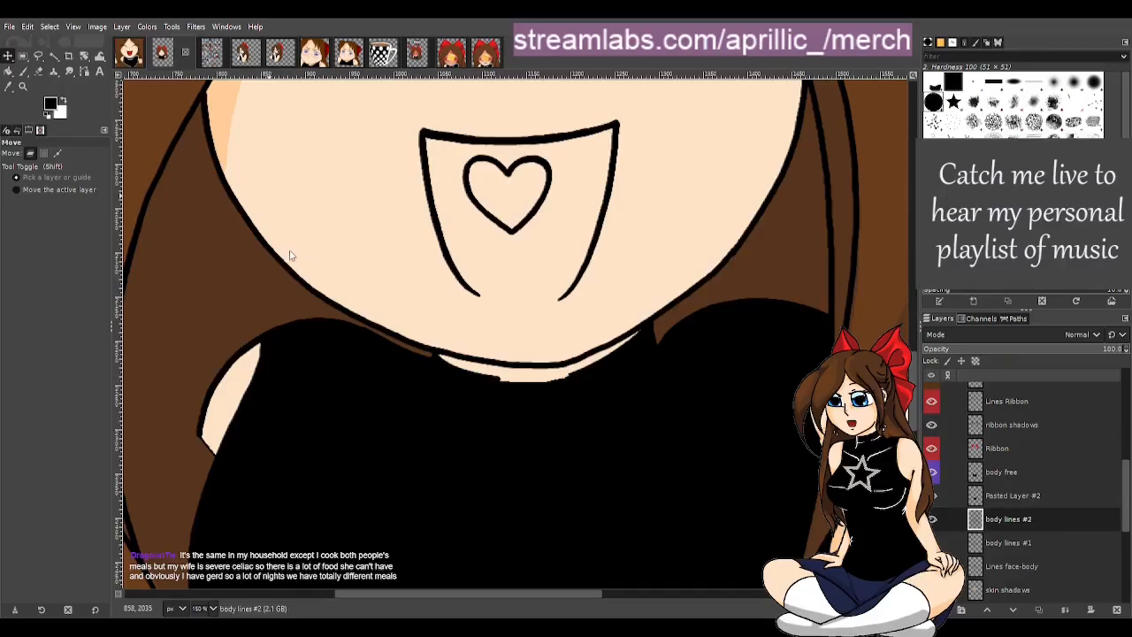
click(391, 394)
scroll(434, 395, down, 4)
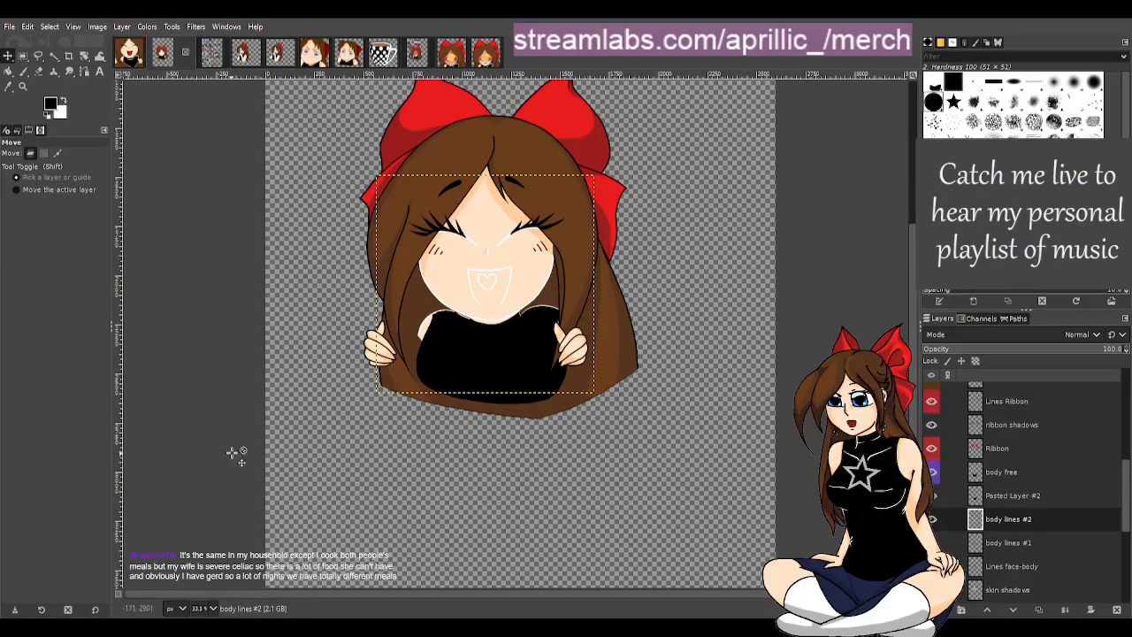
Erase the white face, nose and mouth lines from the duplicated body lines layer with the eraser at size 334.
click(38, 71)
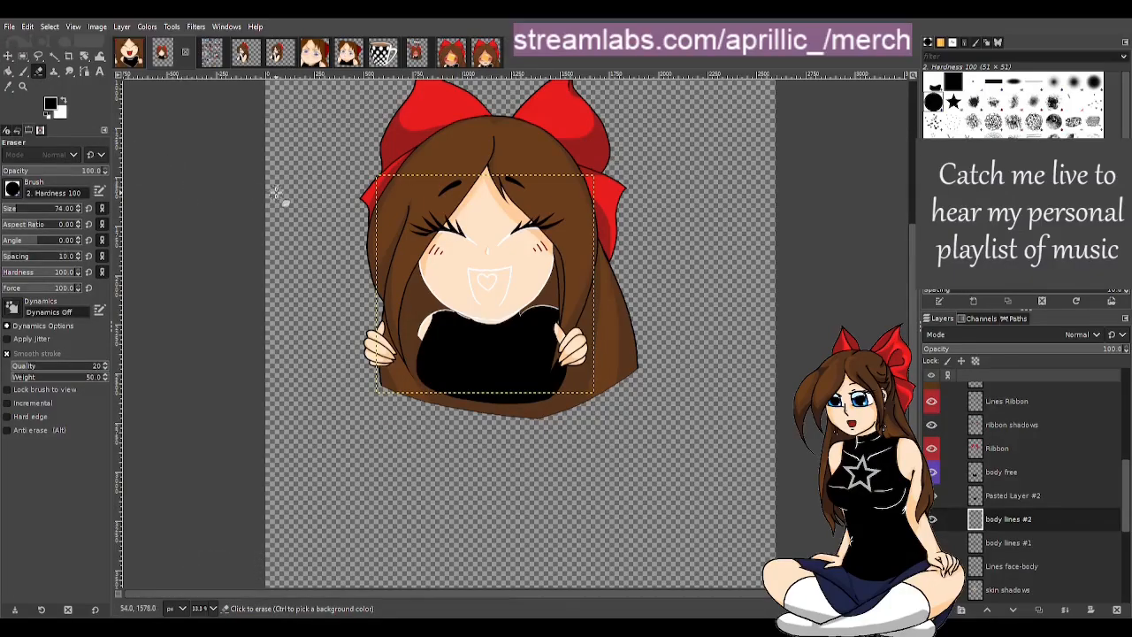
click(24, 213)
mouse_move(366, 194)
mouse_down()
mouse_move(388, 228)
mouse_move(464, 270)
mouse_up()
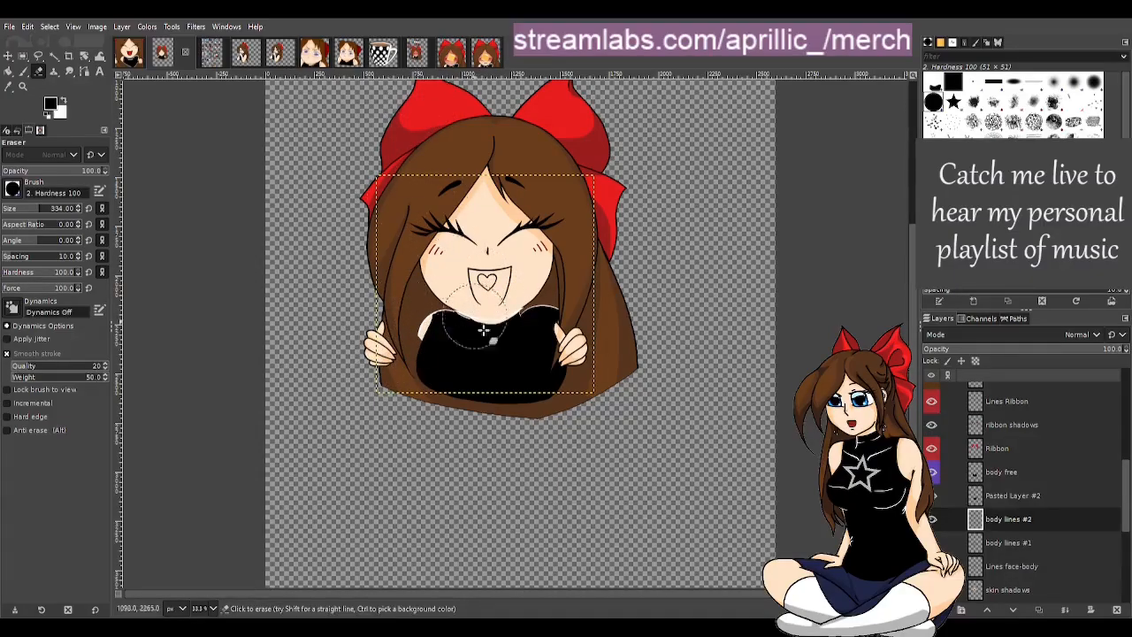
Move the duplicated body lines layer above body free and erase its white lines crossing the lower part of the shirt.
drag(1026, 522, 1015, 471)
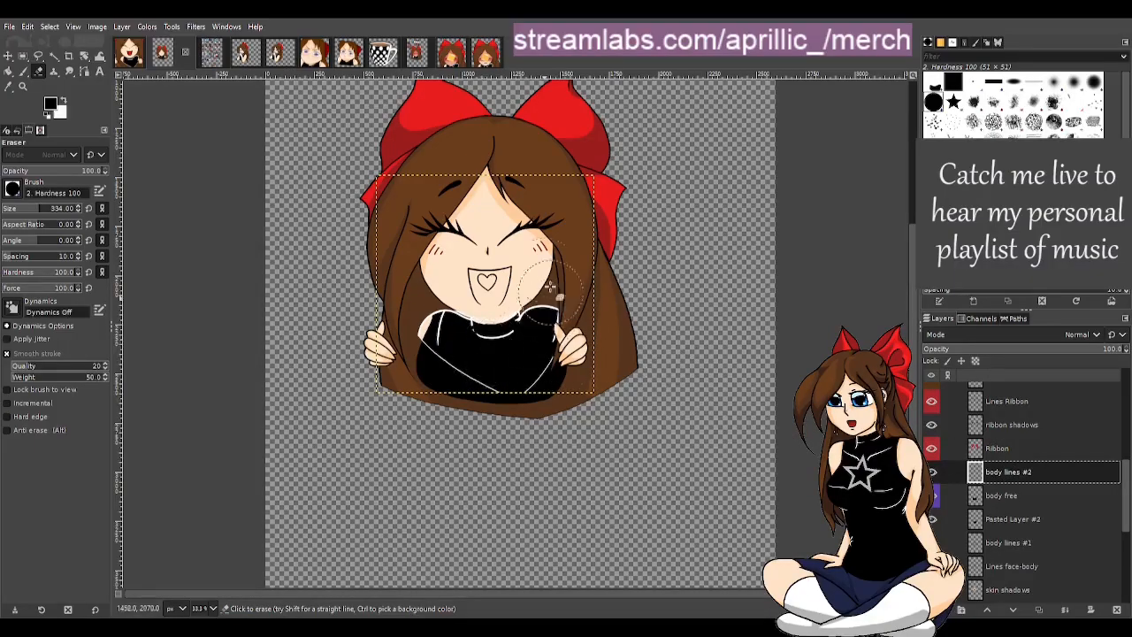
scroll(531, 394, up, 5)
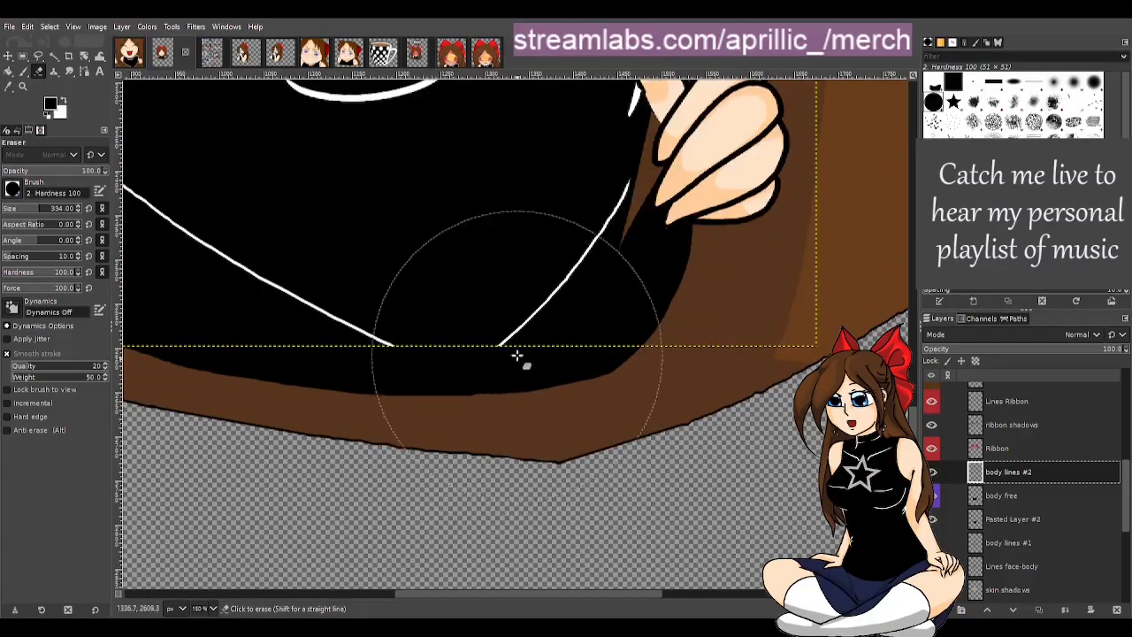
scroll(518, 363, down, 2)
mouse_move(538, 314)
mouse_down()
mouse_move(549, 310)
mouse_move(374, 328)
mouse_move(286, 304)
mouse_move(208, 307)
mouse_up()
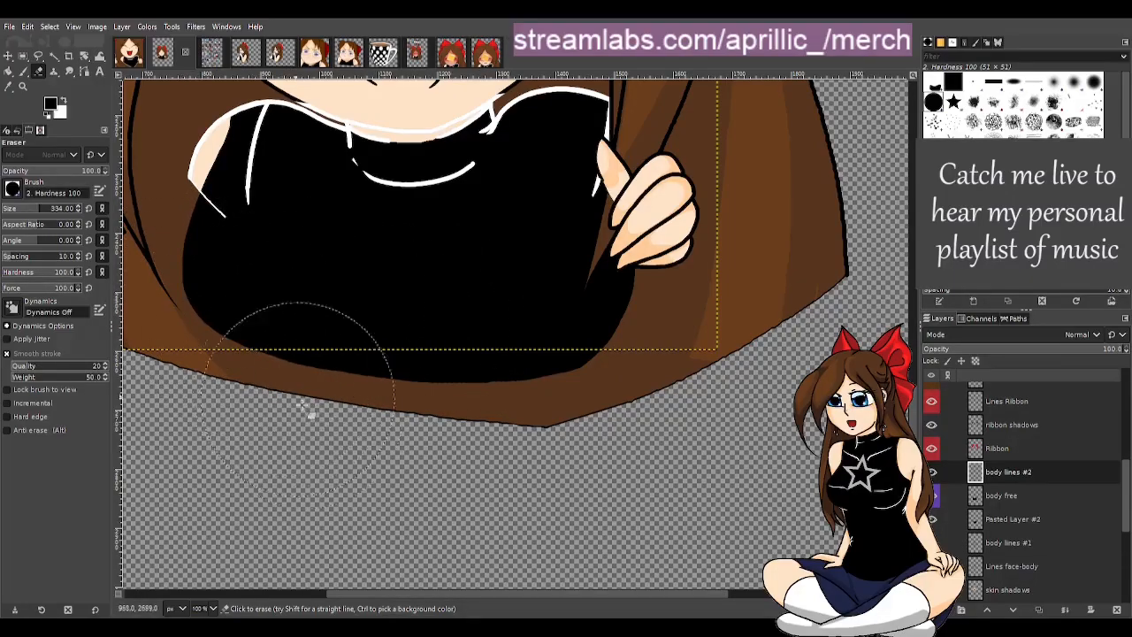
Erase the stray diagonal white line below the bare arm with the eraser at size 162.
scroll(426, 588, left, 3)
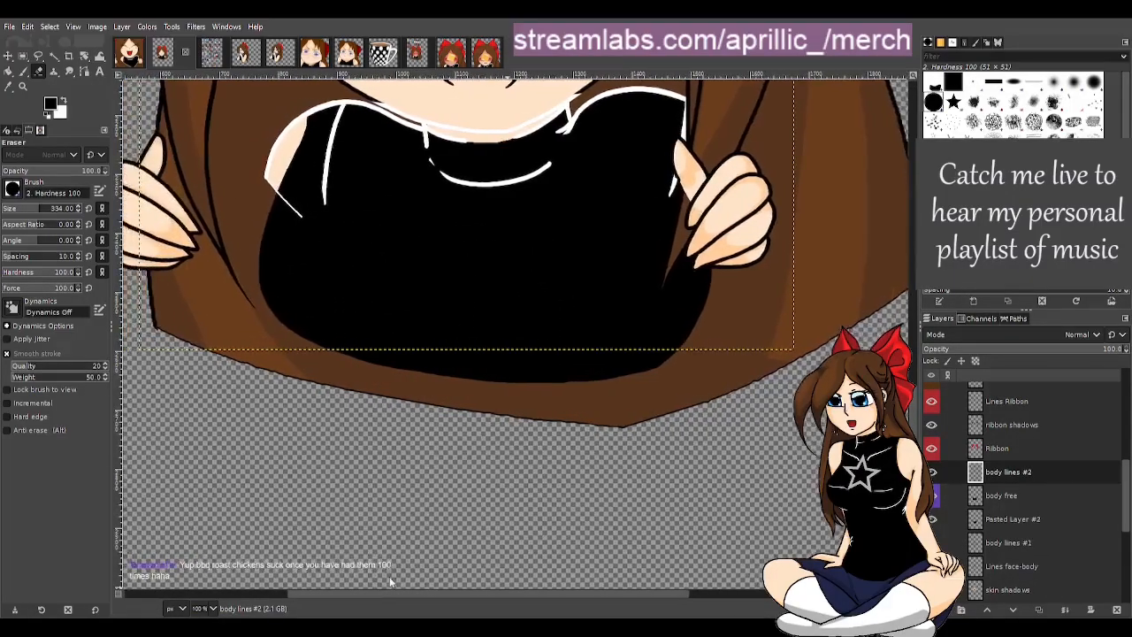
click(27, 210)
drag(366, 222, 327, 230)
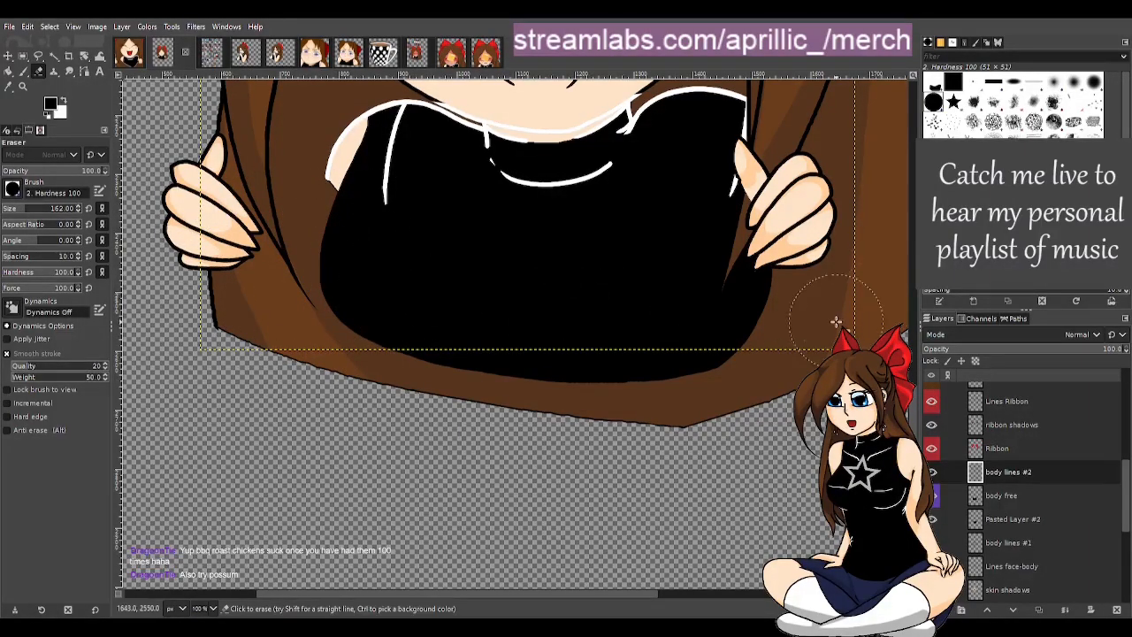
Erase the white chin outline above the collar with the eraser at size 69, leaving the shirt's neckline intact.
scroll(836, 321, up, 3)
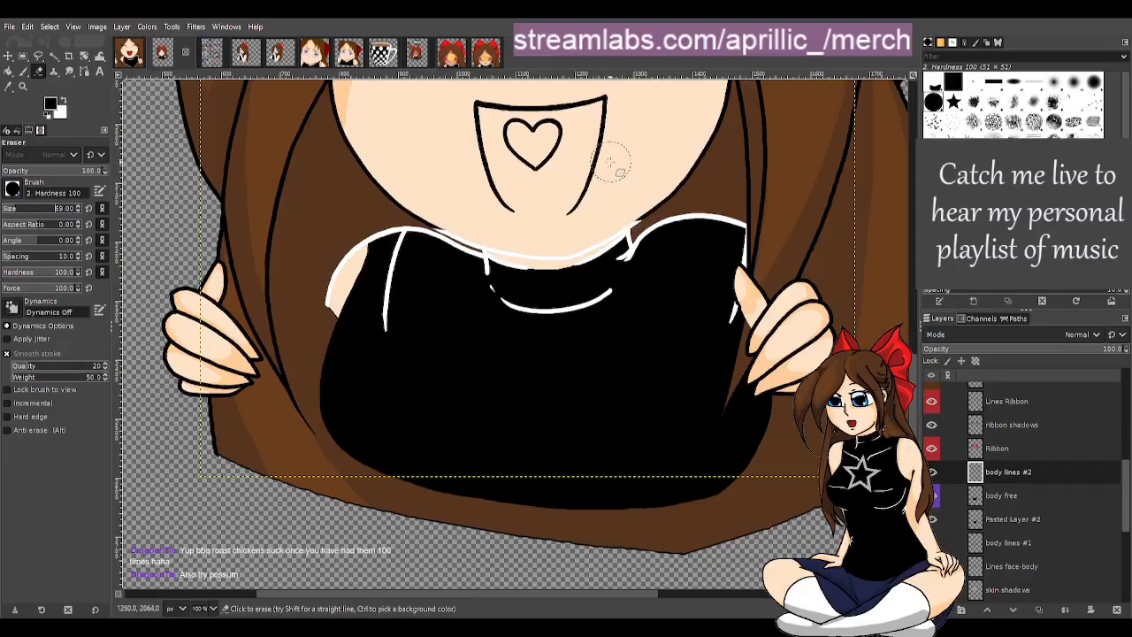
scroll(610, 221, up, 2)
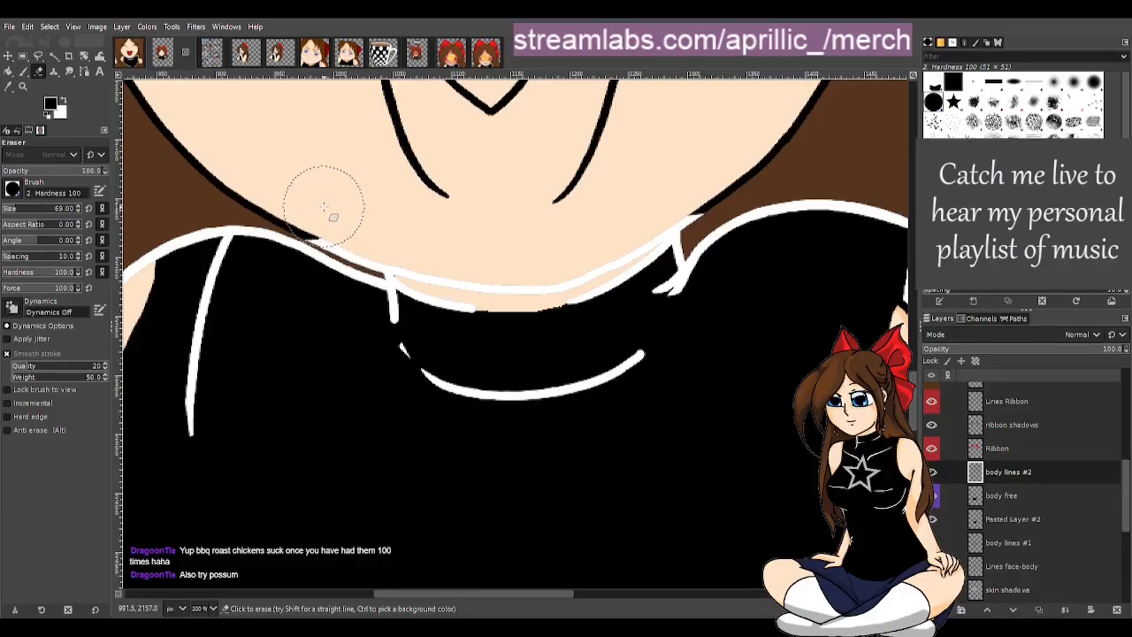
click(365, 226)
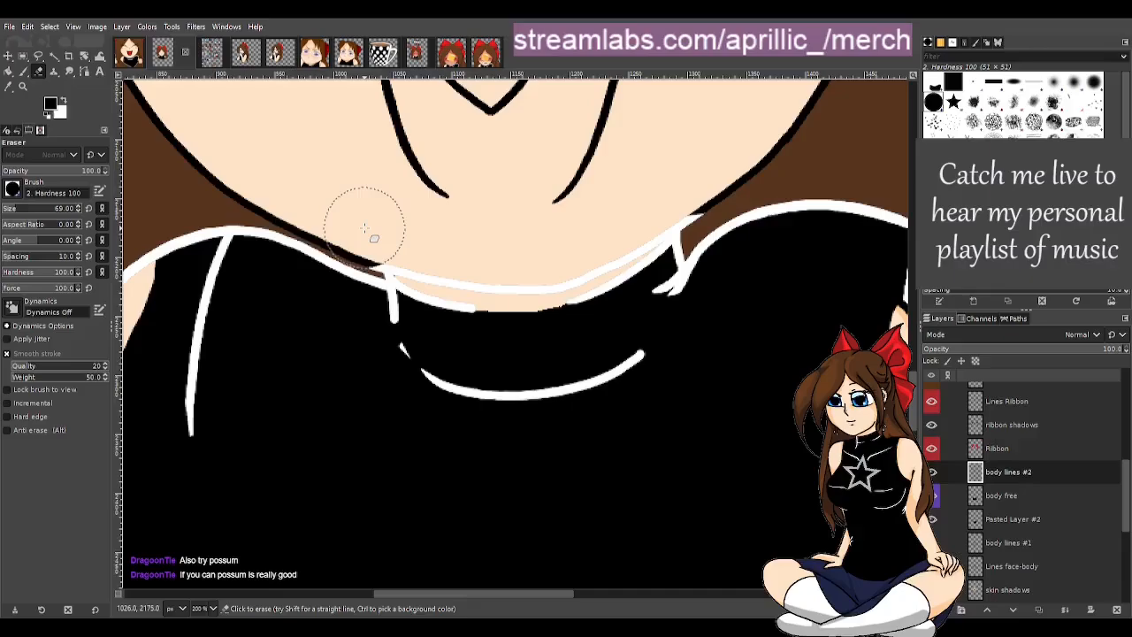
click(394, 235)
mouse_move(394, 235)
mouse_down()
mouse_move(459, 258)
mouse_move(443, 251)
mouse_move(545, 263)
mouse_move(627, 218)
mouse_up()
click(460, 255)
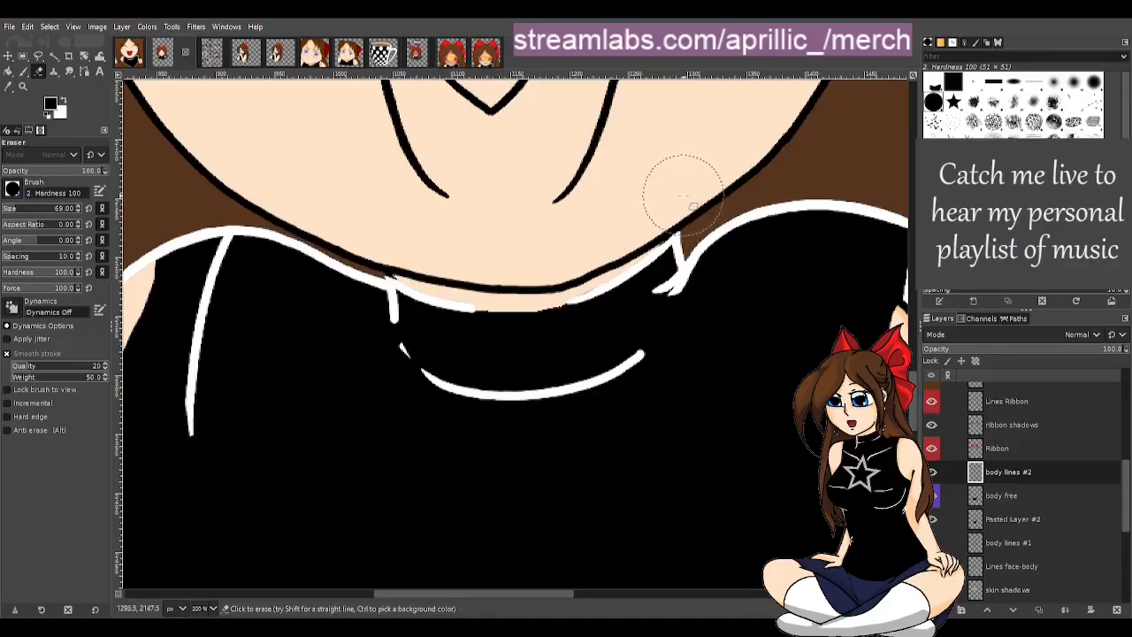
Set the eraser size to 24 and erase the white outline around the bare shoulder.
click(8, 208)
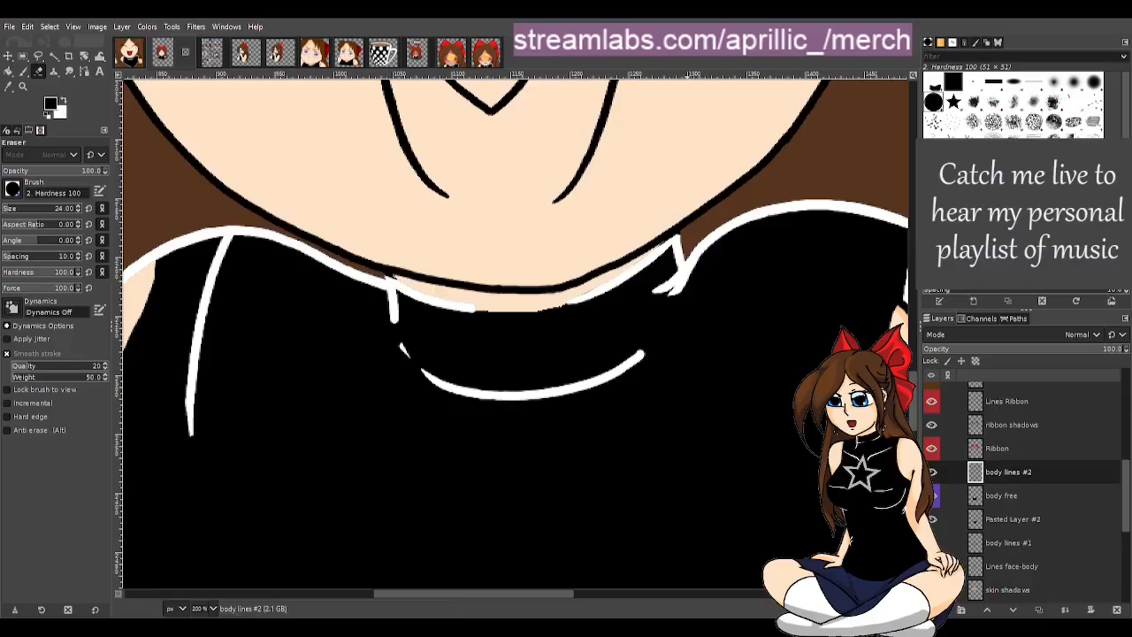
scroll(450, 362, down, 2)
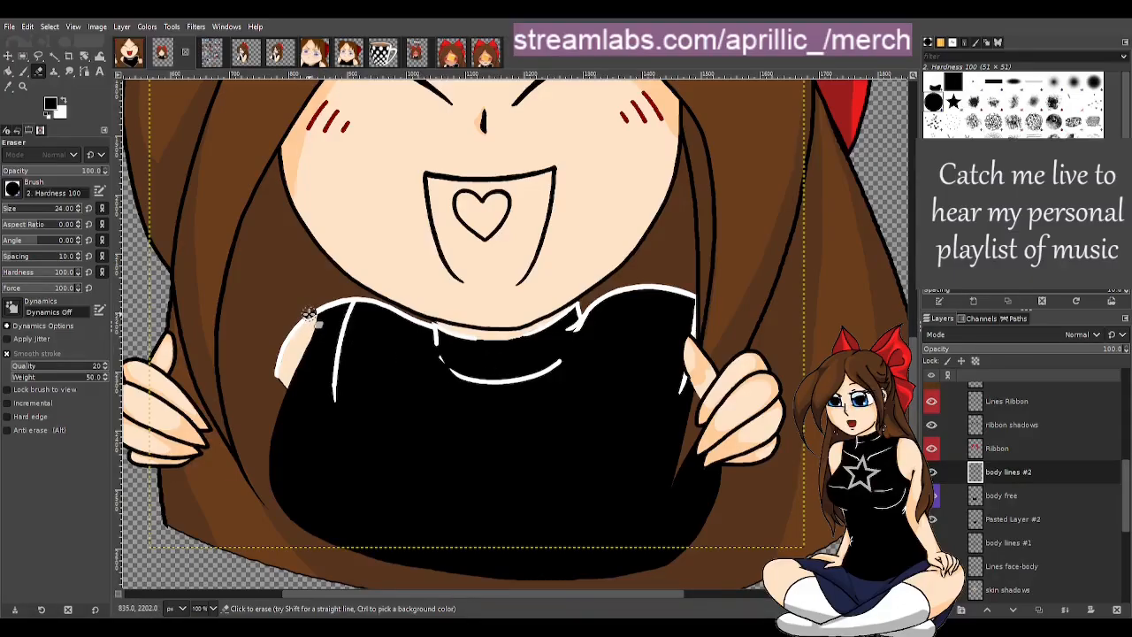
mouse_move(295, 327)
mouse_down()
mouse_move(273, 375)
mouse_move(291, 384)
mouse_up()
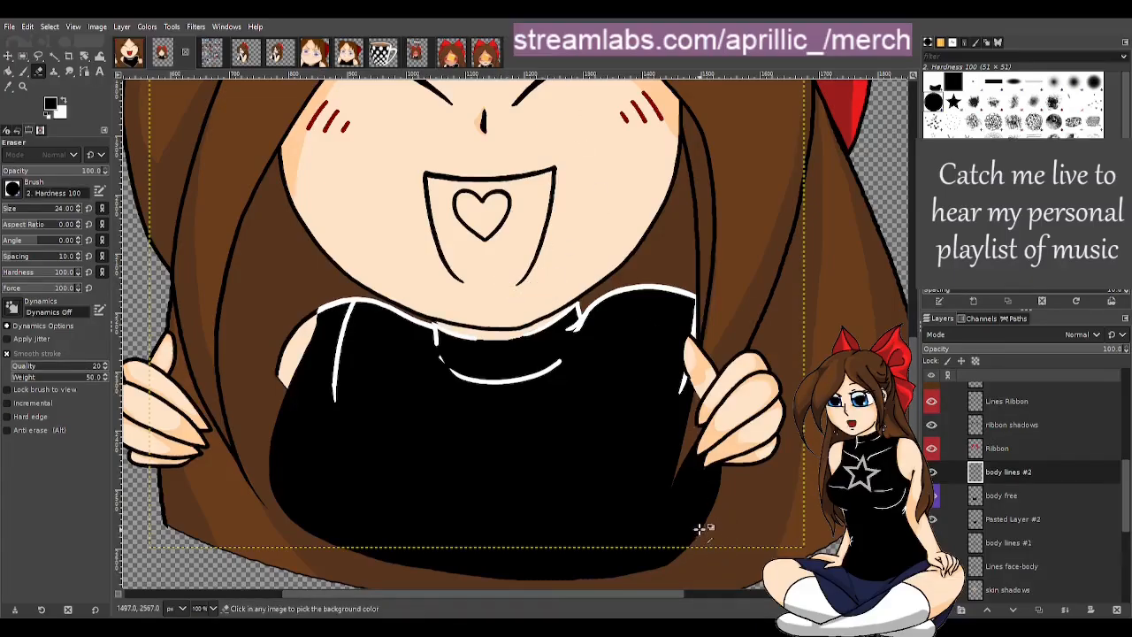
Compare the shirt lines with the open-mouthed emote image, examine that image's layer stack, and return to the chibi drawing's layers.
scroll(707, 525, down, 1)
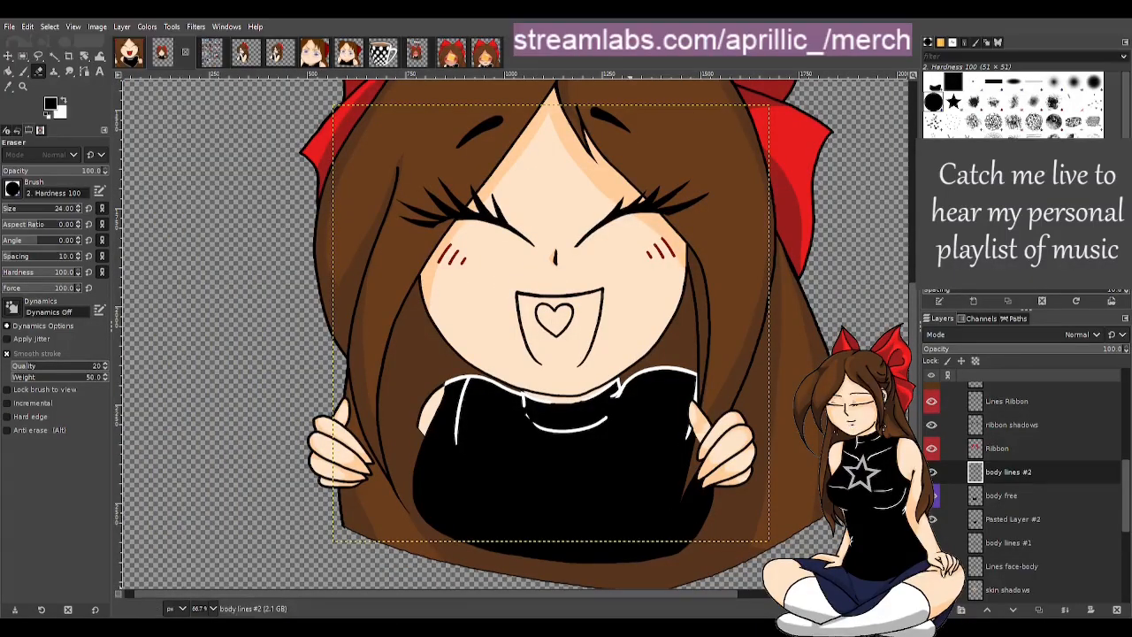
drag(606, 593, 653, 612)
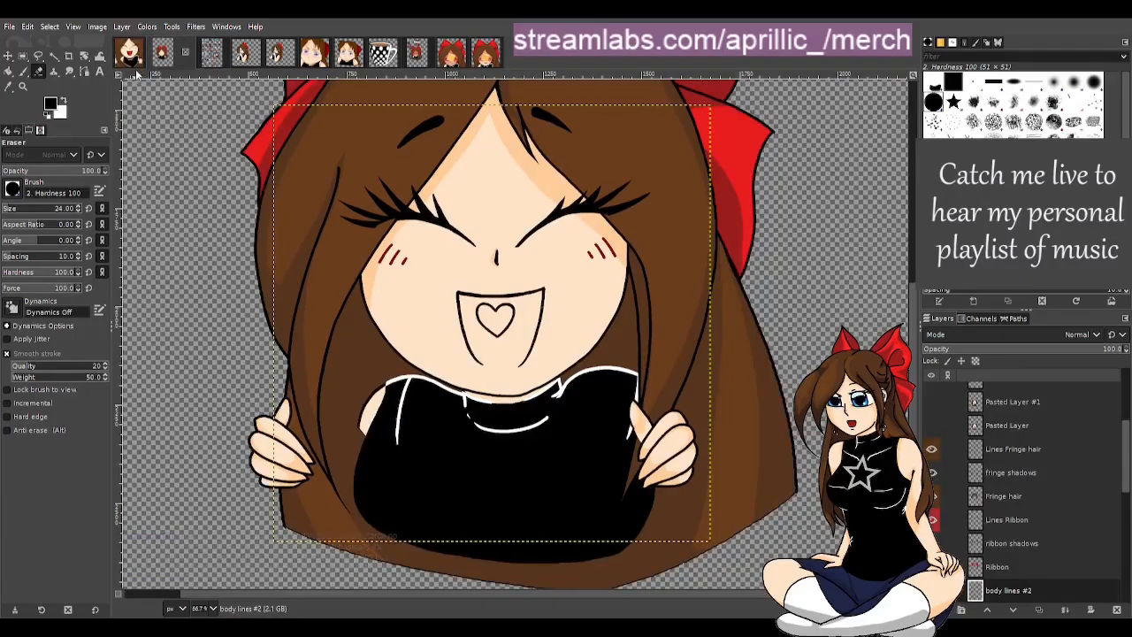
click(135, 62)
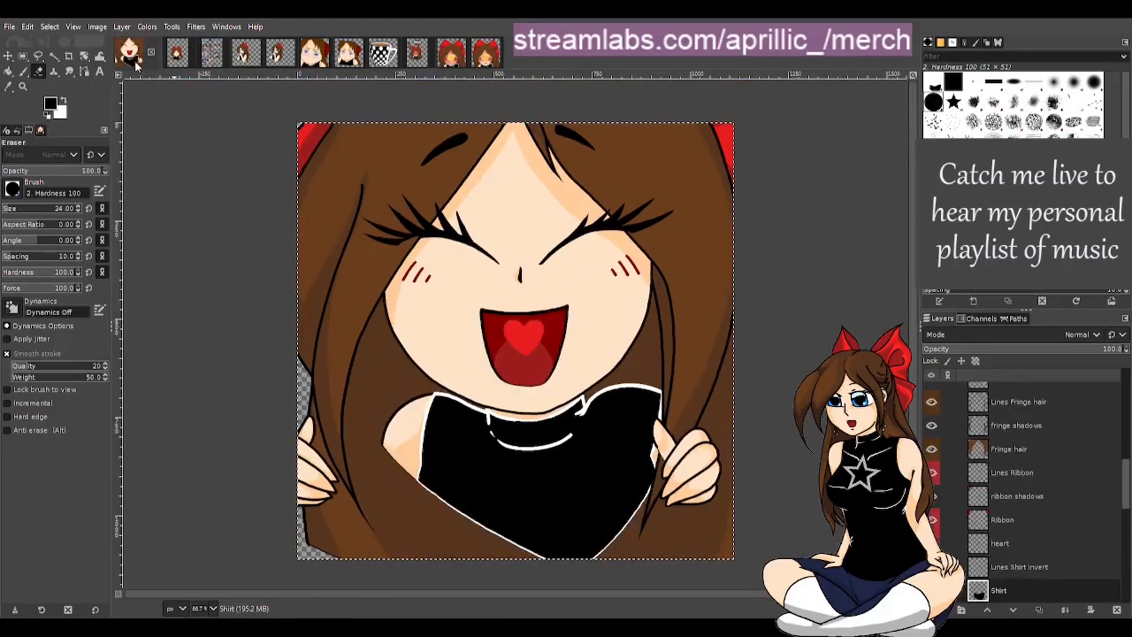
scroll(1082, 501, down, 6)
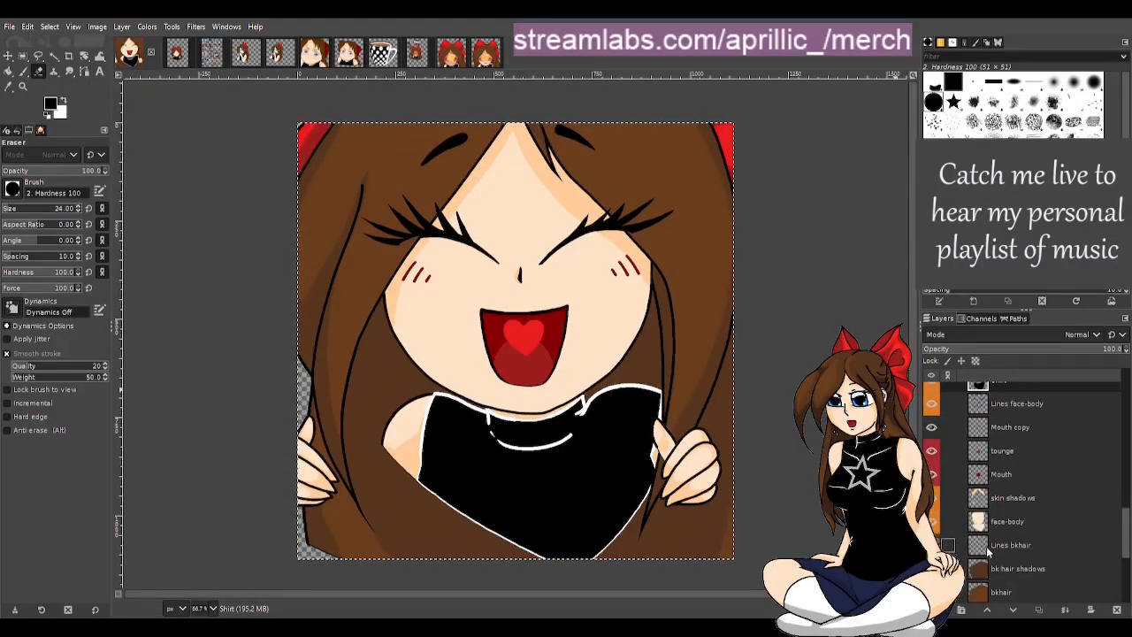
scroll(1022, 489, down, 5)
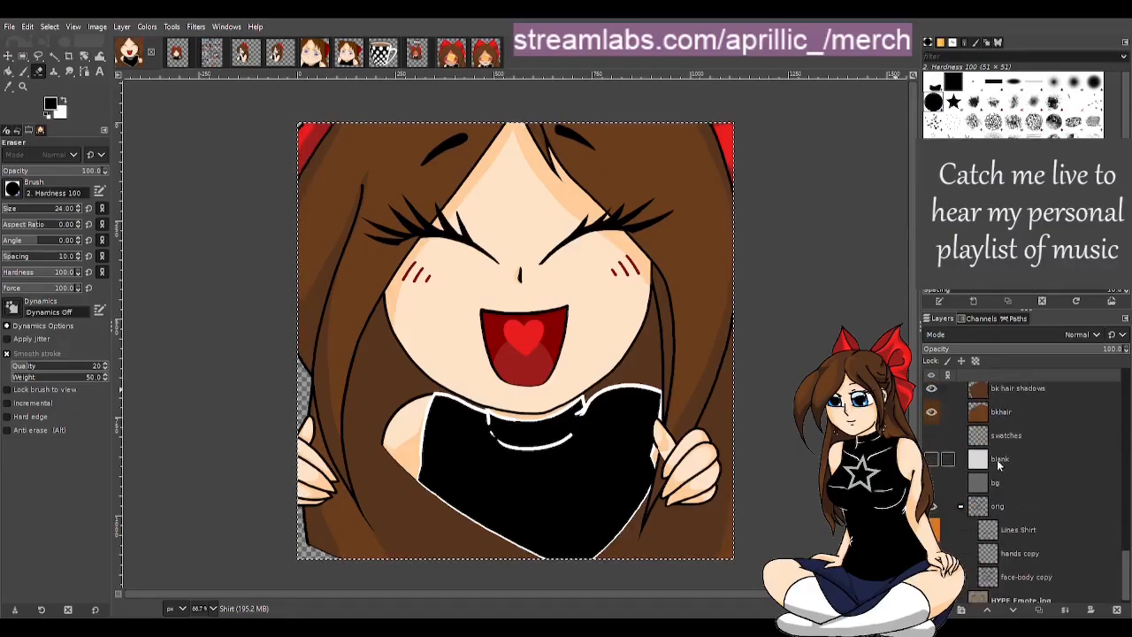
scroll(1010, 461, up, 8)
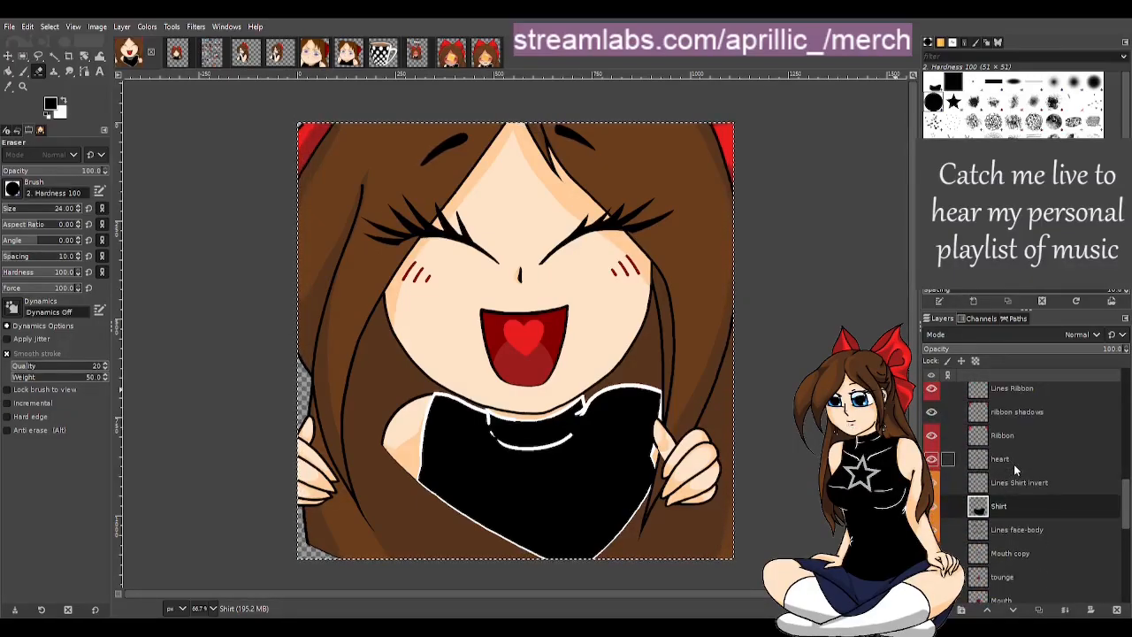
scroll(1017, 469, down, 8)
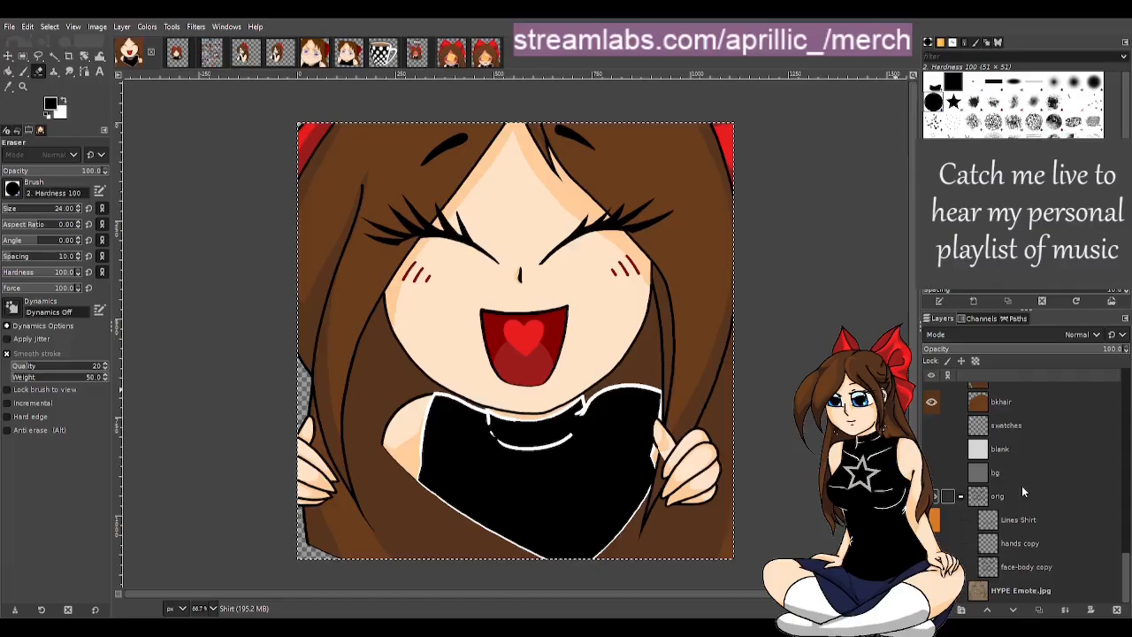
scroll(1026, 482, up, 8)
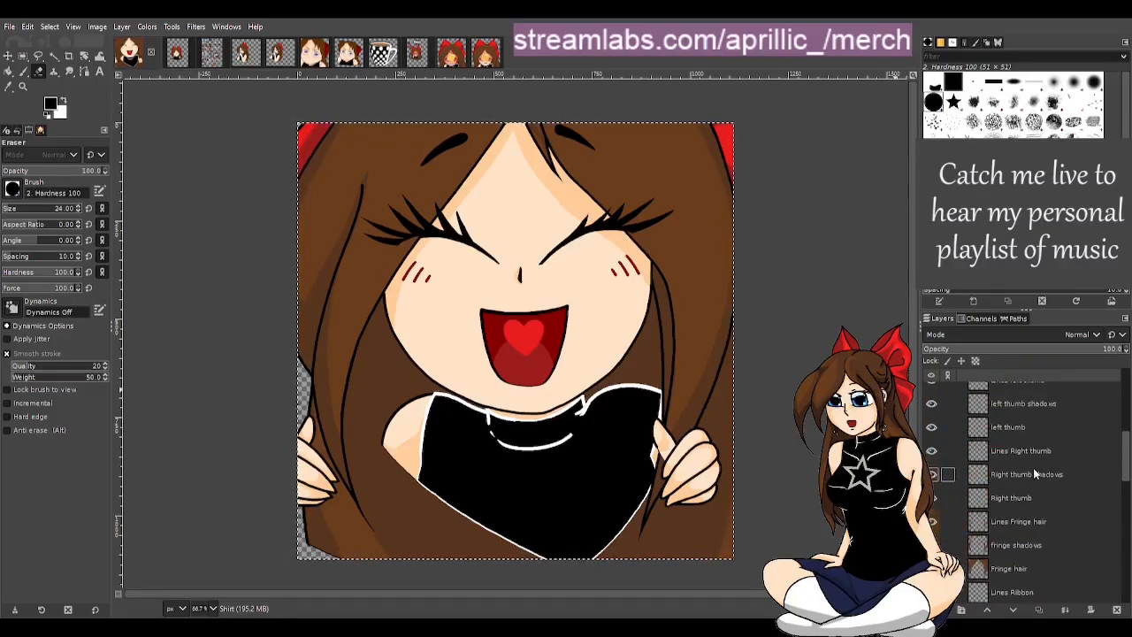
scroll(1033, 467, up, 2)
click(1002, 428)
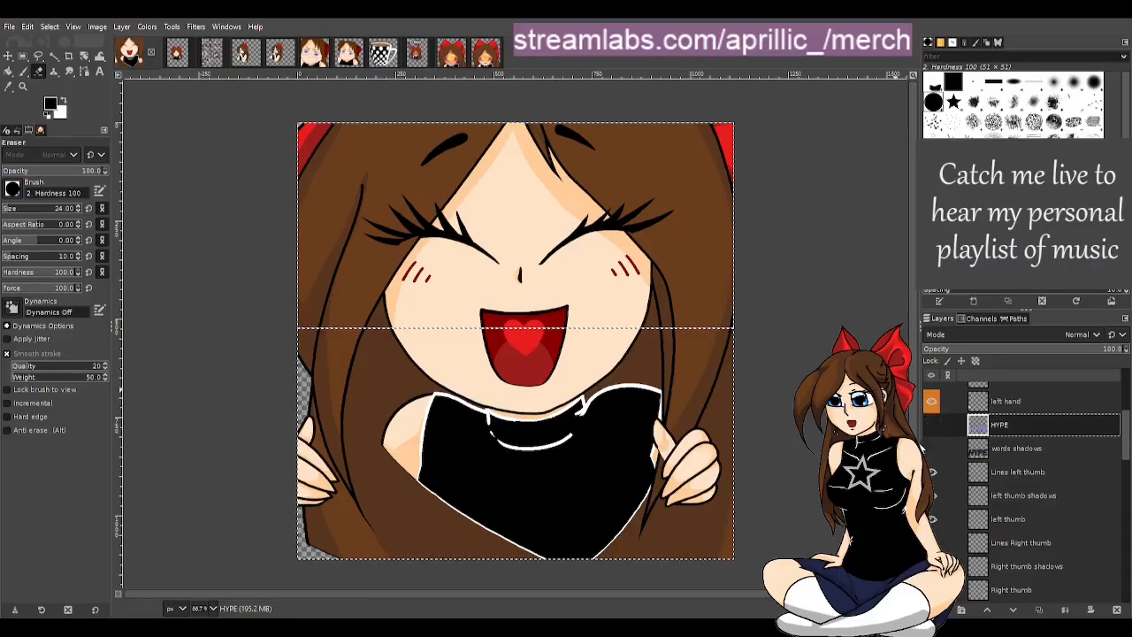
click(177, 53)
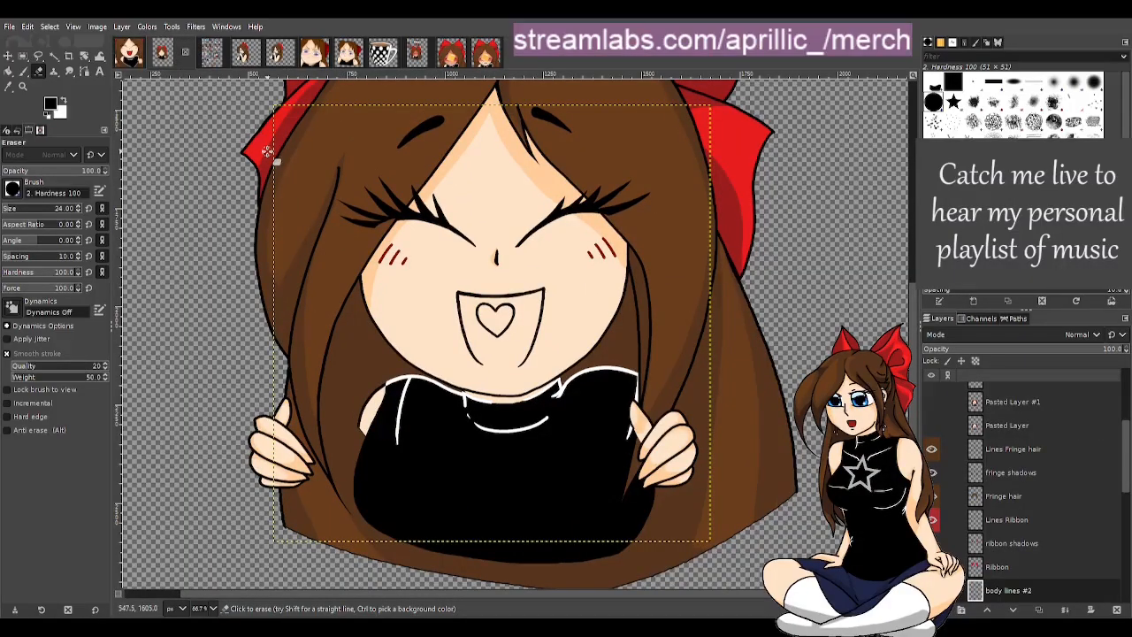
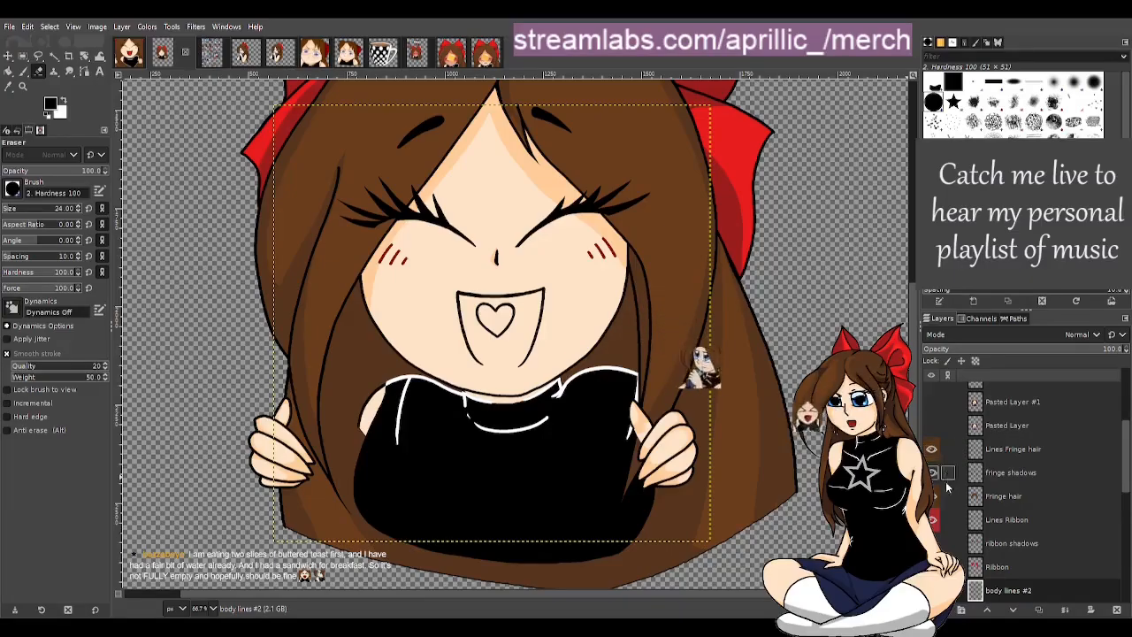
scroll(1017, 518, up, 3)
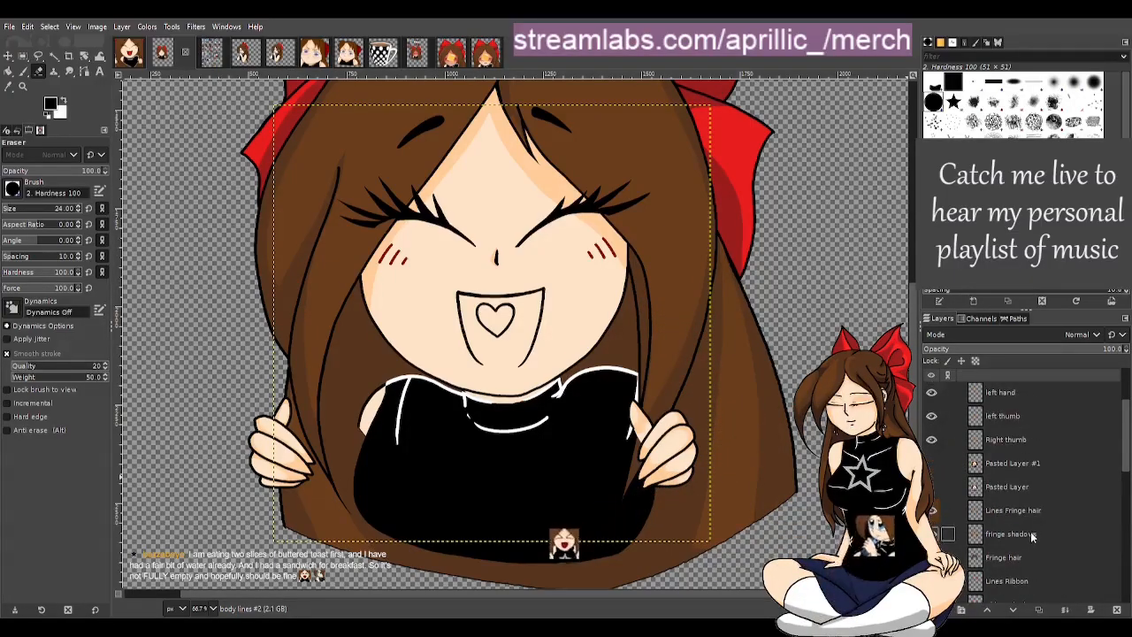
scroll(1033, 536, up, 3)
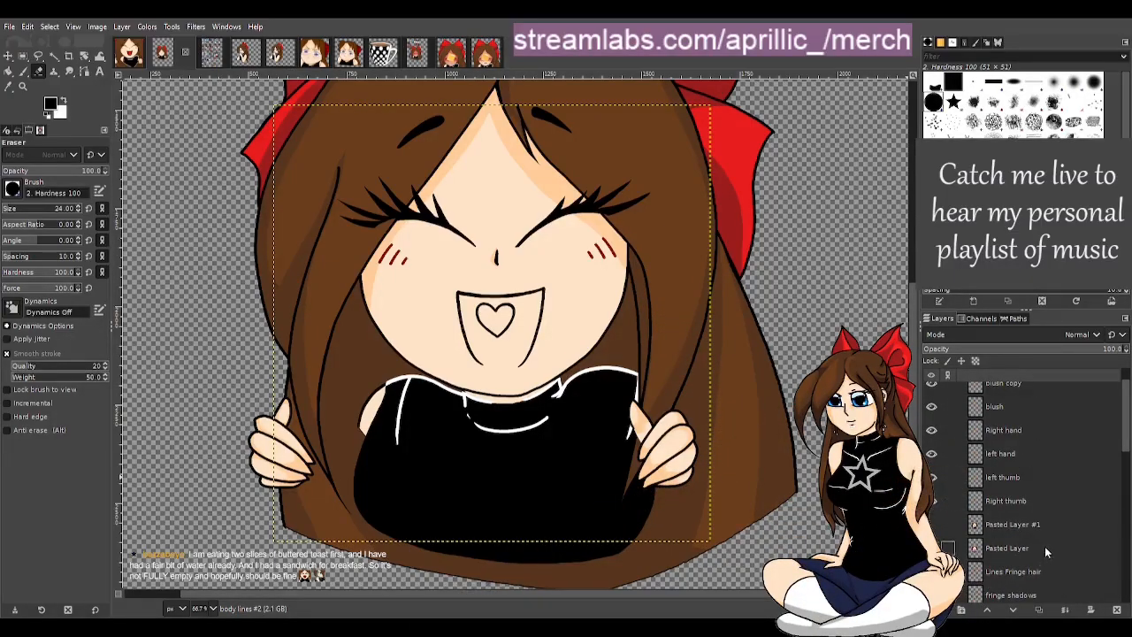
Show the HYPE layer in the open-mouthed emote image and copy it.
scroll(1040, 548, up, 2)
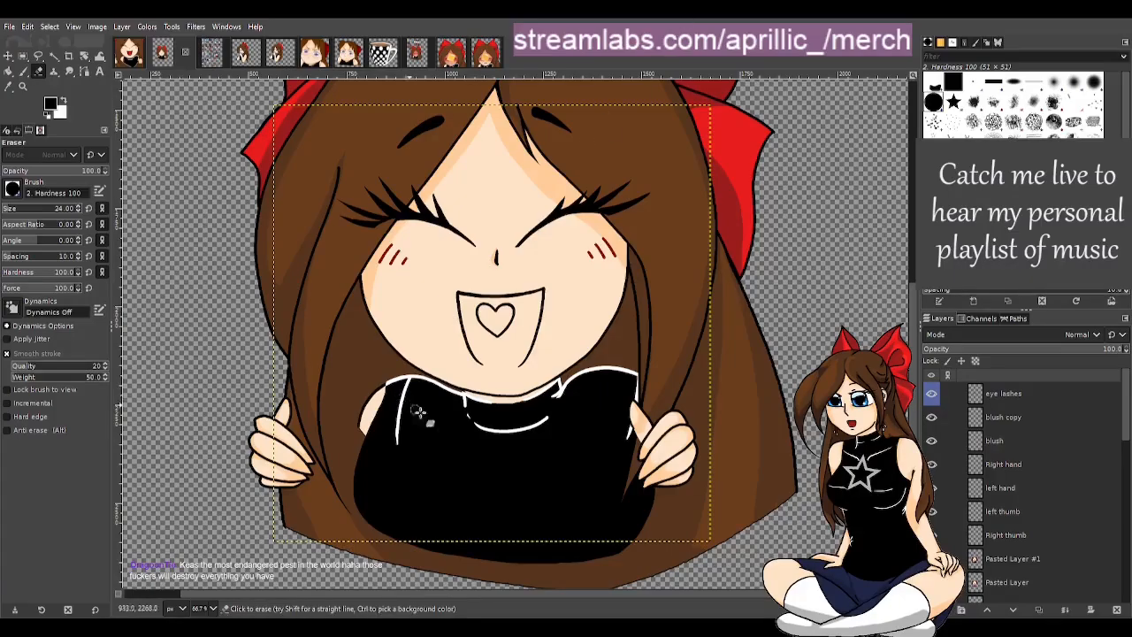
click(129, 51)
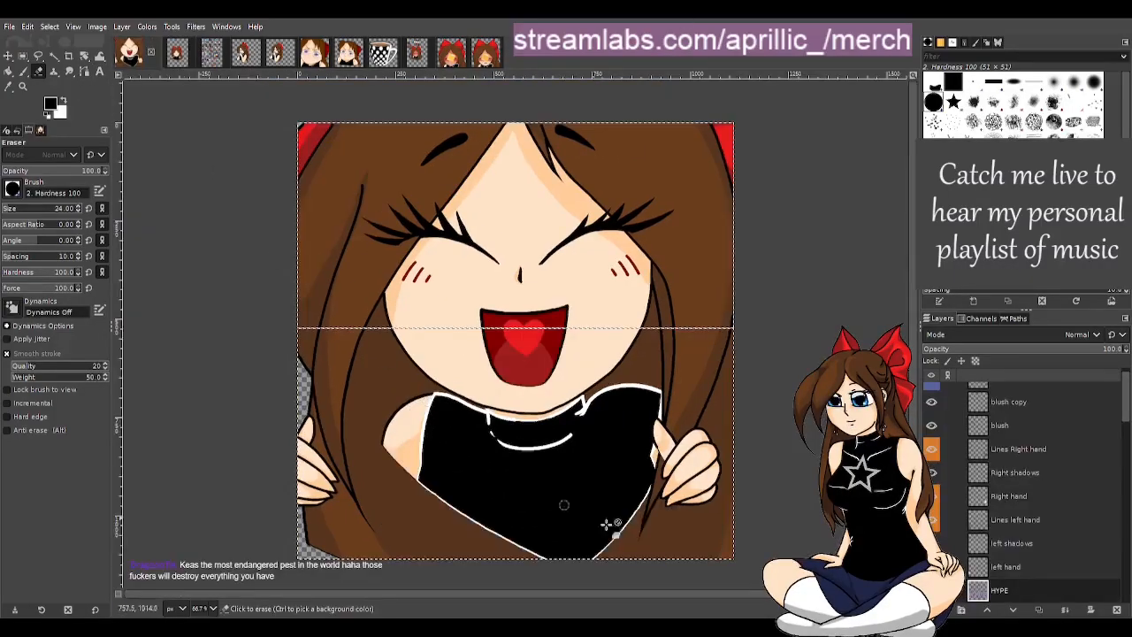
scroll(1099, 547, down, 3)
click(1015, 485)
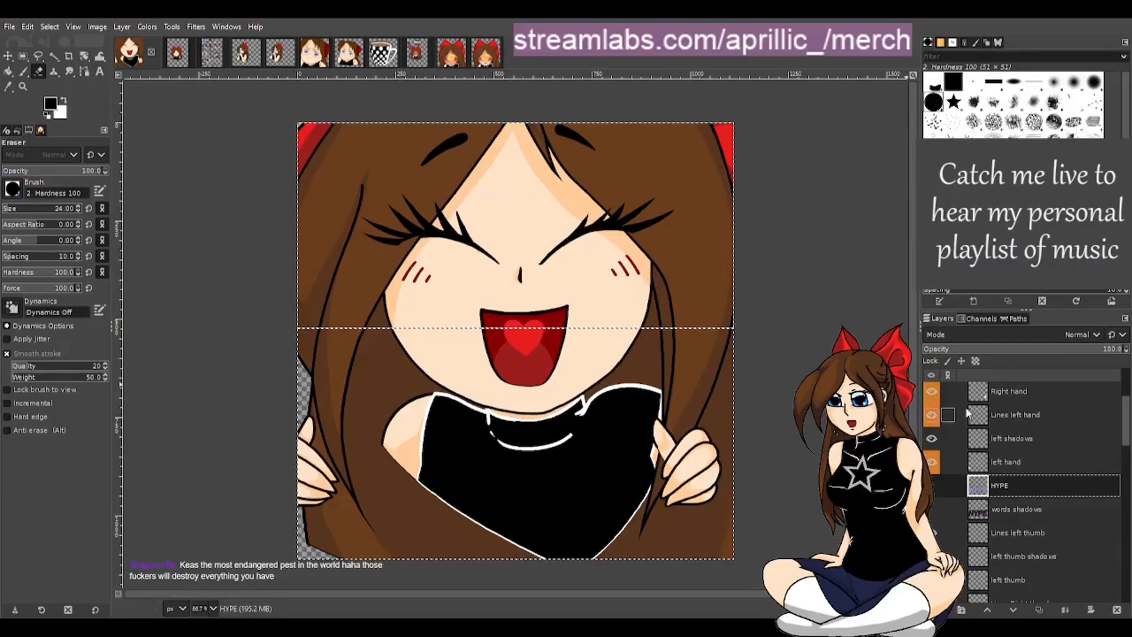
click(933, 486)
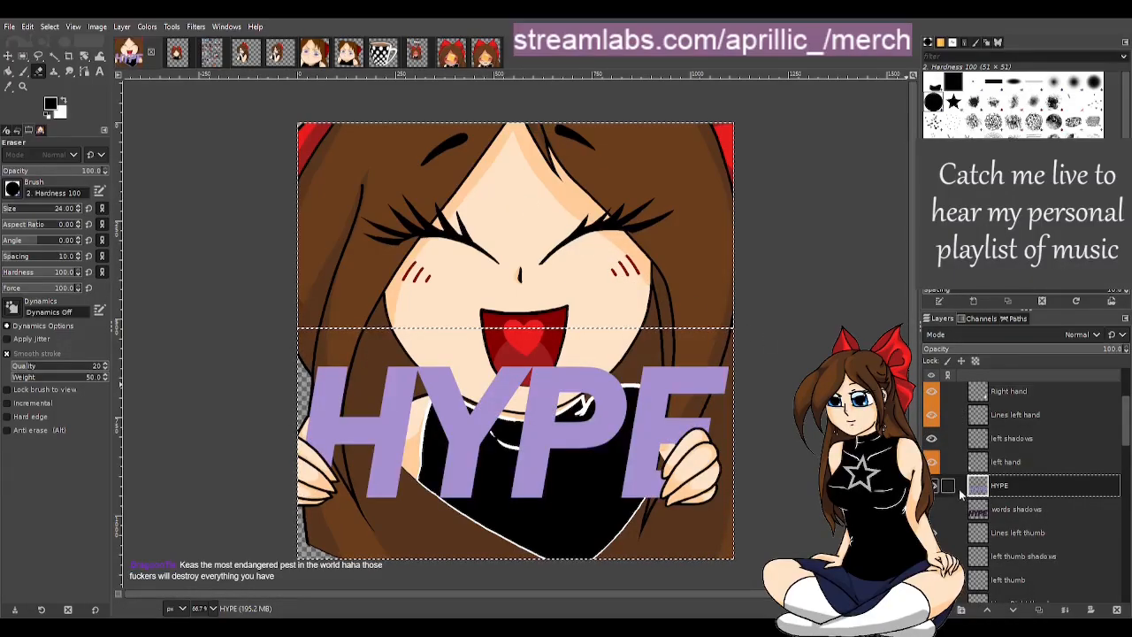
key(ctrl+c)
Paste the HYPE text into the chibi drawing as a layer above Lines Fringe hair and move it over the shirt between the hands.
key(ctrl+Page_Down)
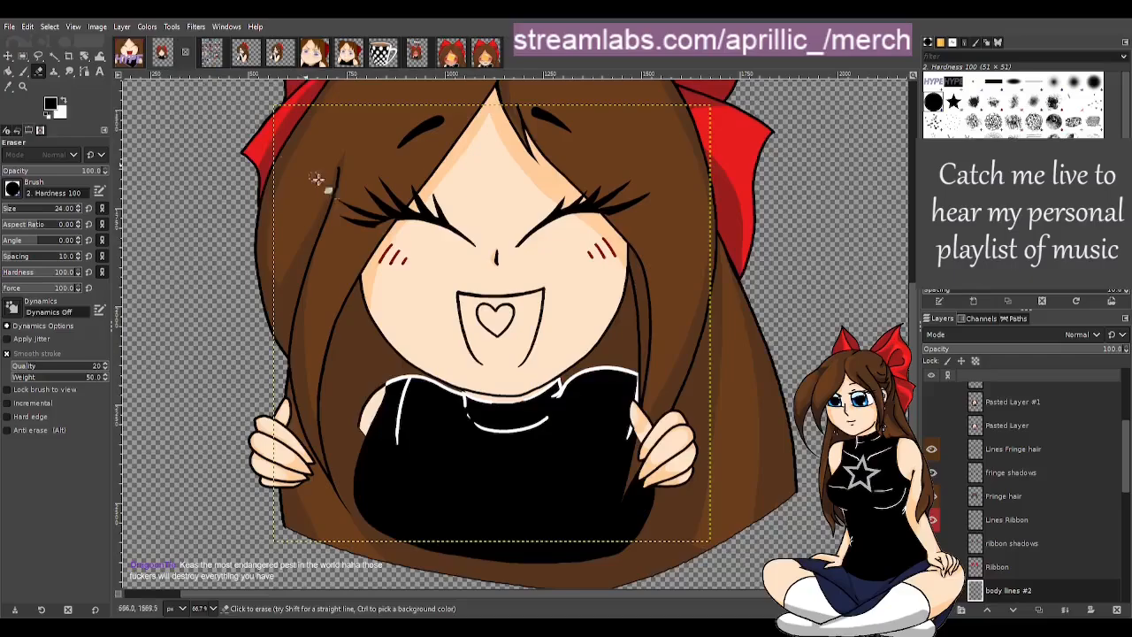
key(ctrl+v)
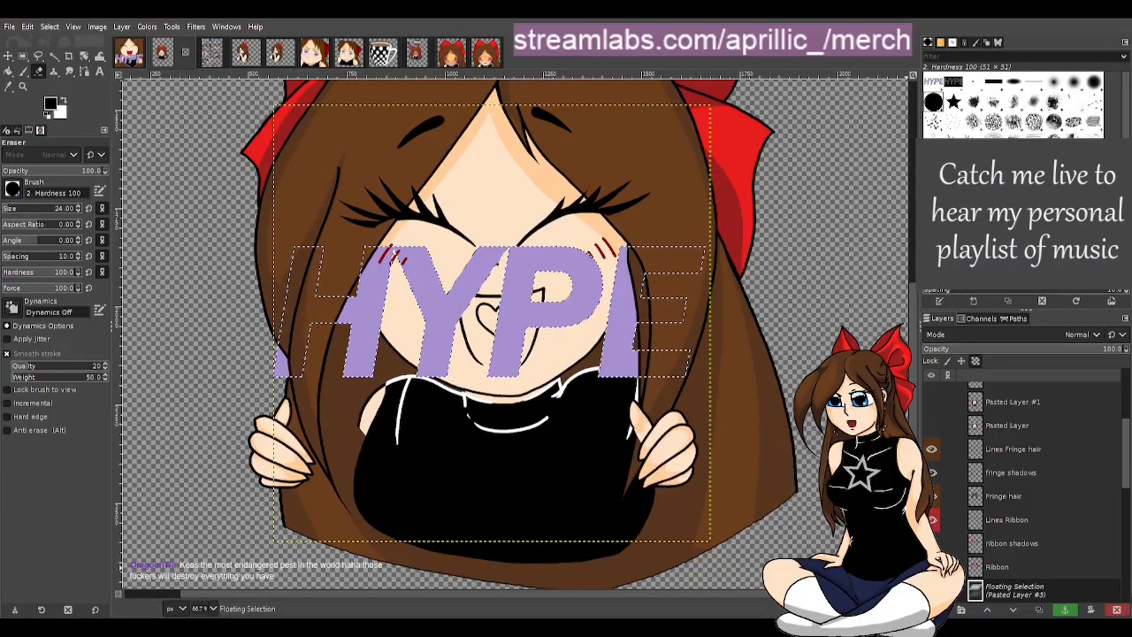
click(962, 610)
drag(988, 590, 995, 448)
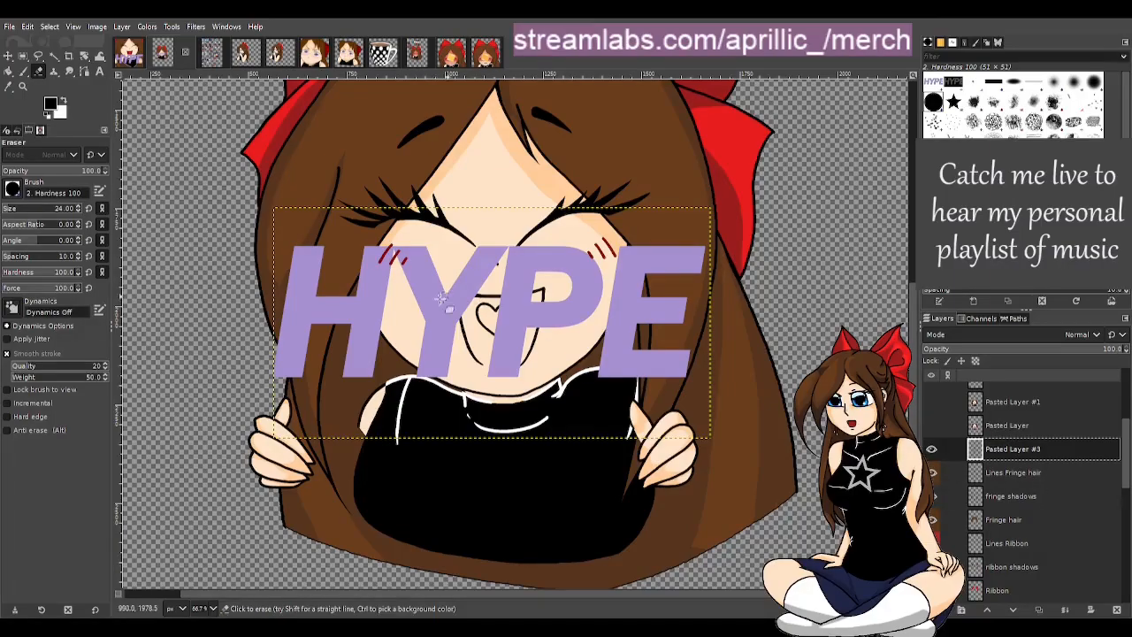
key(m)
drag(432, 309, 427, 453)
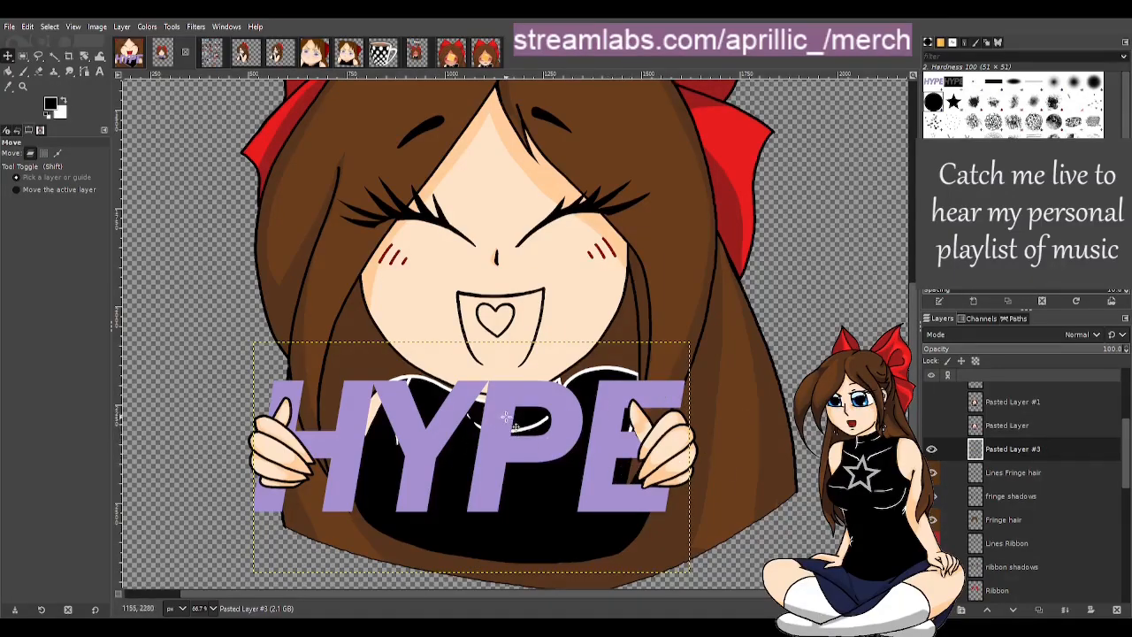
drag(505, 417, 512, 405)
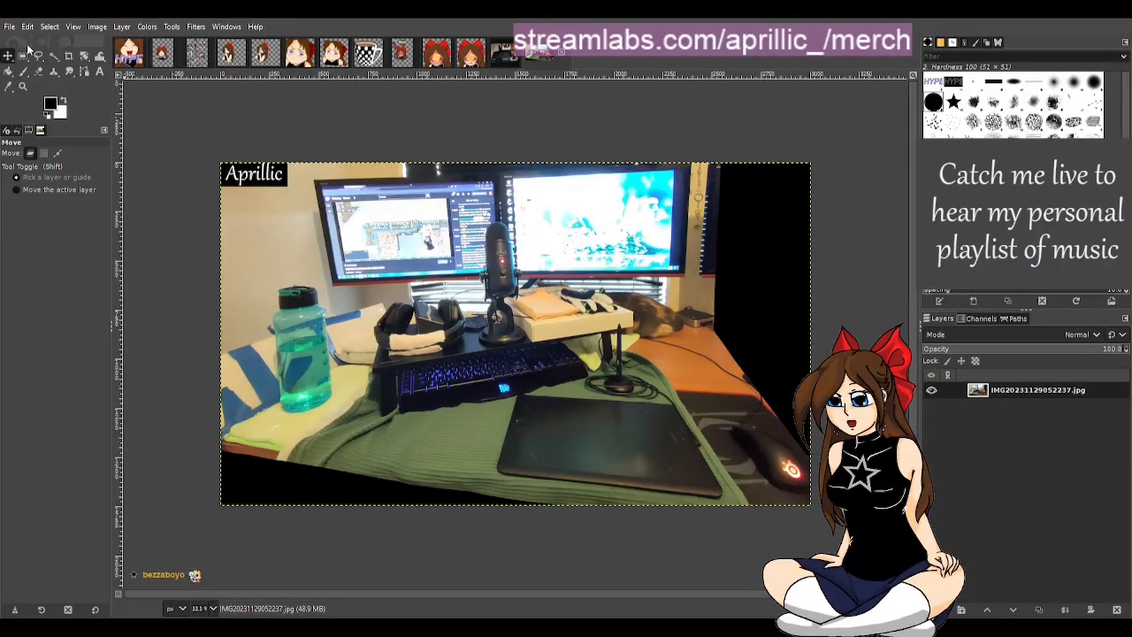
Cut the microphone out of the desk photo with a freehand selection, paste it over the headphones and anchor it.
key(f)
mouse_move(499, 219)
mouse_down()
mouse_move(478, 281)
mouse_move(489, 342)
mouse_move(517, 314)
mouse_move(531, 232)
mouse_move(500, 219)
mouse_up()
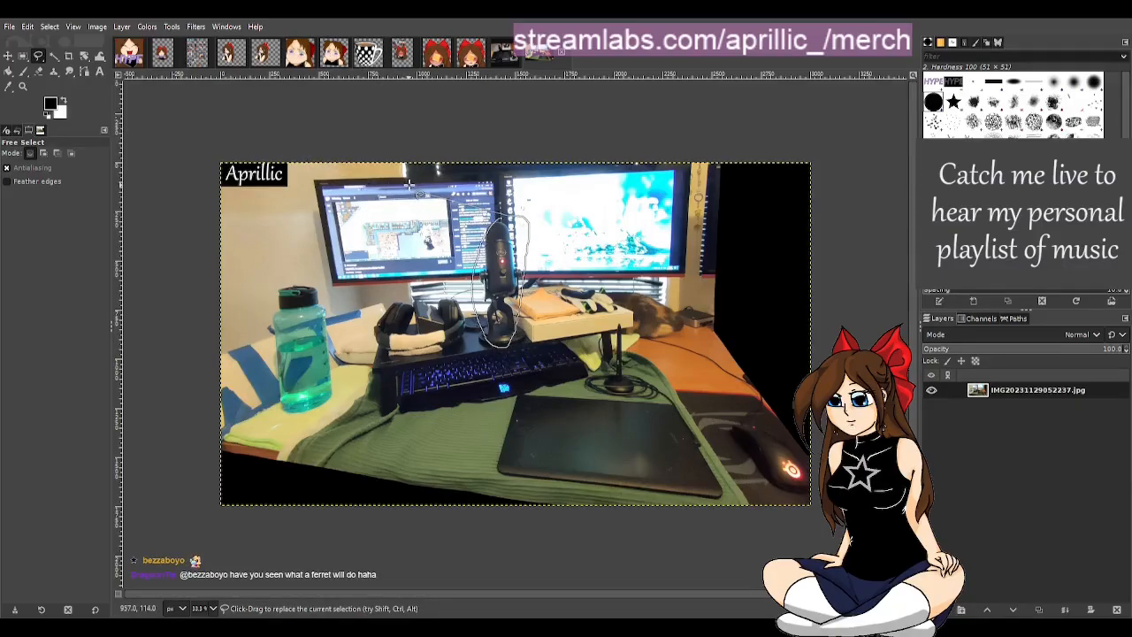
key(ctrl+x)
key(ctrl+z)
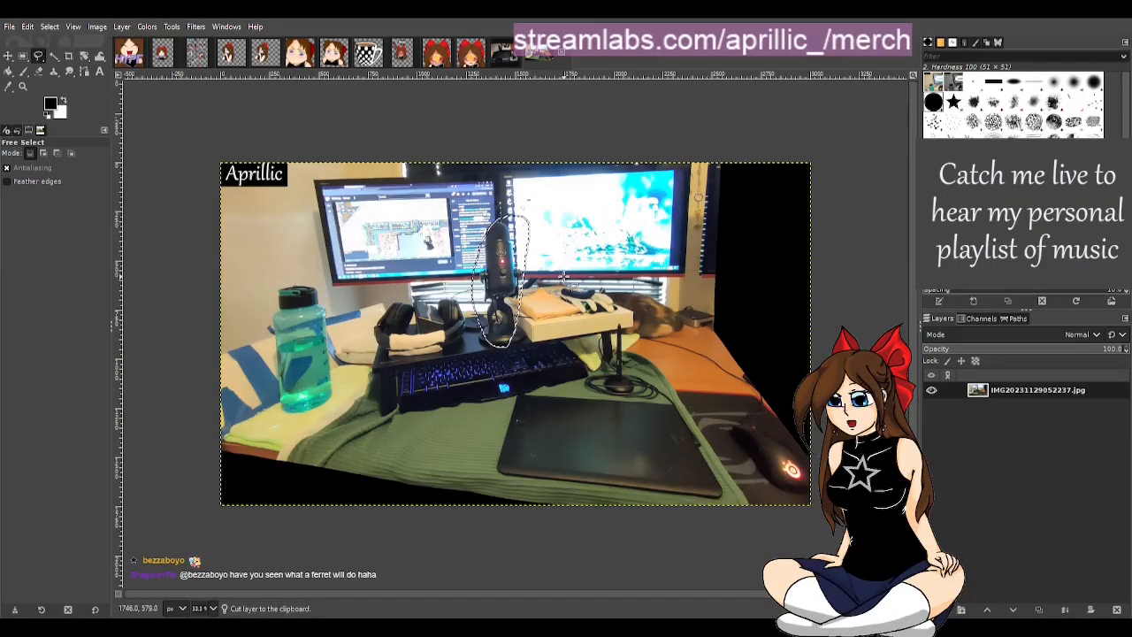
key(ctrl+x)
key(ctrl+v)
click(8, 56)
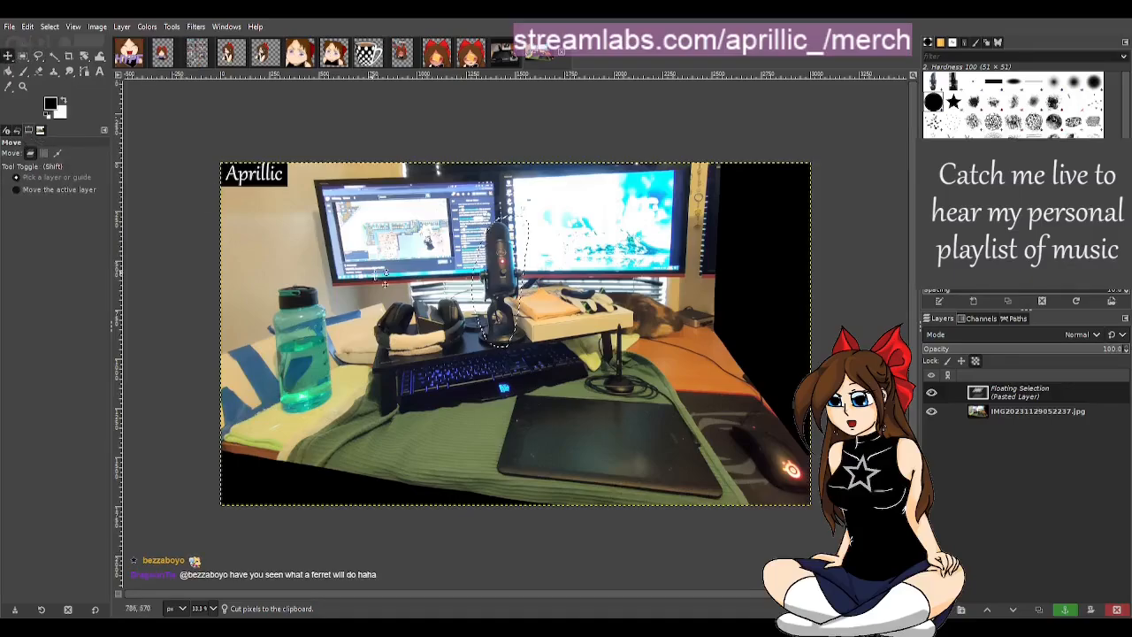
mouse_move(503, 273)
mouse_down()
mouse_move(467, 290)
mouse_move(382, 292)
mouse_move(391, 299)
mouse_up()
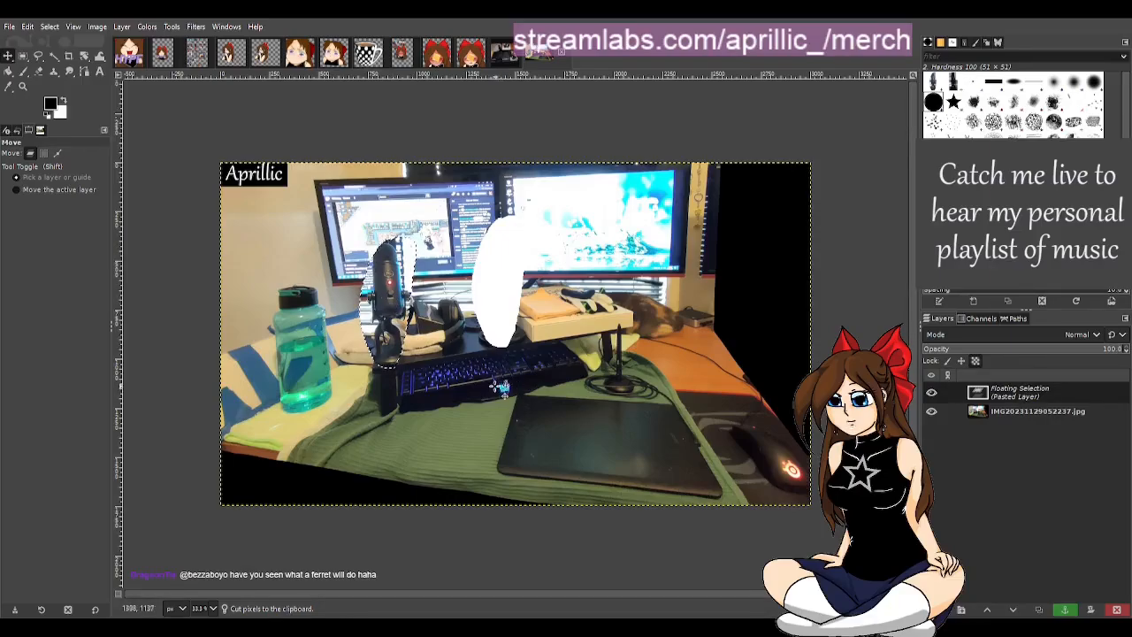
click(24, 71)
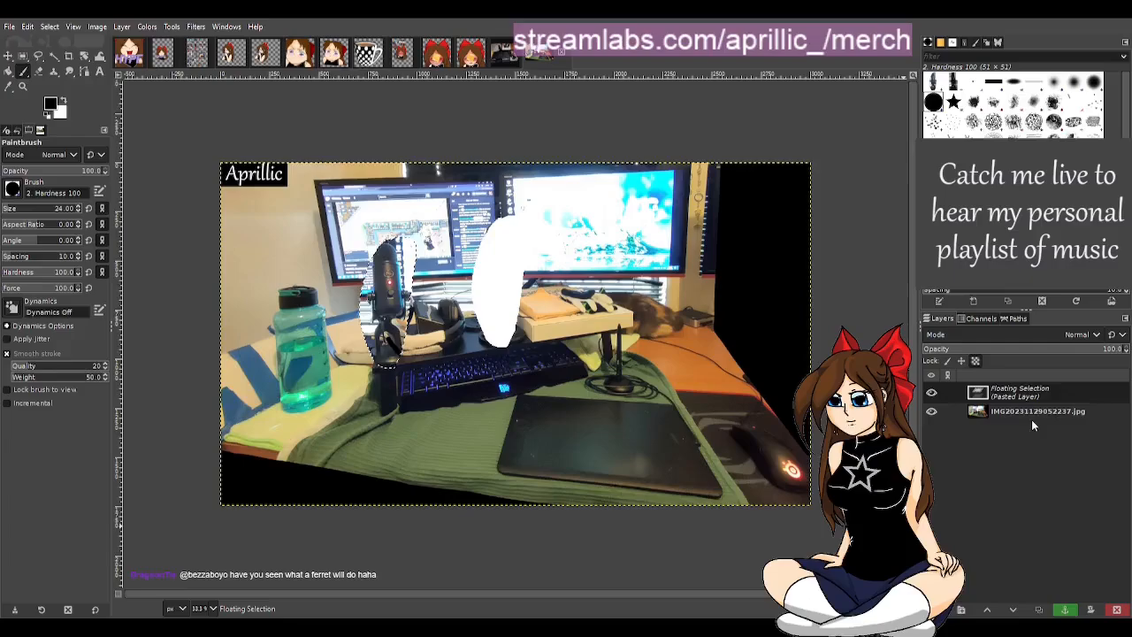
click(1065, 609)
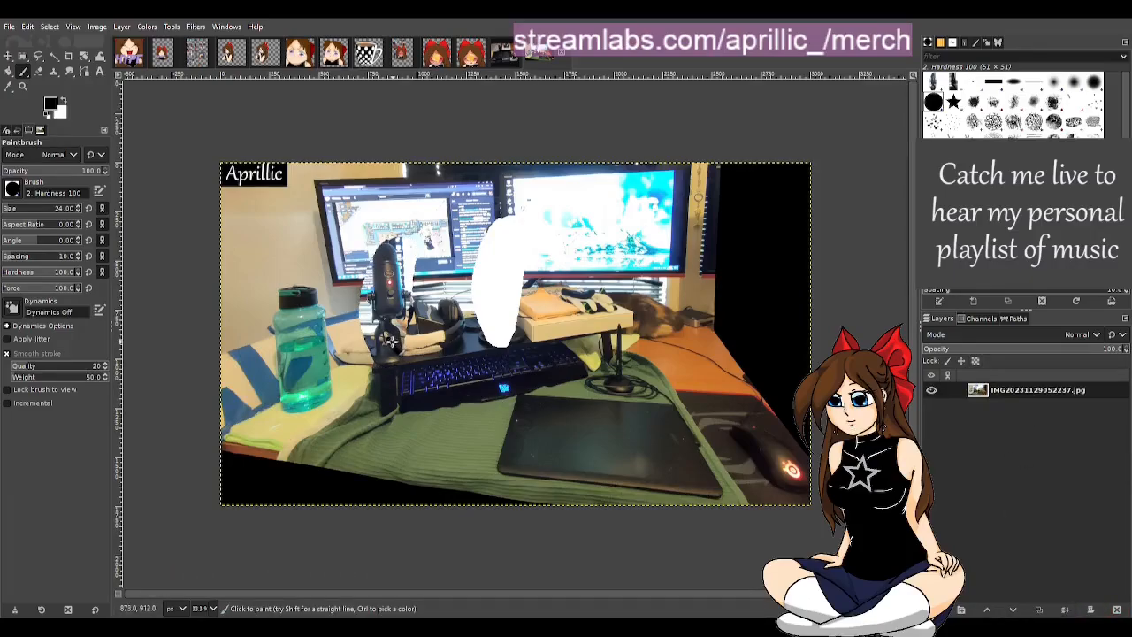
Paint loose black strokes over the keyboard and desk at brush size 24, and close the photo without saving.
drag(389, 341, 488, 440)
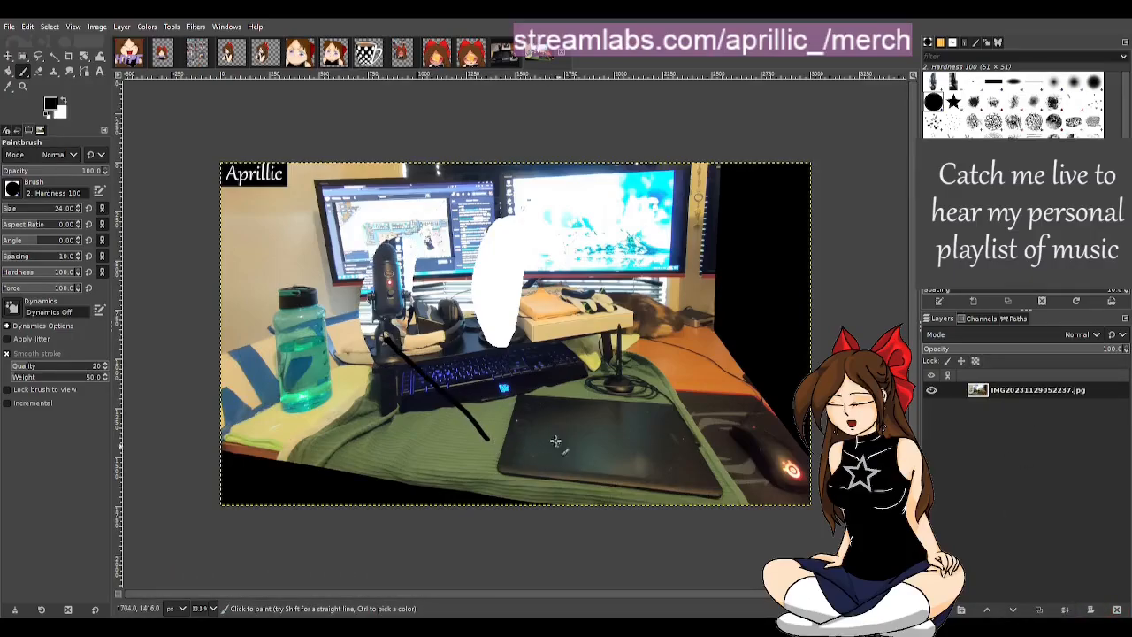
mouse_move(458, 400)
mouse_down()
mouse_move(483, 379)
mouse_move(521, 471)
mouse_move(524, 498)
mouse_up()
mouse_move(450, 489)
mouse_down()
mouse_move(454, 405)
mouse_move(511, 449)
mouse_move(491, 287)
mouse_move(500, 495)
mouse_up()
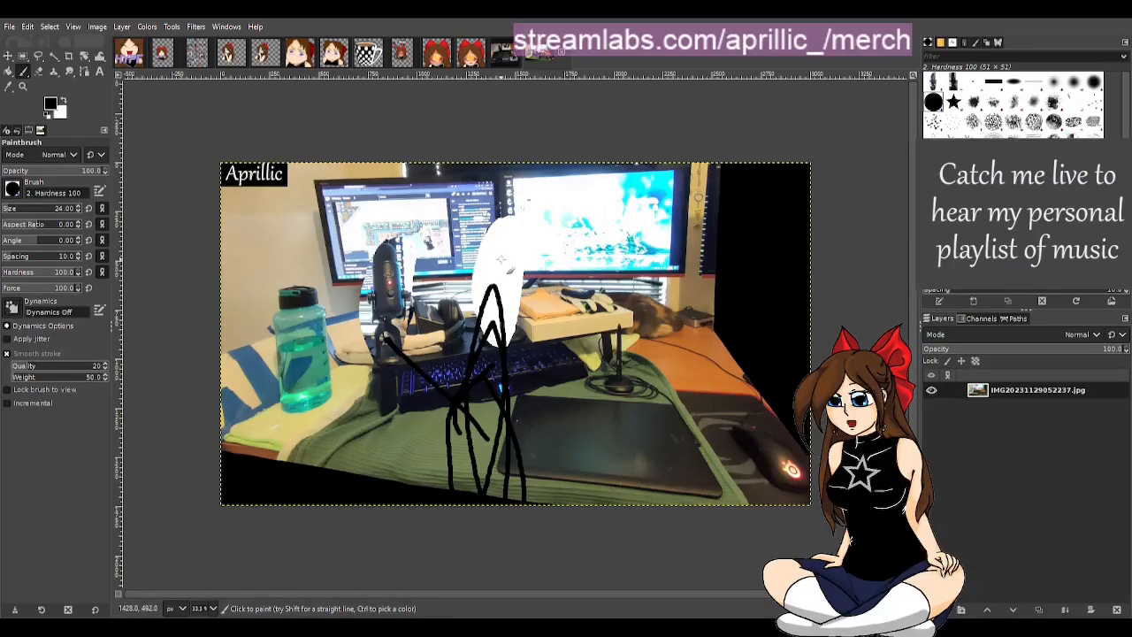
mouse_move(500, 261)
mouse_down()
mouse_move(428, 274)
mouse_move(410, 293)
mouse_move(400, 360)
mouse_move(452, 480)
mouse_move(456, 319)
mouse_move(510, 277)
mouse_move(484, 261)
mouse_move(453, 267)
mouse_up()
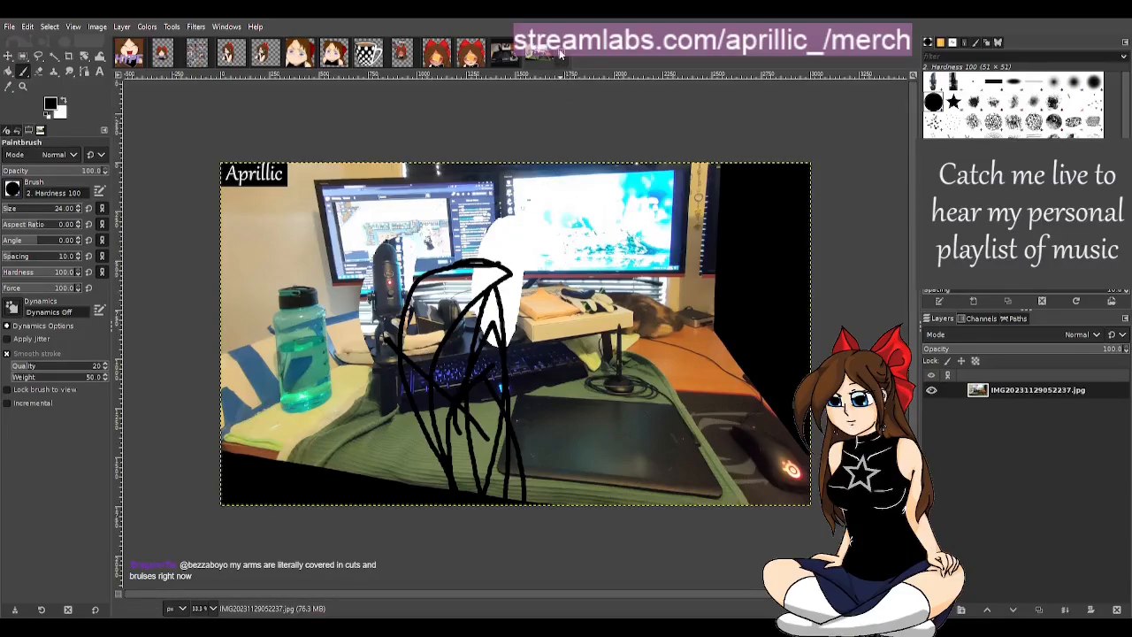
click(588, 381)
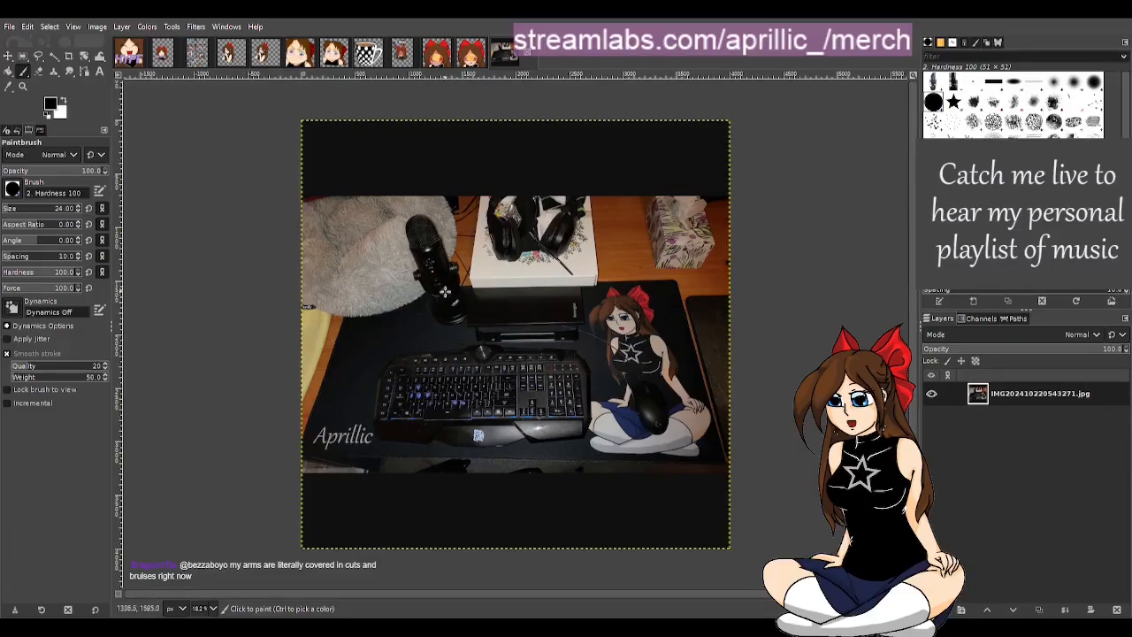
Cut out the microphone in the mousepad photo with a freehand selection, paste it over the white box and anchor it.
key(f)
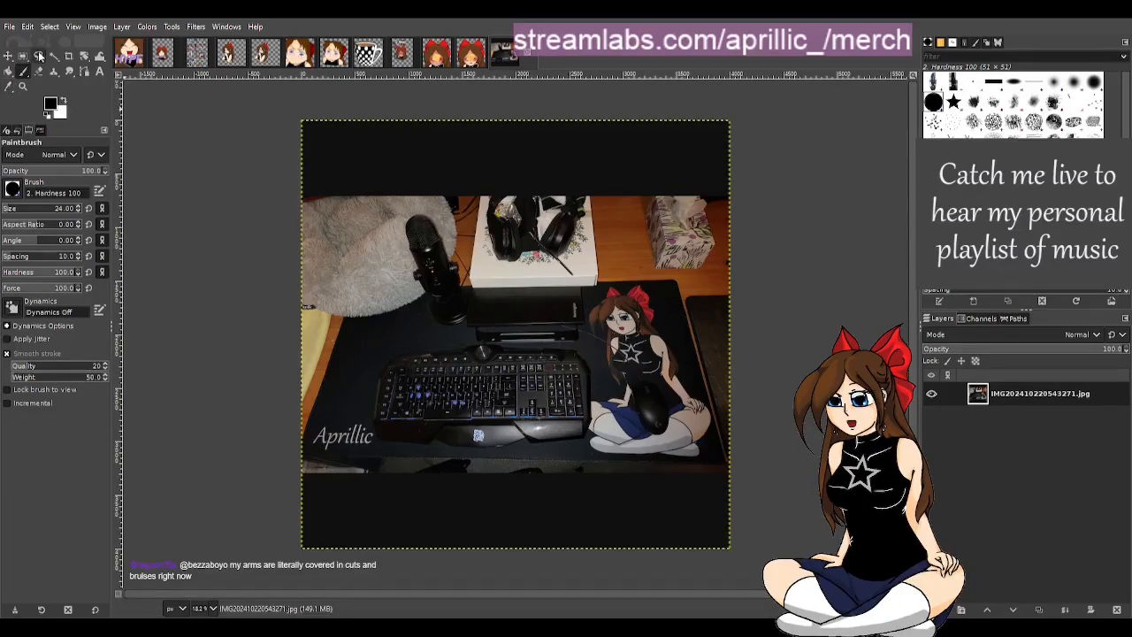
mouse_move(469, 328)
mouse_down()
mouse_move(468, 289)
mouse_move(441, 239)
mouse_move(408, 209)
mouse_move(405, 275)
mouse_move(432, 323)
mouse_move(461, 329)
mouse_up()
key(Return)
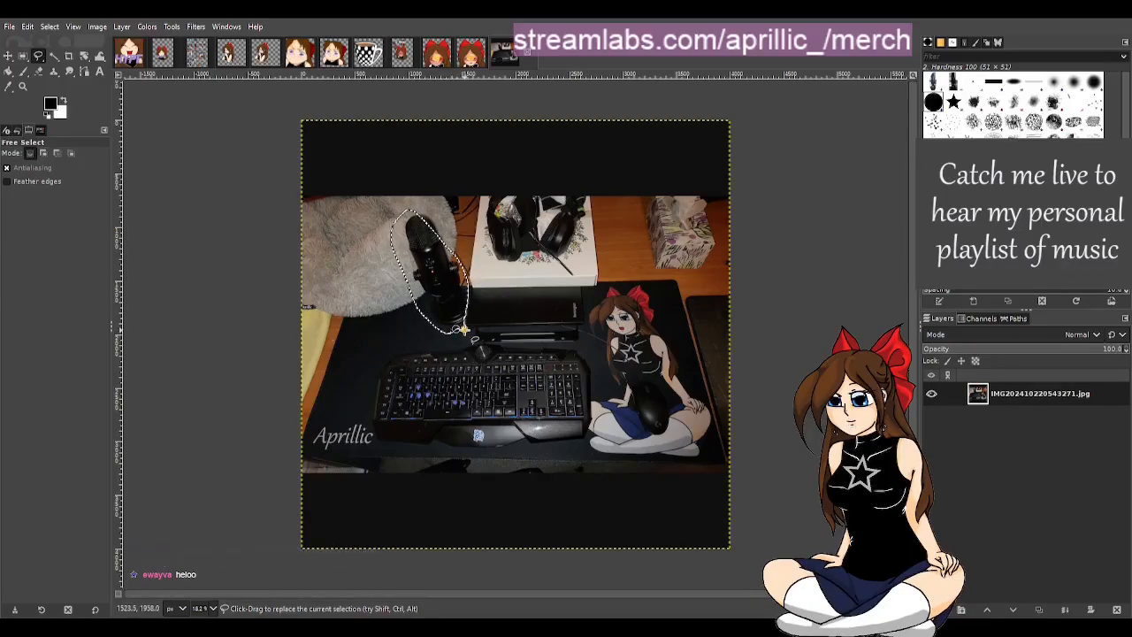
key(ctrl+x)
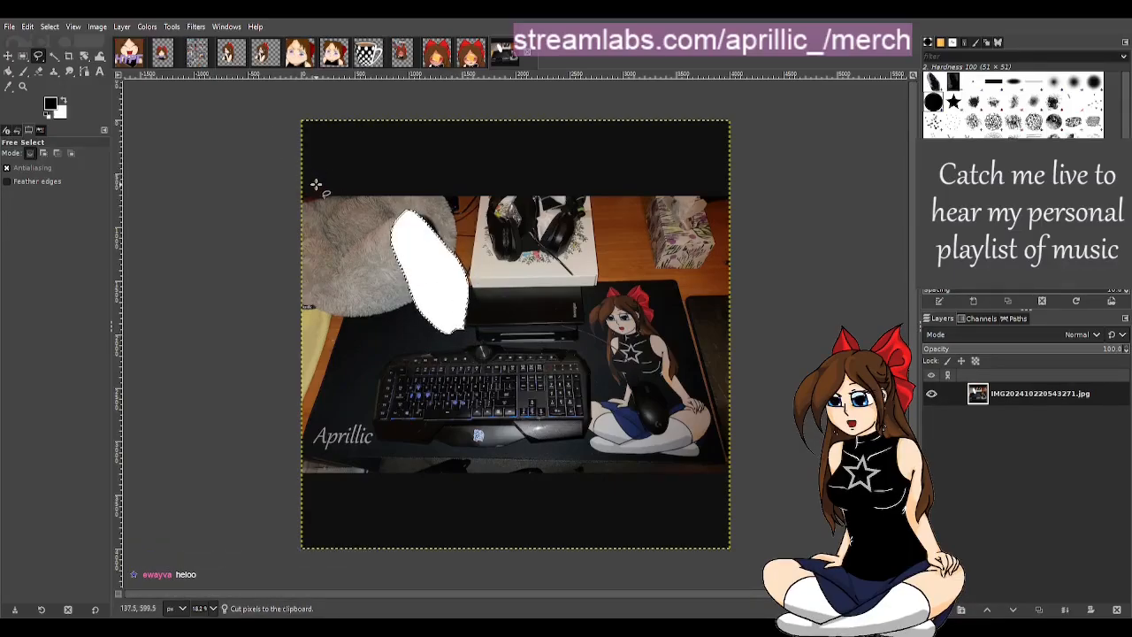
key(ctrl+v)
key(m)
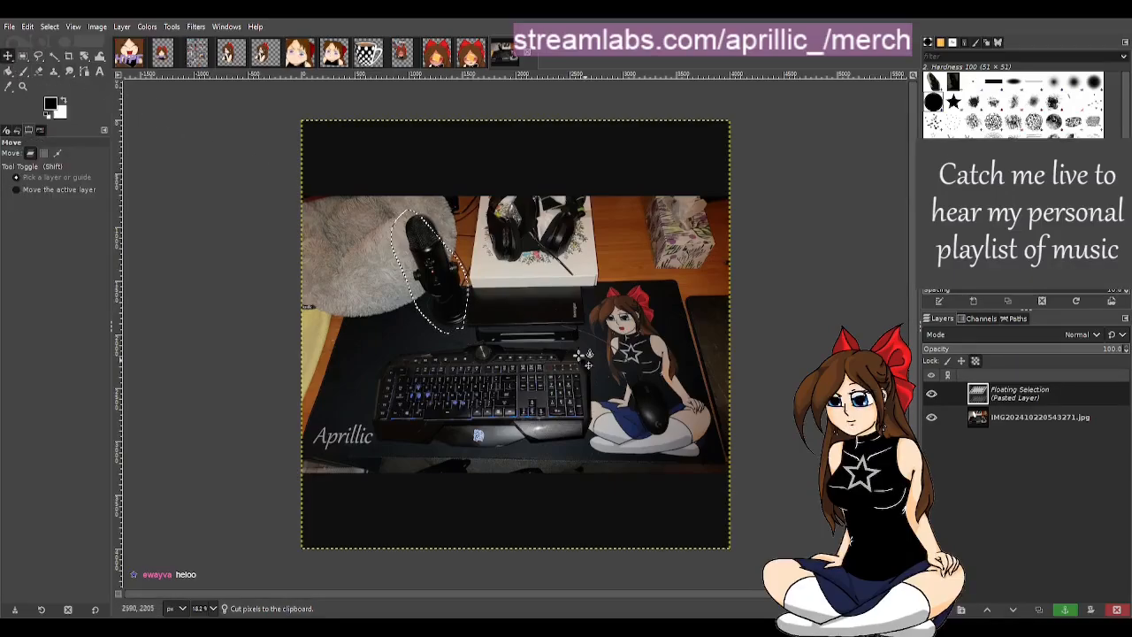
drag(457, 296, 509, 276)
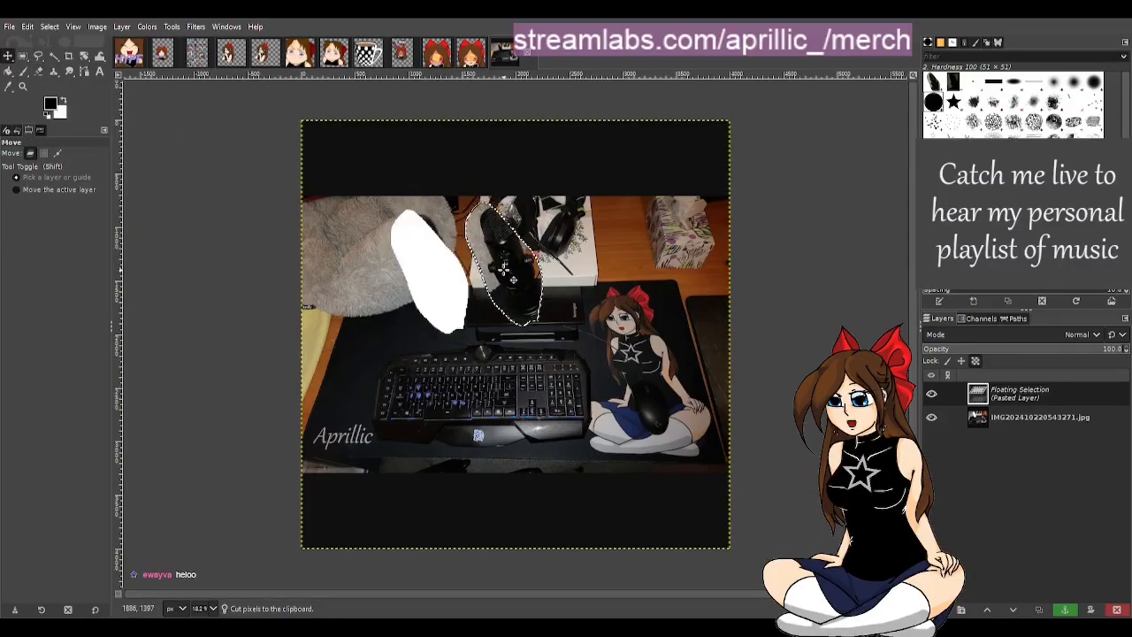
click(1065, 609)
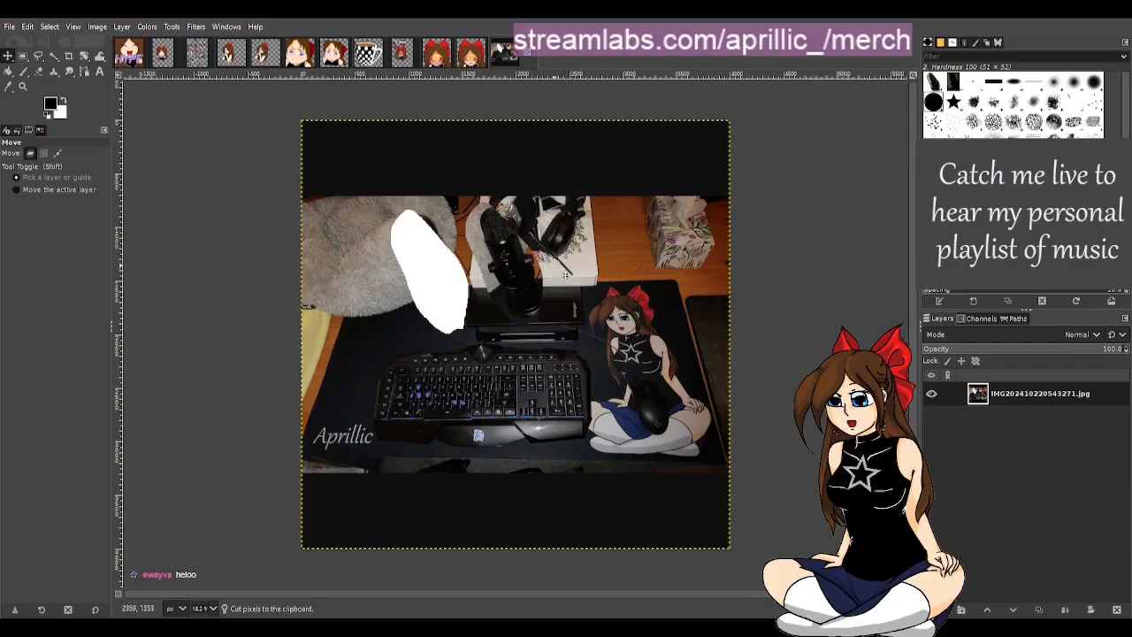
Cut out the microphone and headphones area together, move the pasted piece down over the keyboard, and close the photo without saving.
click(38, 54)
mouse_move(478, 185)
mouse_down()
mouse_move(474, 340)
mouse_move(555, 345)
mouse_move(597, 325)
mouse_move(605, 226)
mouse_move(594, 173)
mouse_move(482, 184)
mouse_up()
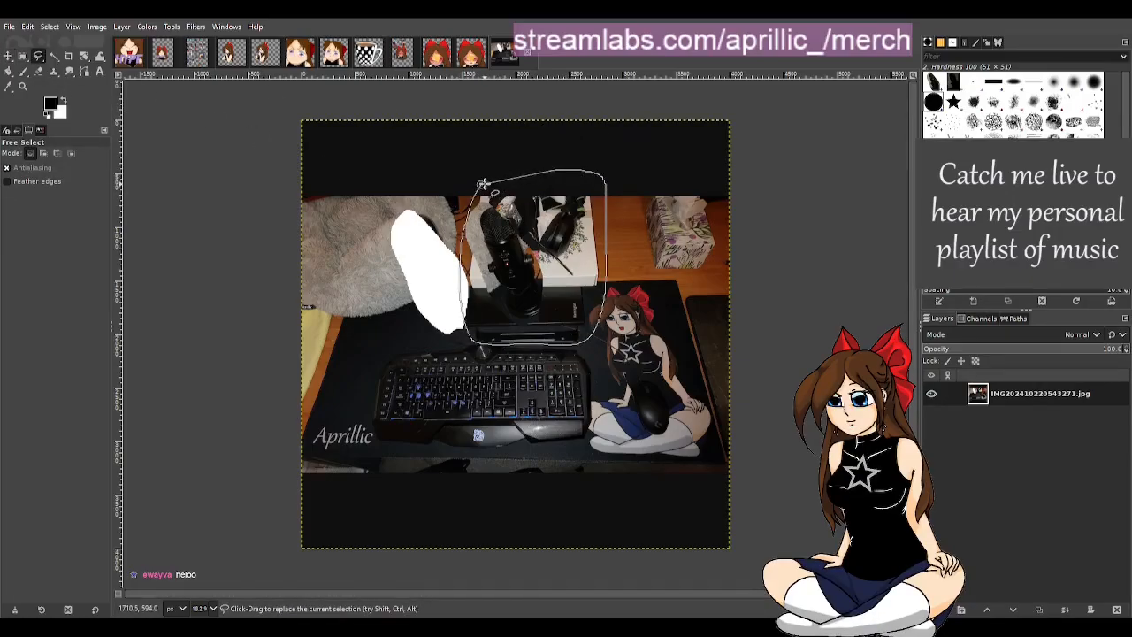
key(Return)
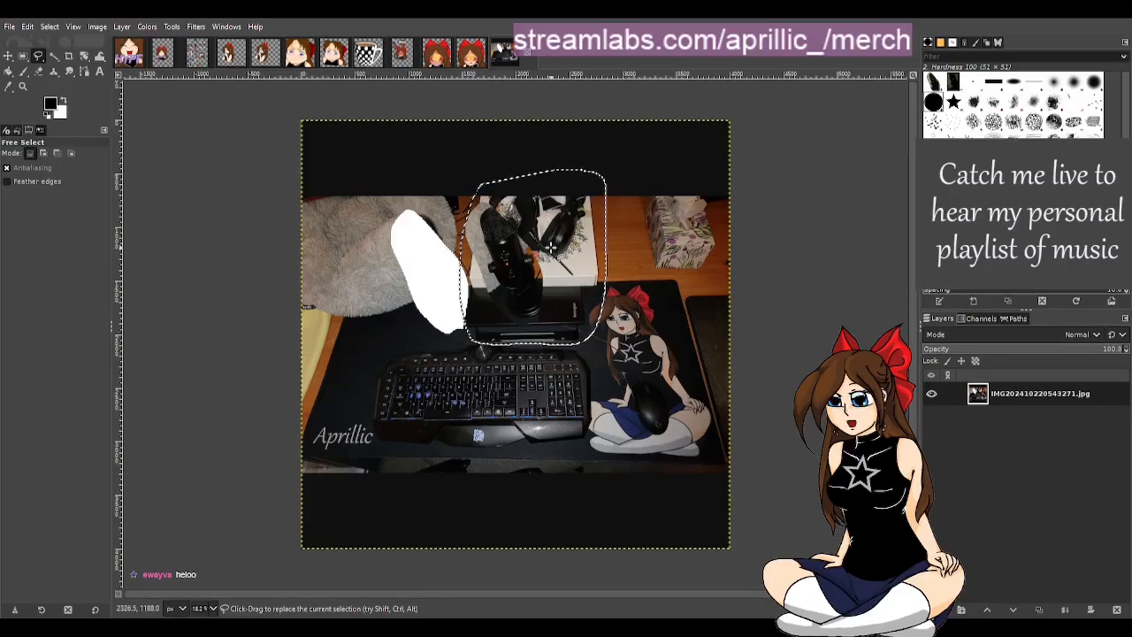
key(ctrl+x)
key(ctrl+v)
click(8, 55)
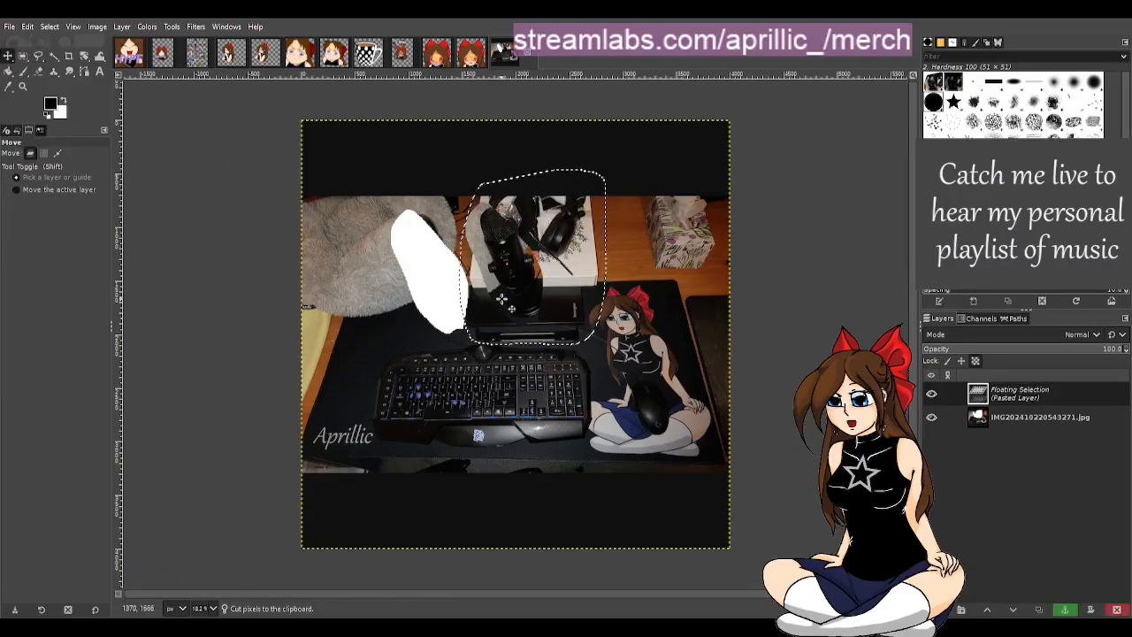
drag(525, 292, 512, 396)
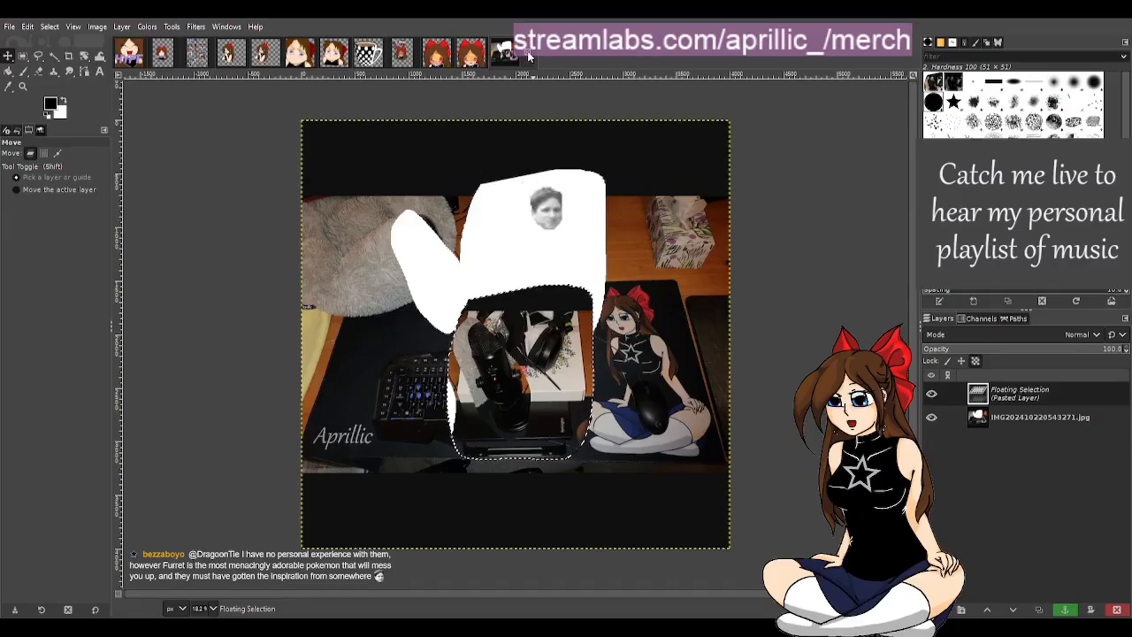
click(528, 53)
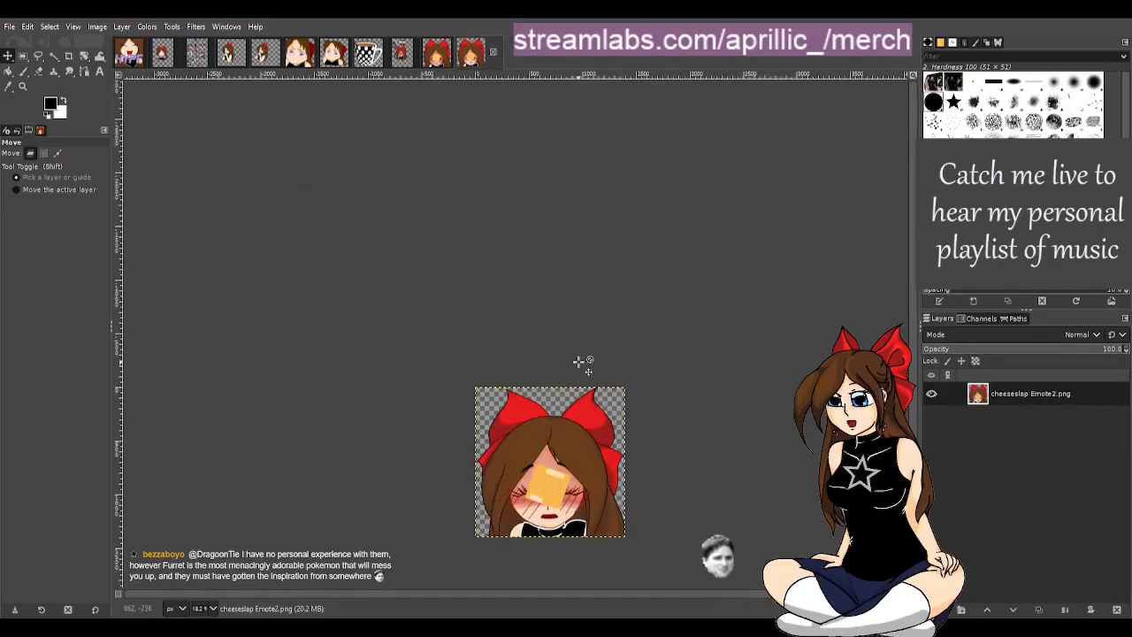
Check the chibi drawing, view the desk photos, close the one showing the monitors, and examine the mousepad's lettering up close.
click(162, 60)
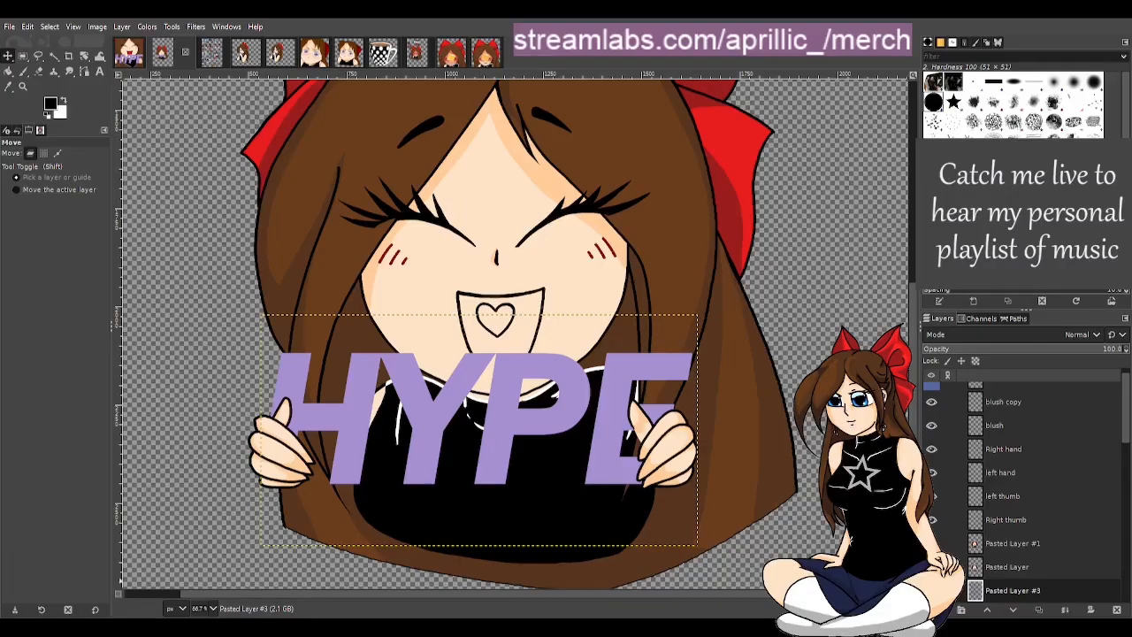
key(ctrl+Page_Up)
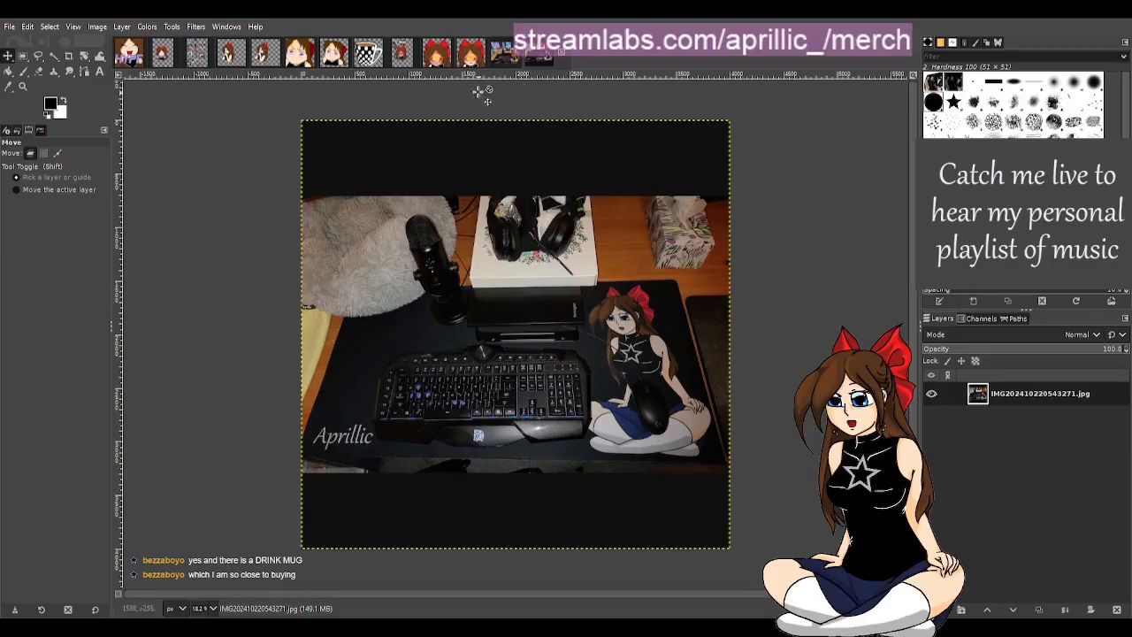
click(499, 58)
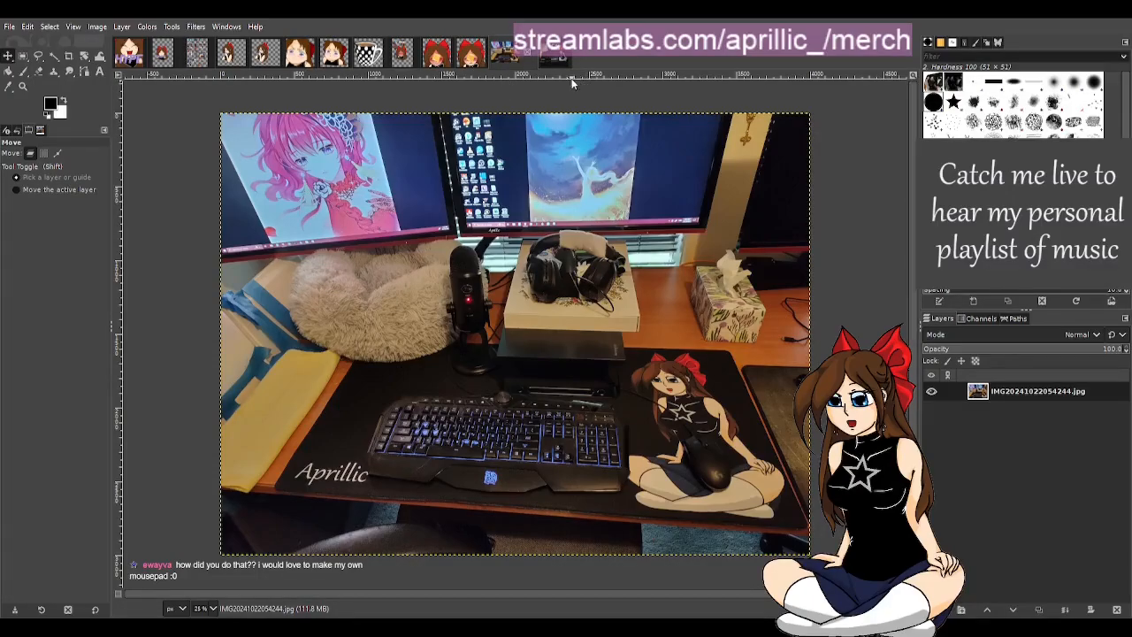
click(526, 56)
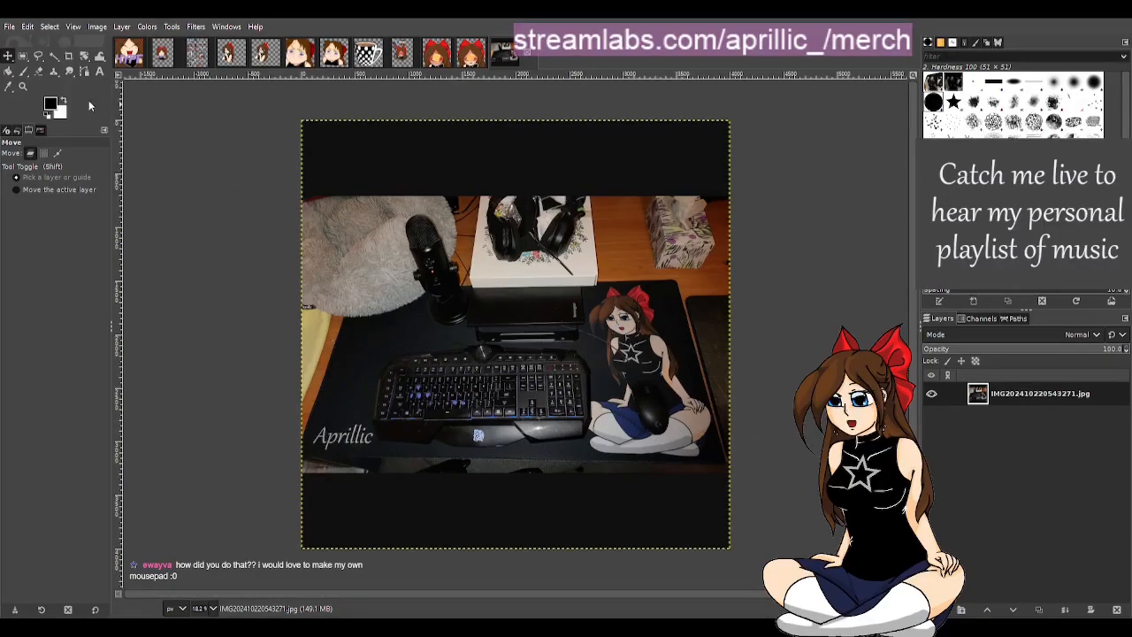
scroll(336, 493, up, 5)
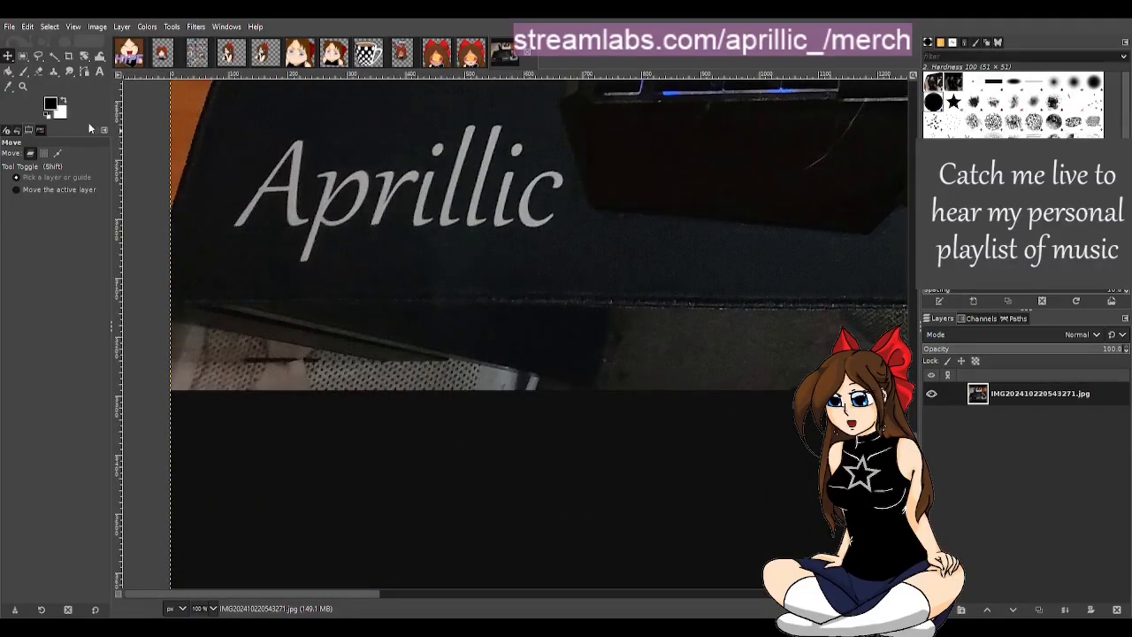
Examine the mousepad photo closely, from the lettering and keyboard to the printed character's shirt and face.
drag(420, 180, 412, 367)
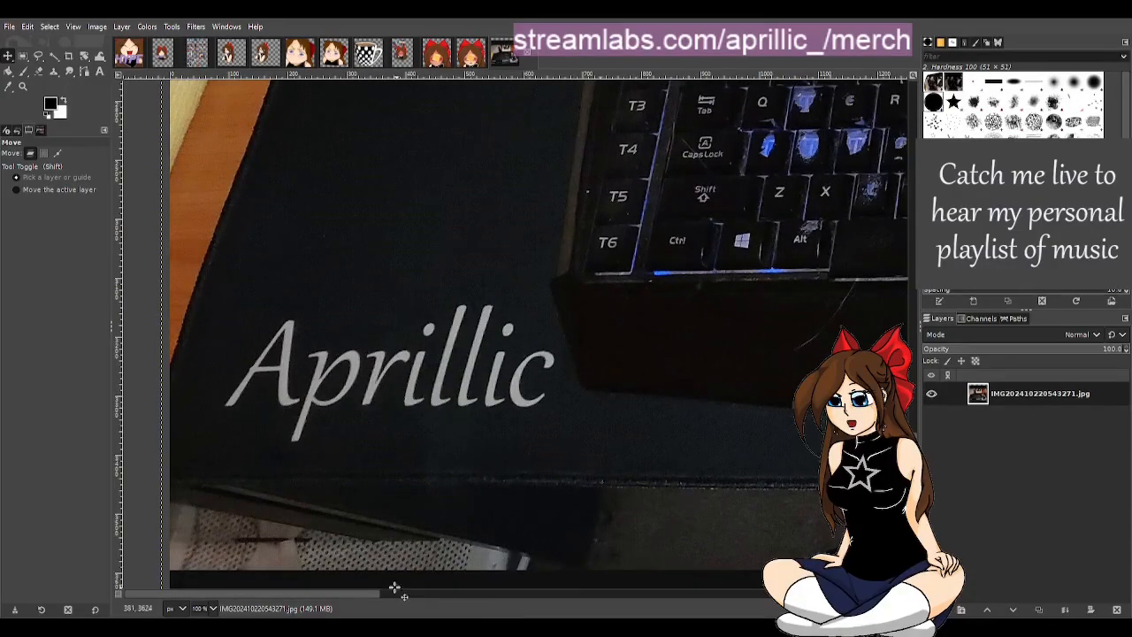
drag(365, 599, 394, 600)
scroll(534, 467, up, 3)
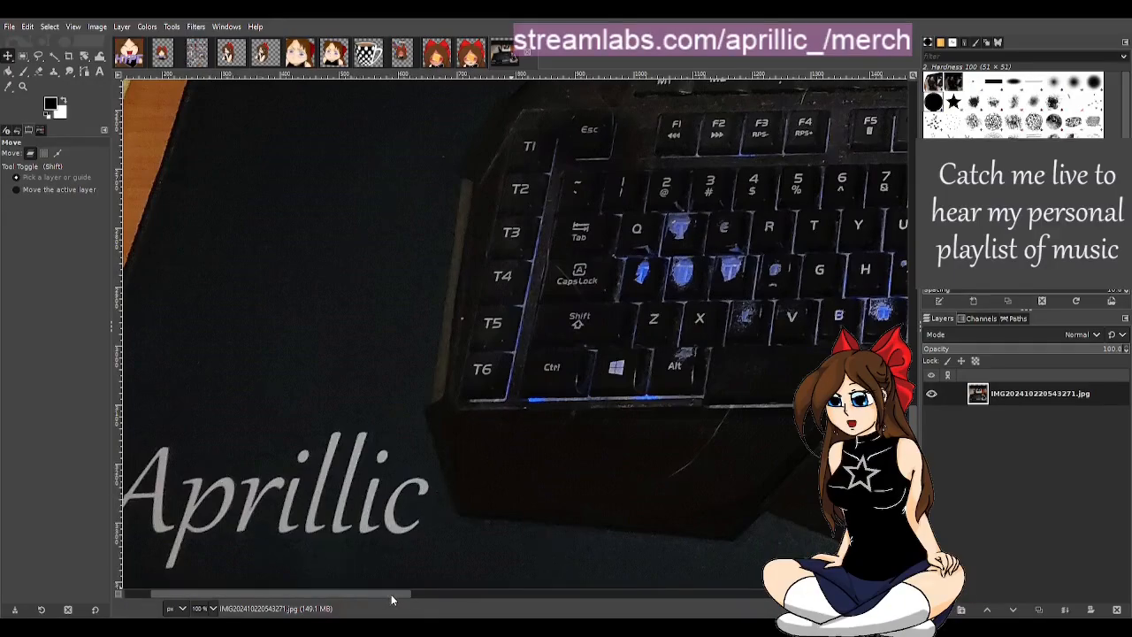
drag(394, 594, 884, 595)
scroll(623, 389, up, 4)
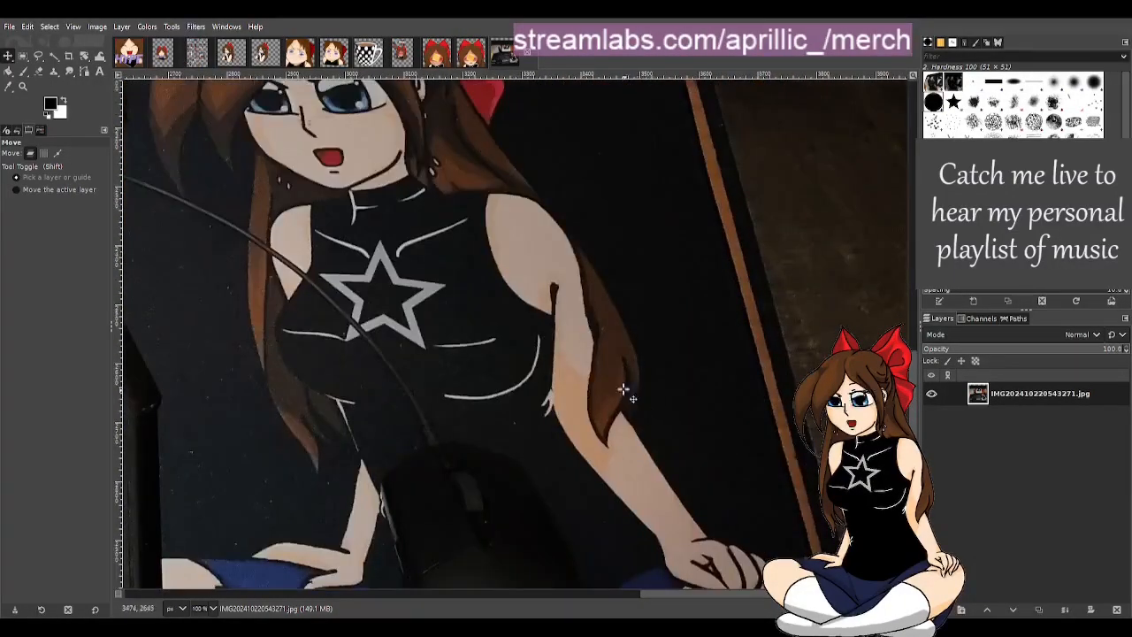
scroll(623, 389, up, 4)
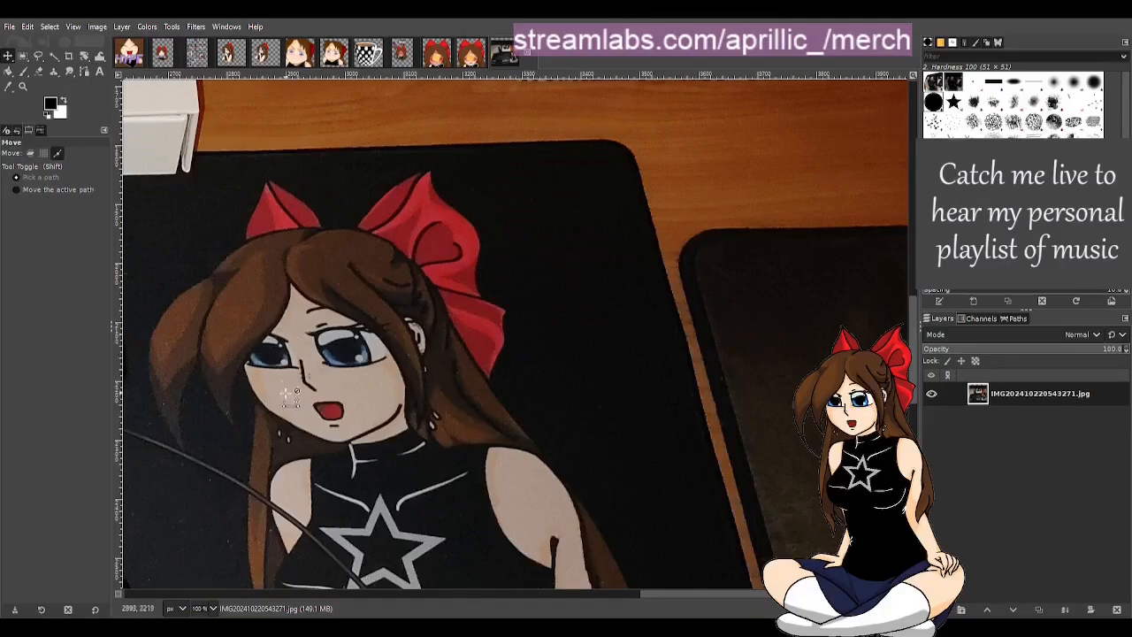
scroll(292, 395, up, 1)
scroll(278, 362, up, 1)
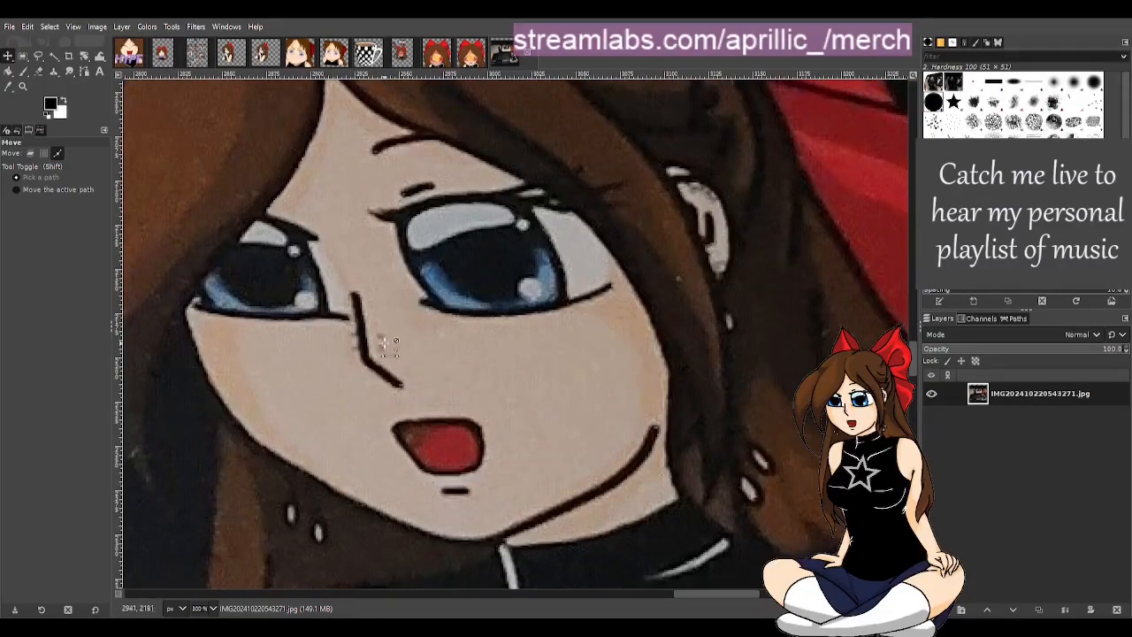
View the whole desk in the mousepad photo, and examine the printed character's eye and hair up close again.
scroll(416, 380, down, 2)
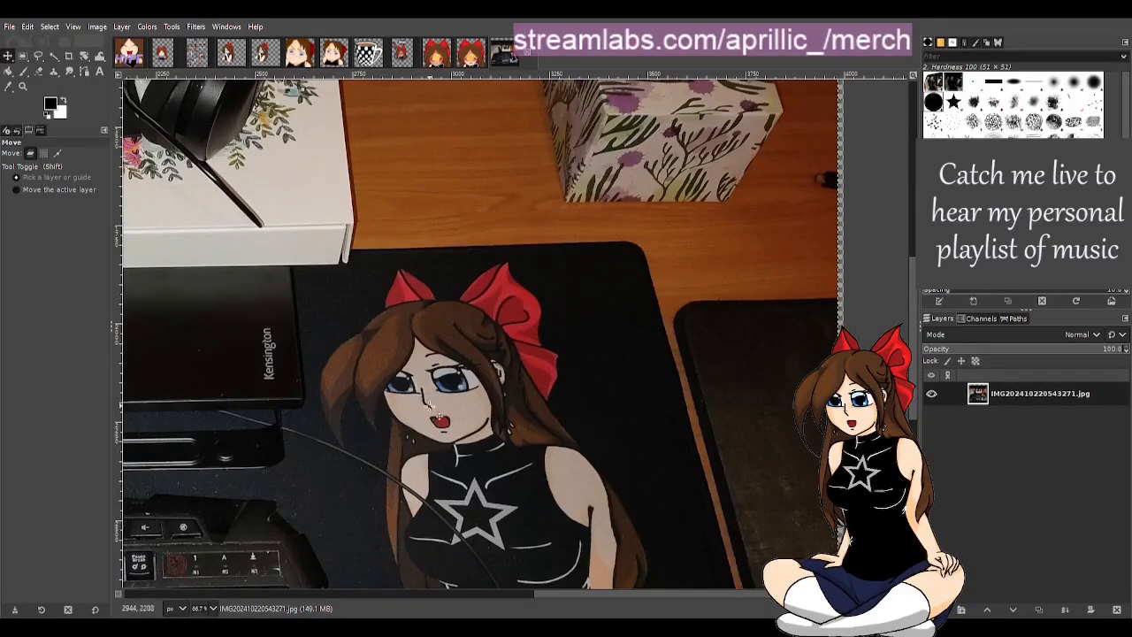
scroll(438, 417, down, 2)
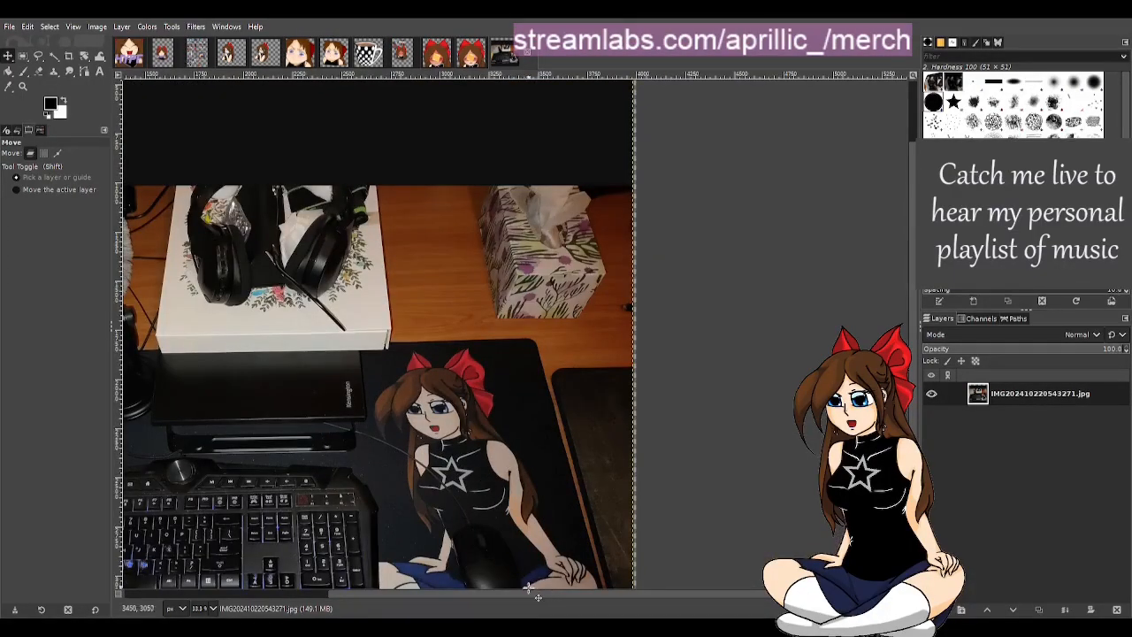
drag(519, 590, 320, 593)
scroll(587, 482, down, 3)
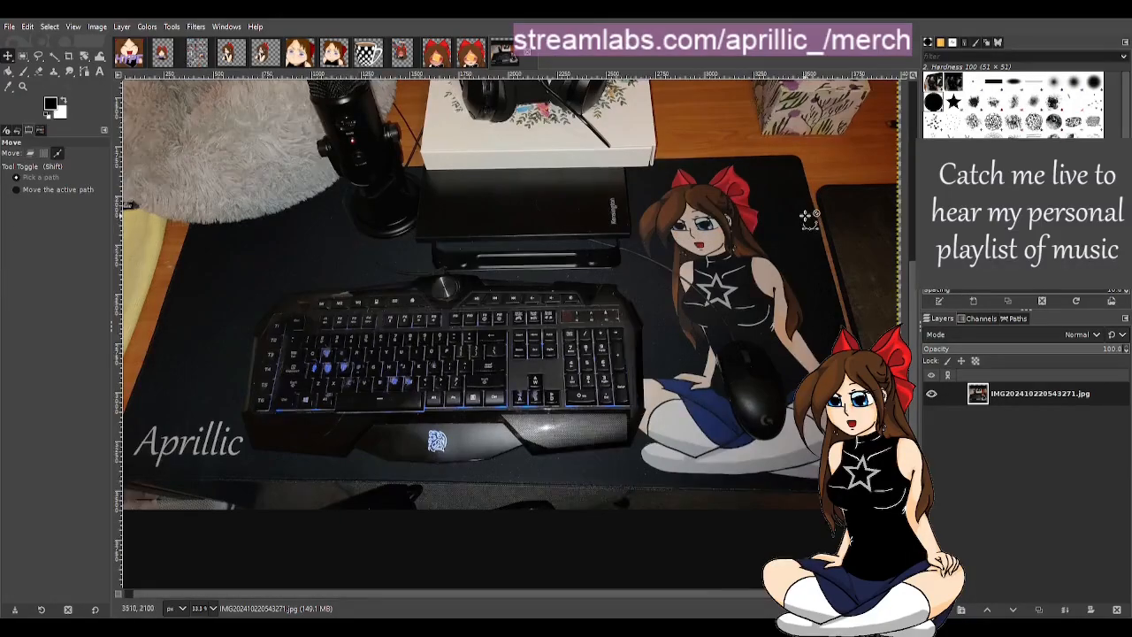
scroll(809, 219, up, 4)
scroll(462, 240, up, 2)
scroll(528, 208, up, 1)
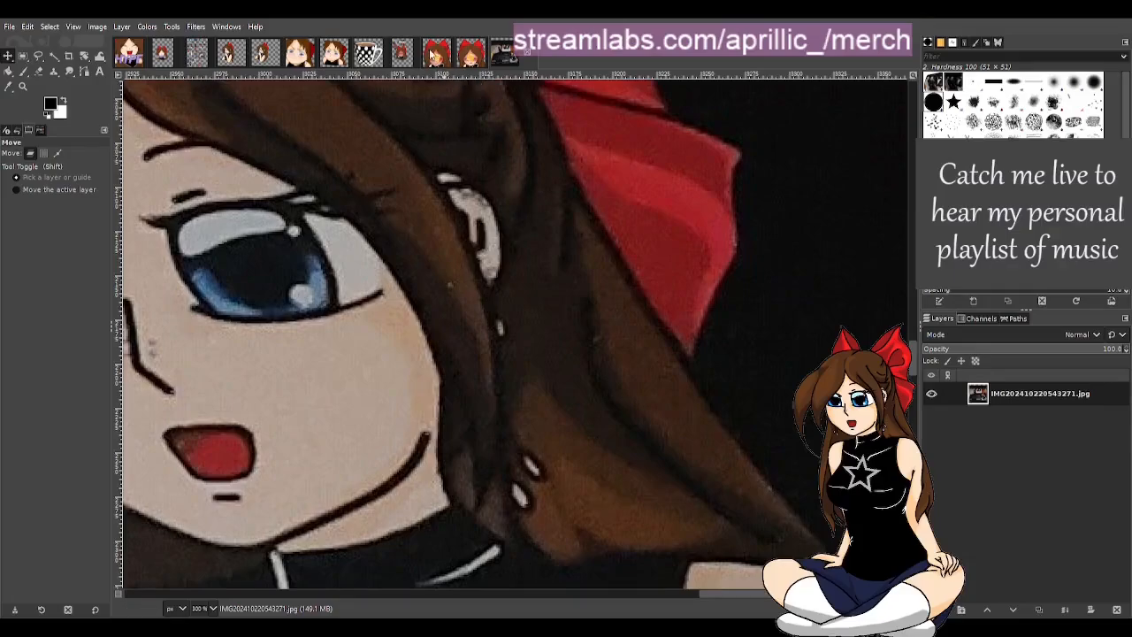
View the full mousepad photo once more, close it, and switch to the HYPE emote drawing.
ctrl+scroll(424, 177, down, 4)
ctrl+scroll(420, 183, down, 2)
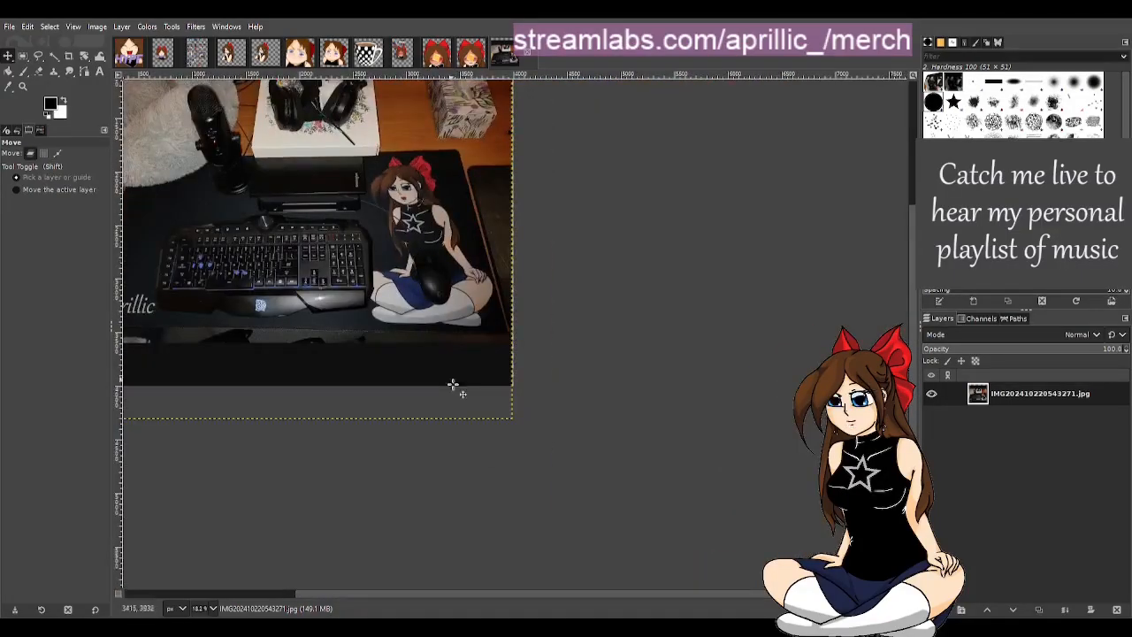
drag(555, 594, 446, 585)
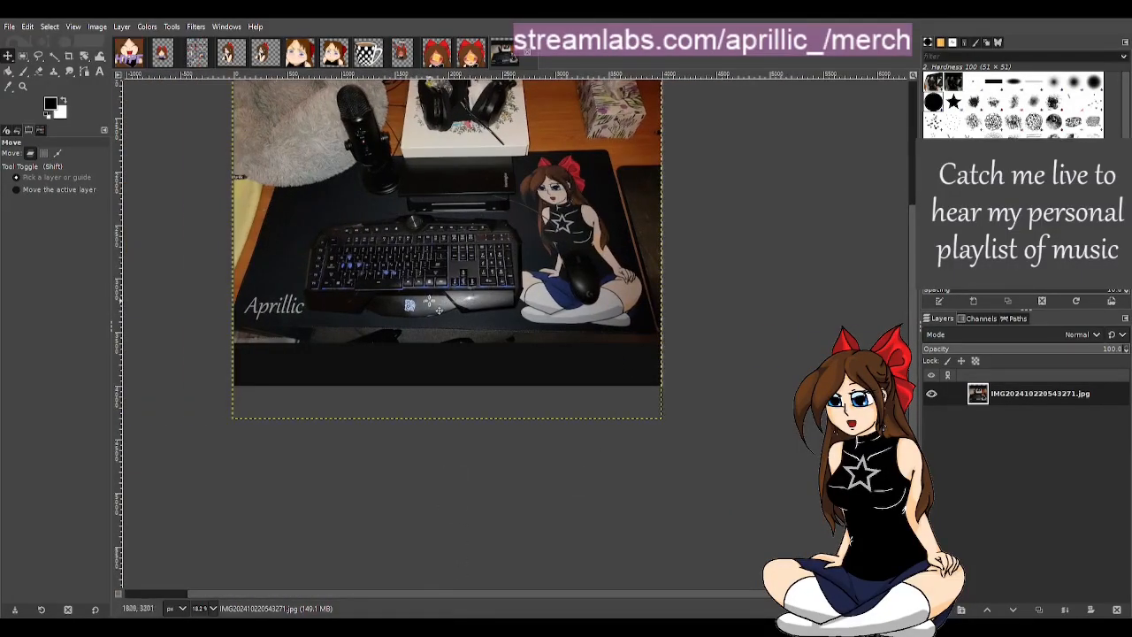
scroll(412, 352, up, 2)
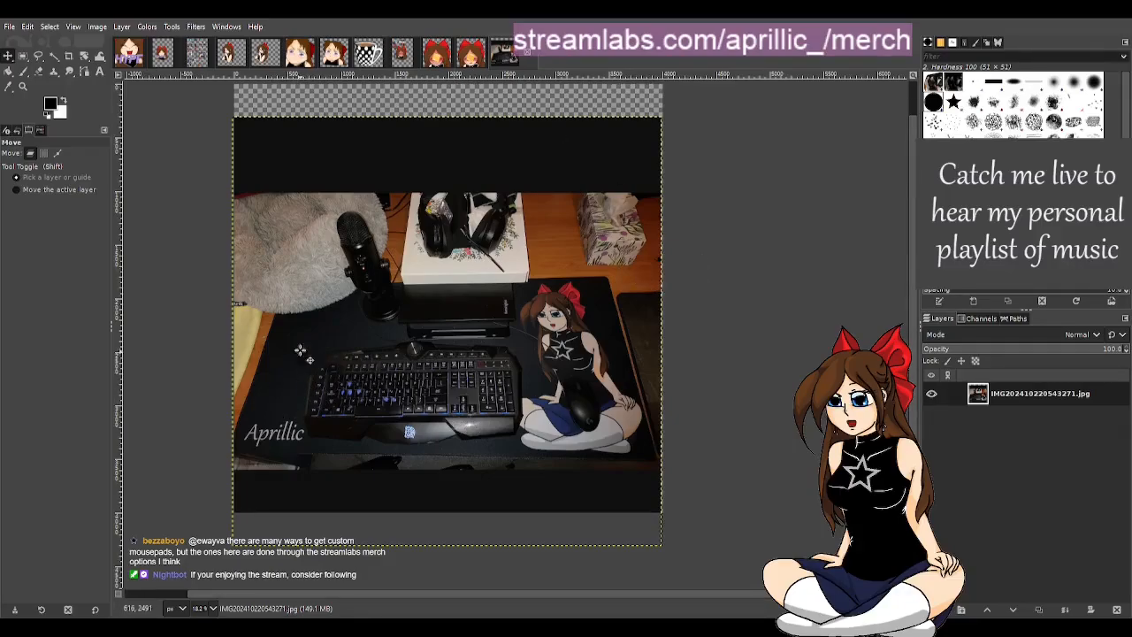
click(526, 55)
click(163, 59)
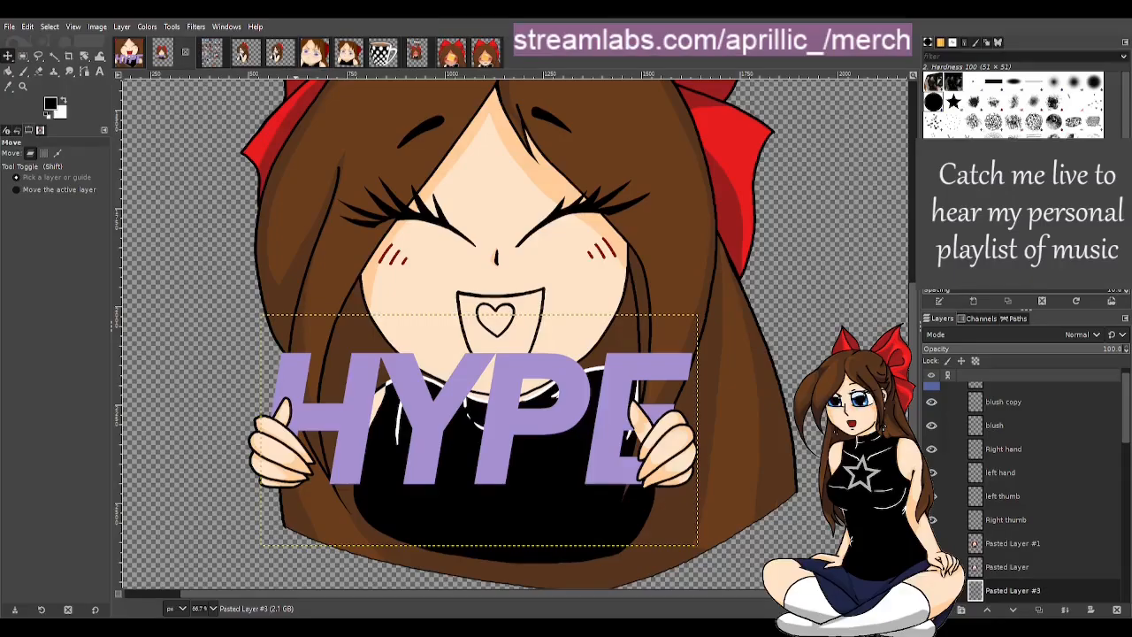
scroll(508, 329, down, 1)
scroll(507, 310, up, 1)
scroll(403, 348, up, 3)
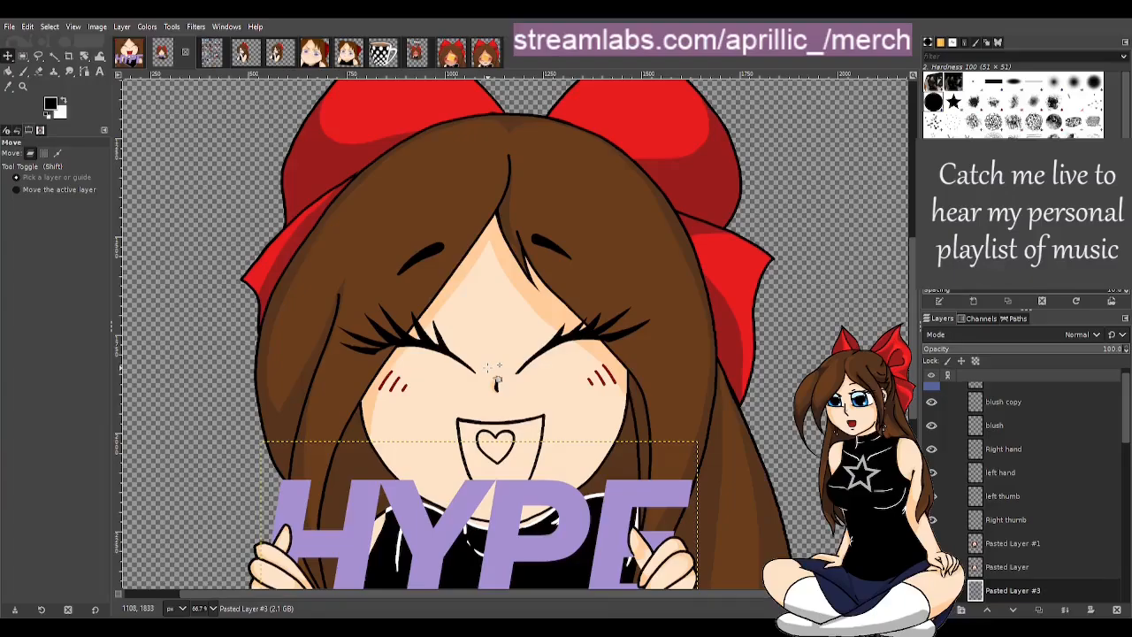
scroll(588, 380, down, 6)
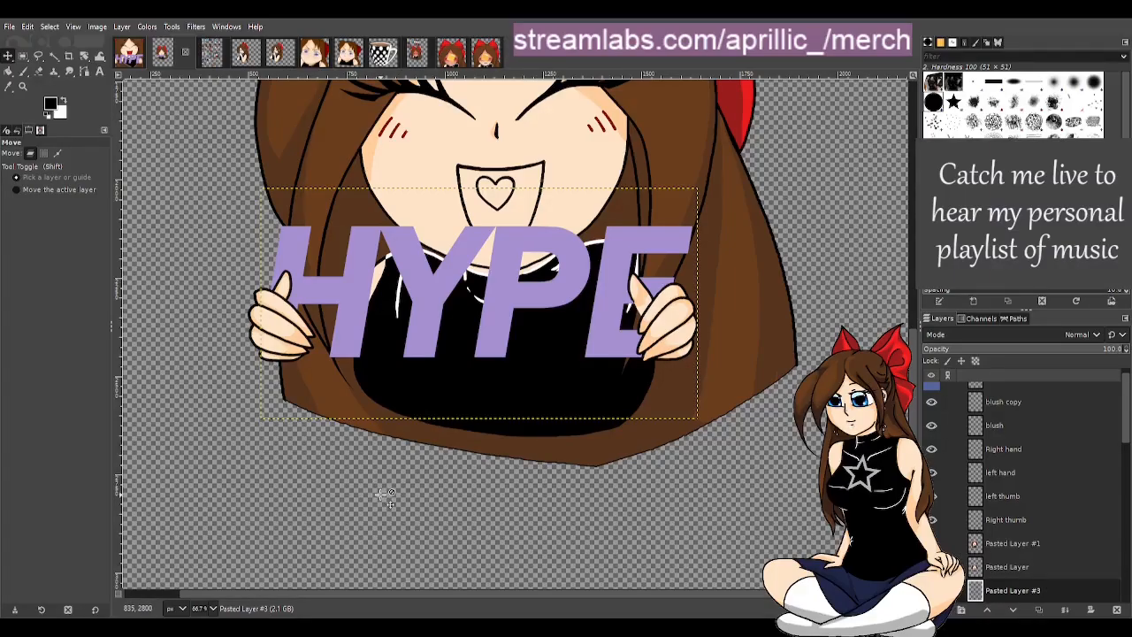
scroll(278, 475, down, 3)
scroll(398, 438, up, 8)
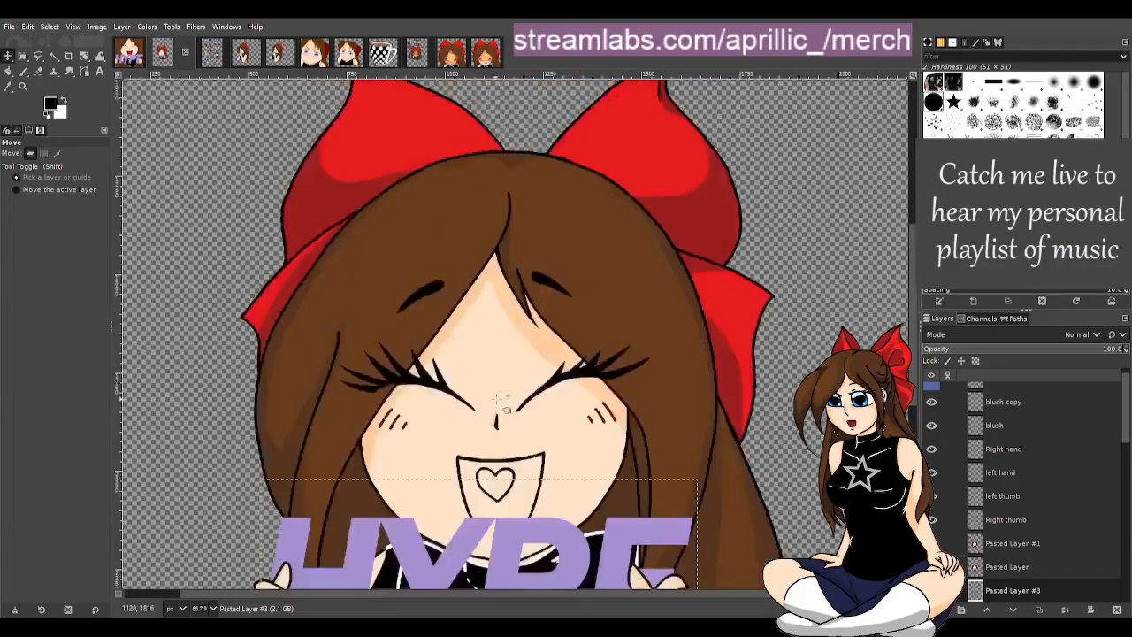
scroll(650, 355, down, 5)
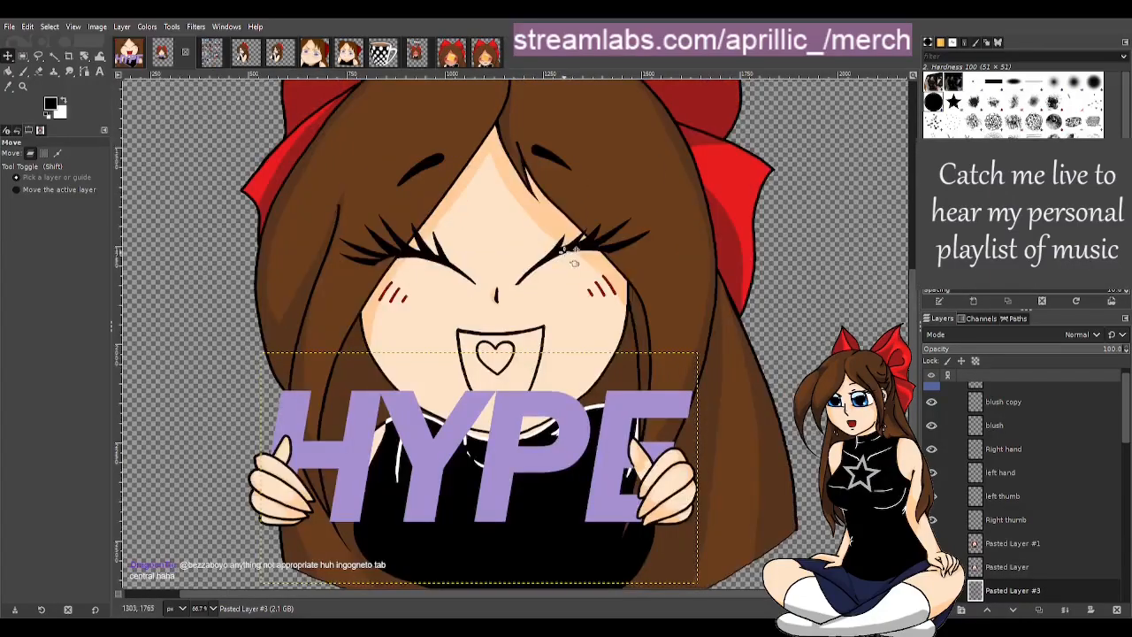
scroll(495, 248, up, 3)
scroll(469, 394, down, 3)
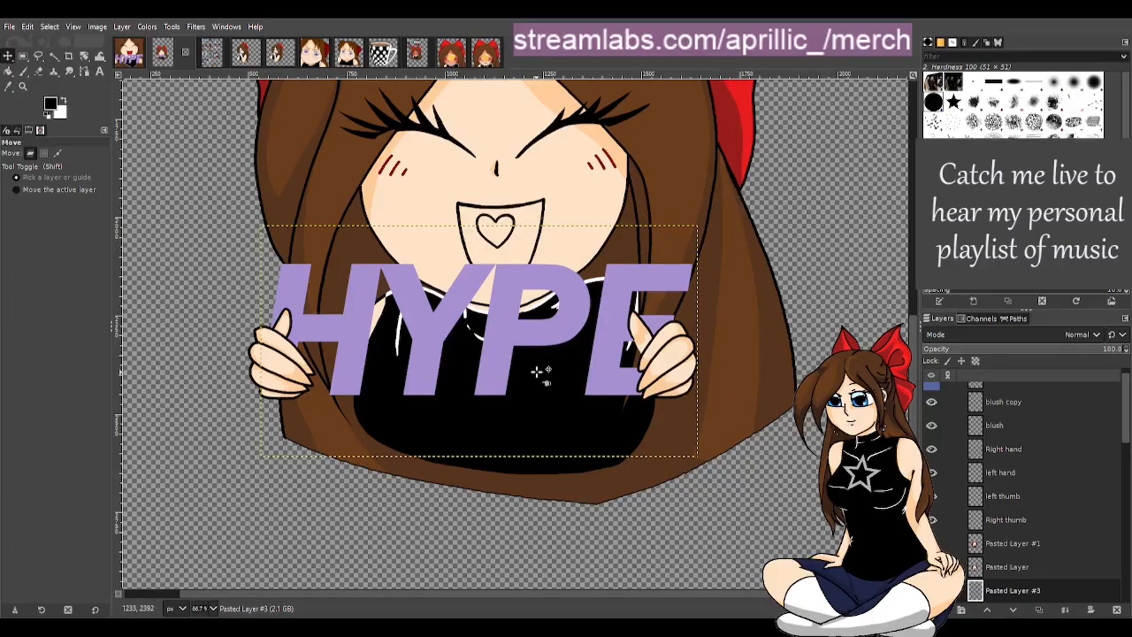
scroll(539, 371, up, 5)
scroll(538, 363, down, 5)
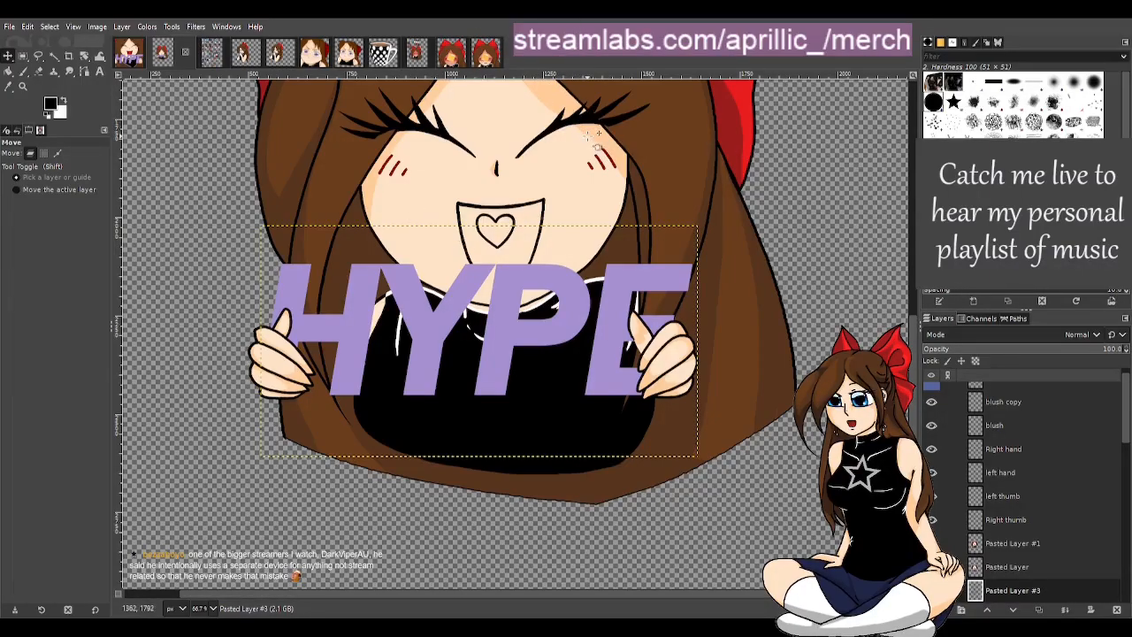
scroll(550, 365, up, 5)
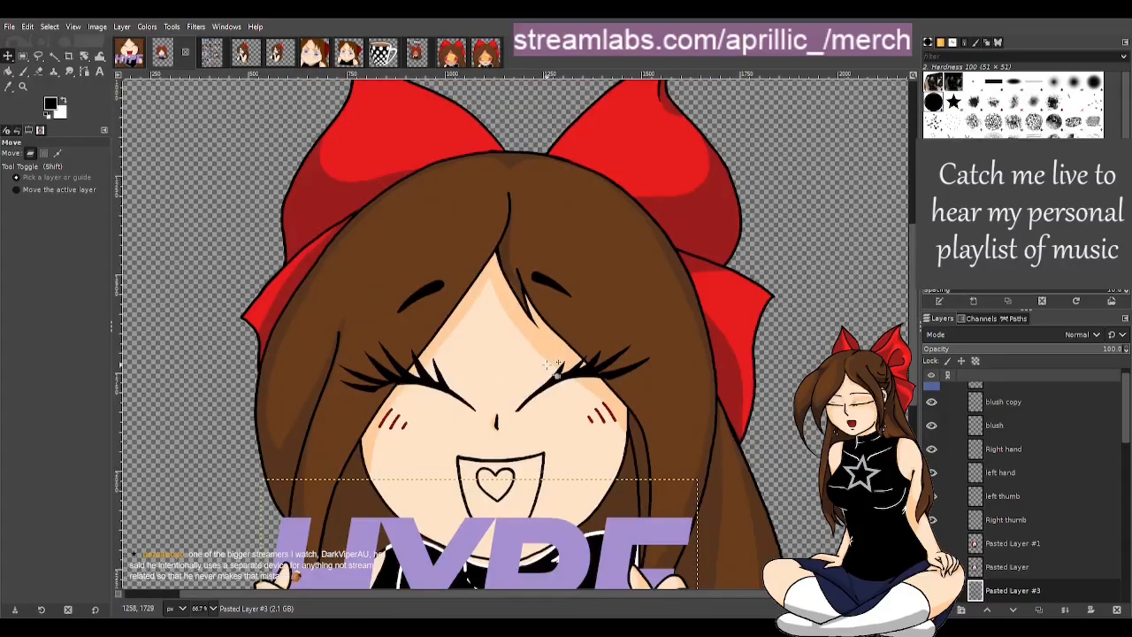
scroll(548, 365, down, 5)
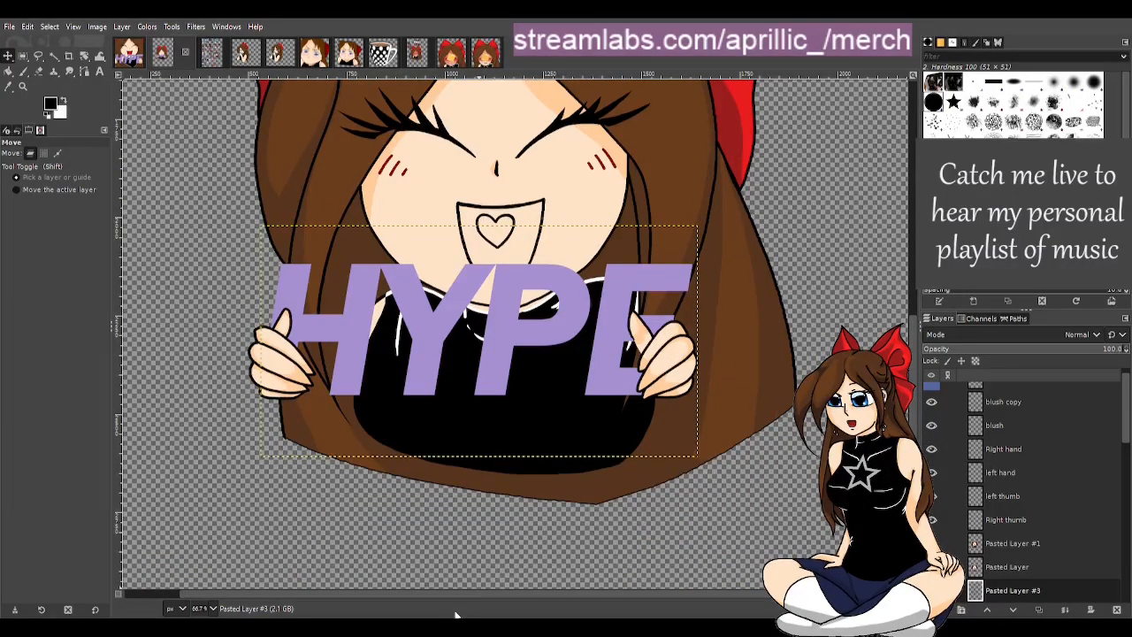
scroll(1045, 493, up, 1)
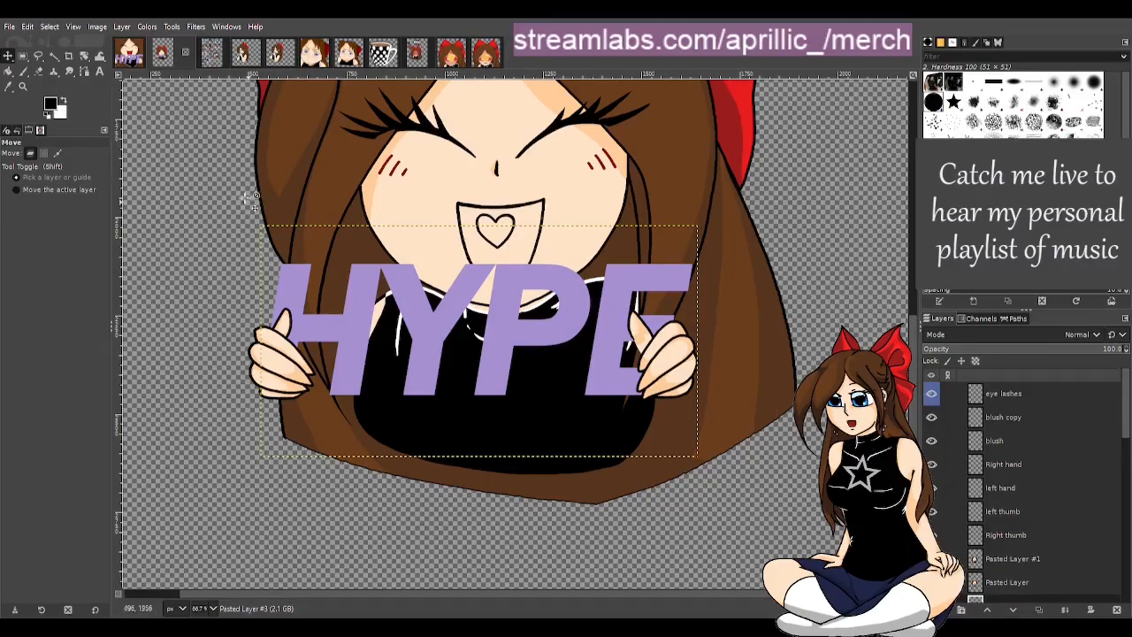
Sample the bright red of the hair ribbon as the foreground colour for the text.
click(97, 73)
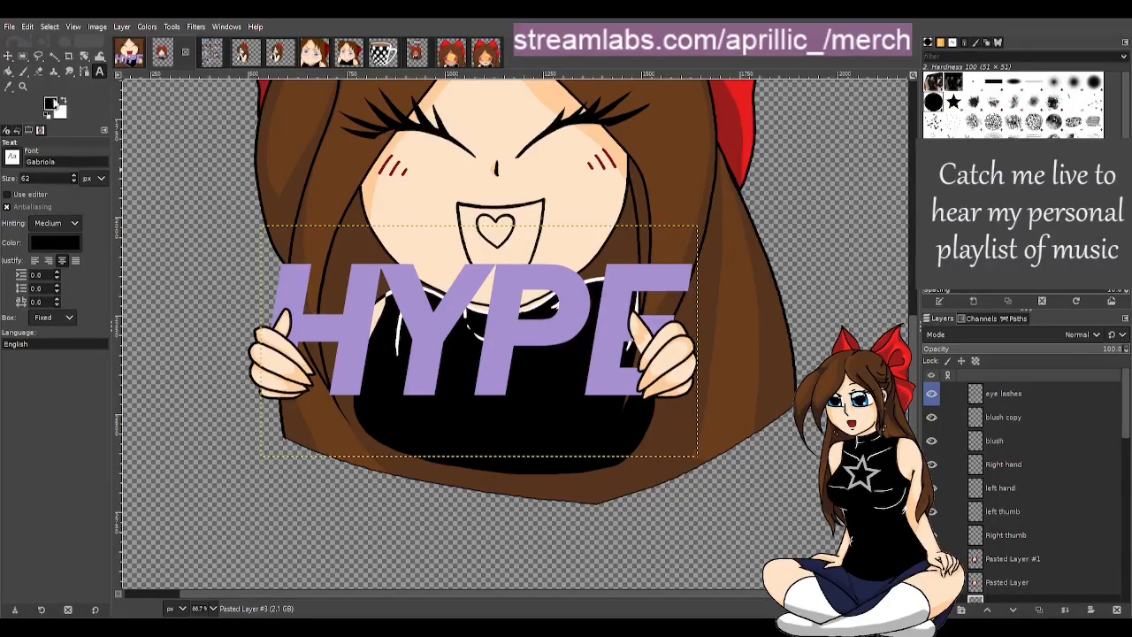
click(8, 86)
scroll(540, 256, up, 5)
click(624, 118)
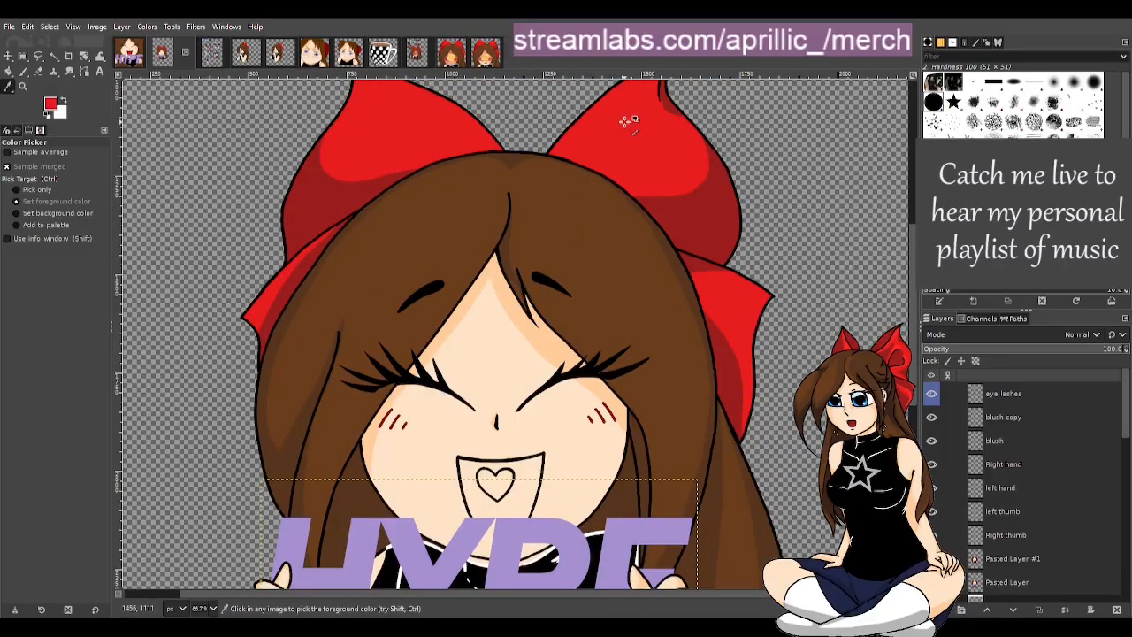
scroll(540, 291, down, 5)
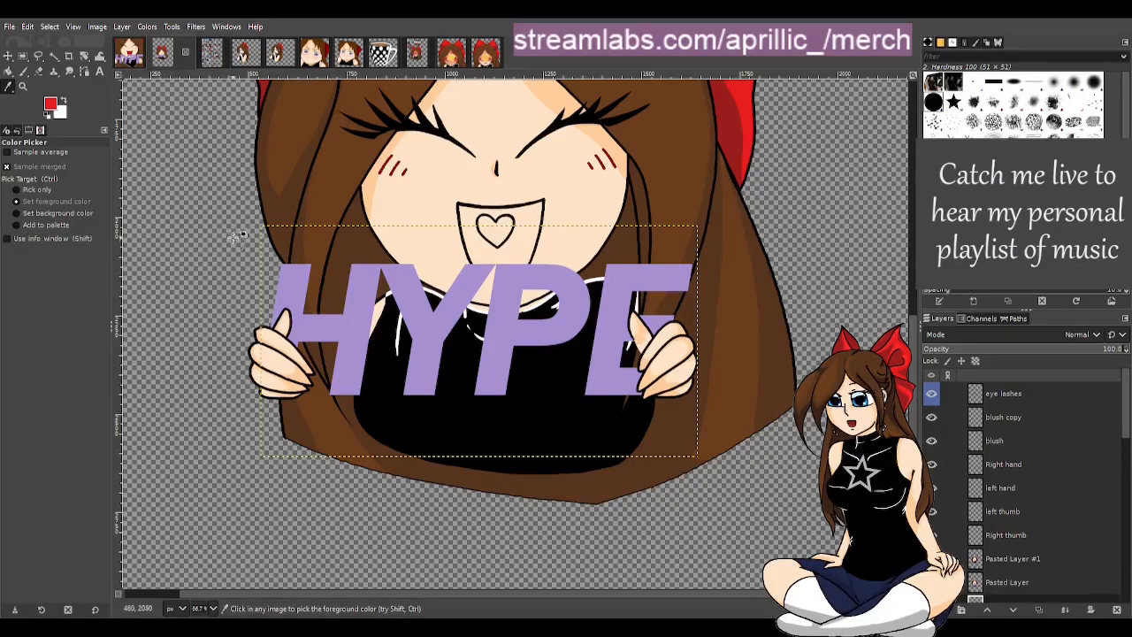
Add a red text box over the HYPE lettering's area with the word RAID.
click(99, 71)
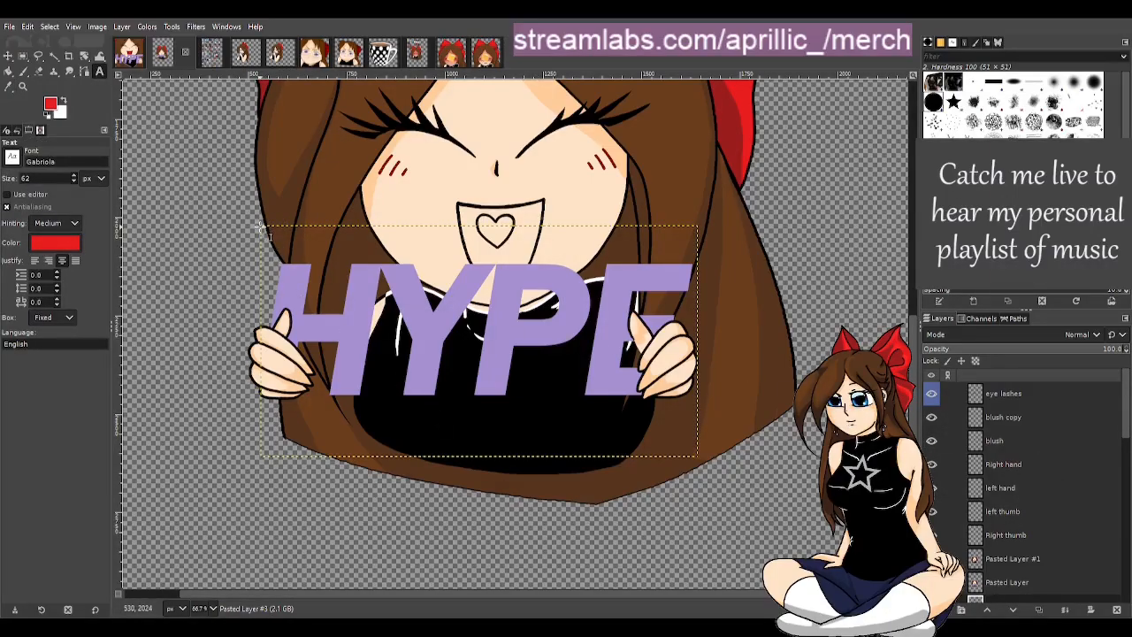
drag(262, 228, 699, 459)
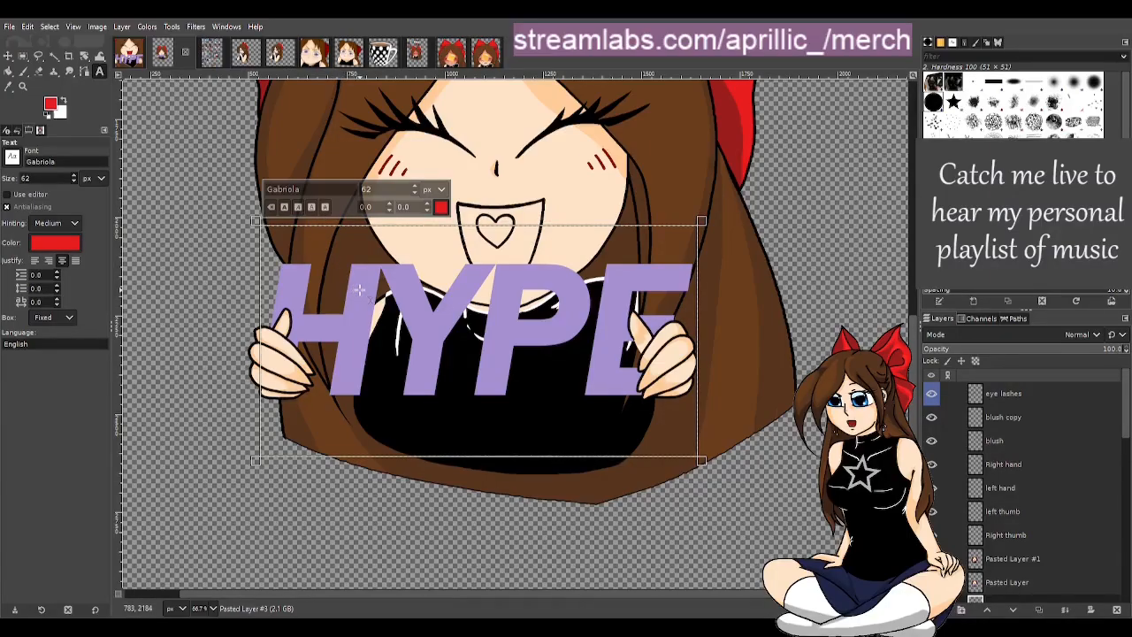
text(RAID)
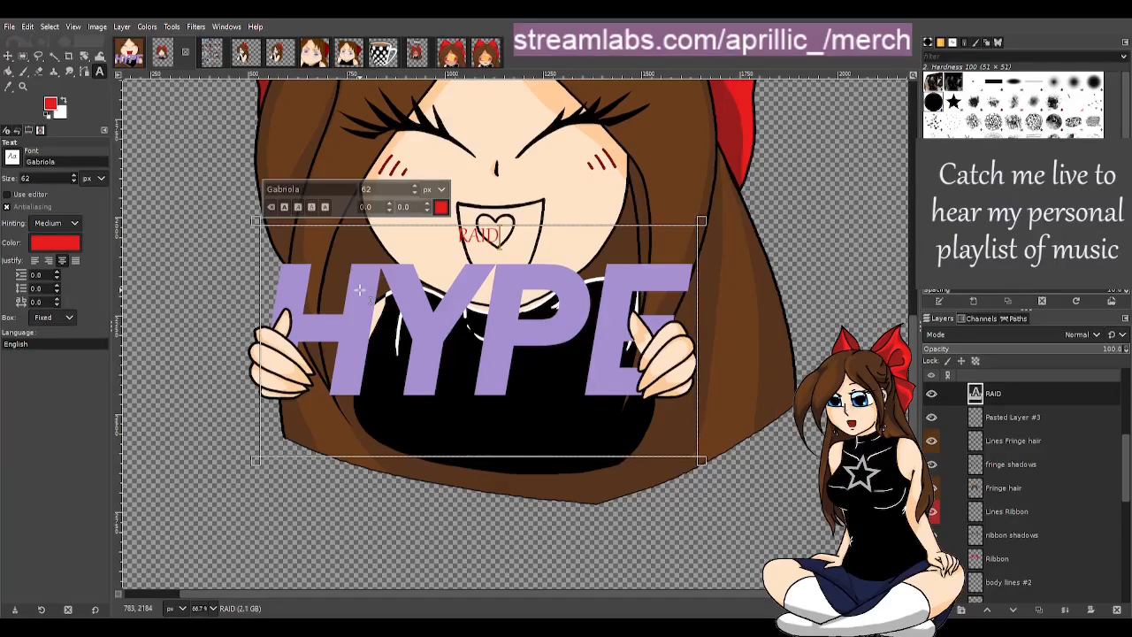
Set the whole RAID text to the Arial Bold font at a size of 450 px.
key(ctrl+a)
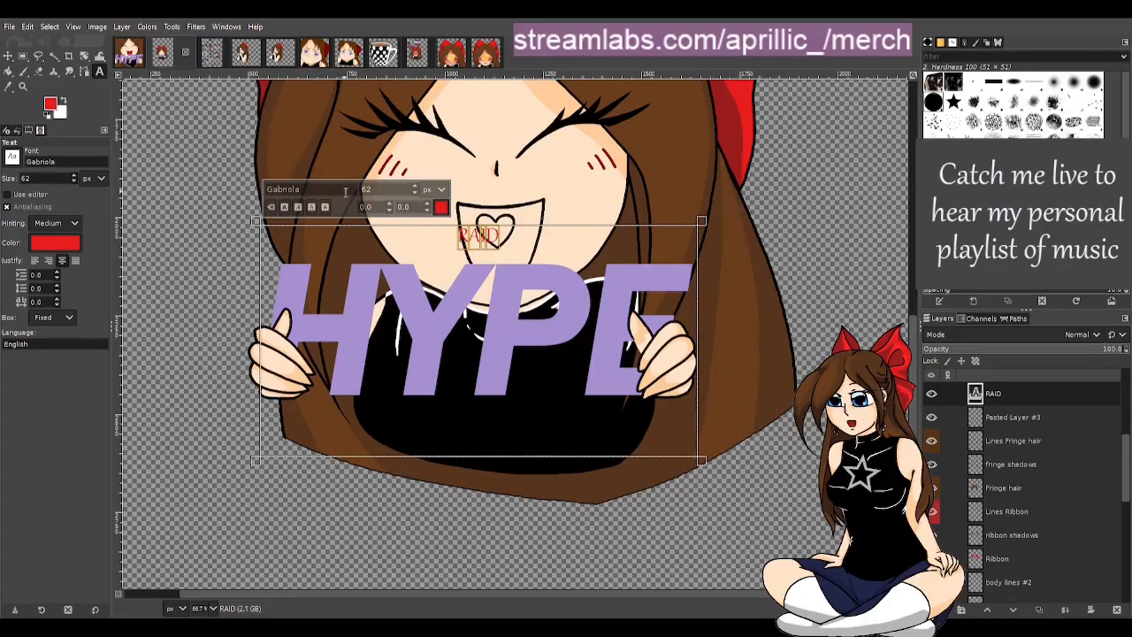
drag(346, 192, 265, 191)
text(ar)
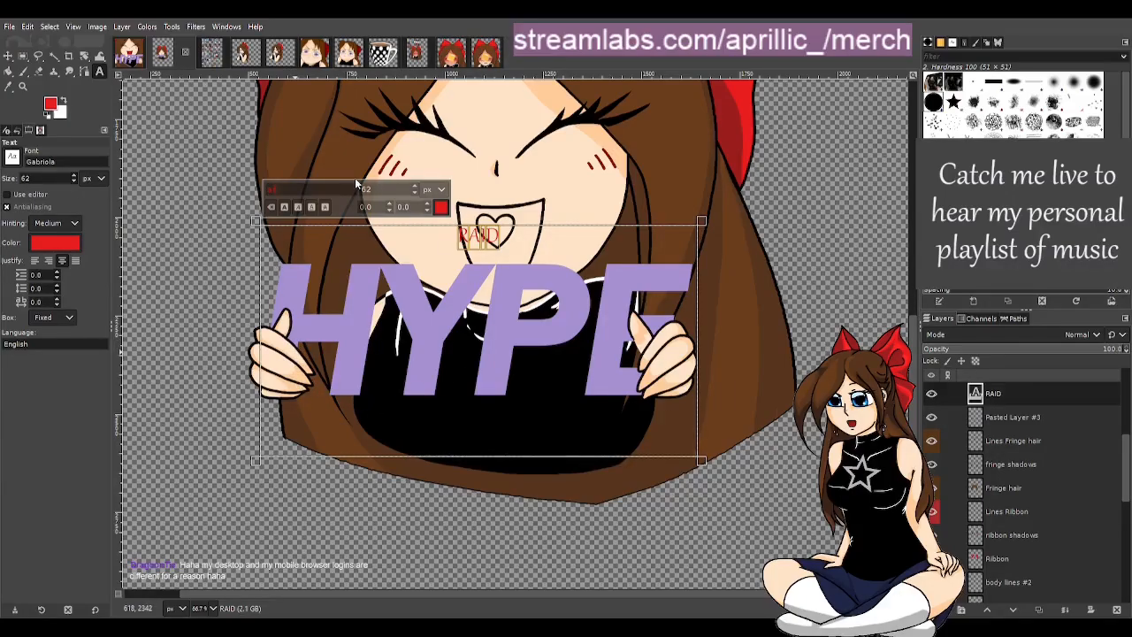
click(315, 212)
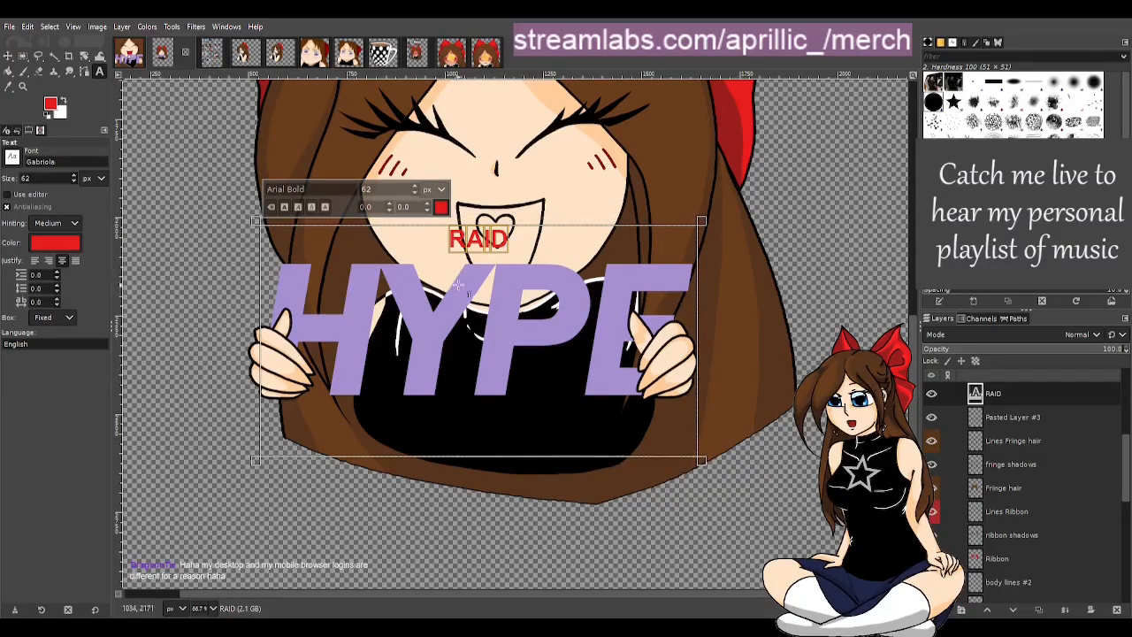
double_click(381, 189)
text(400)
key(Return)
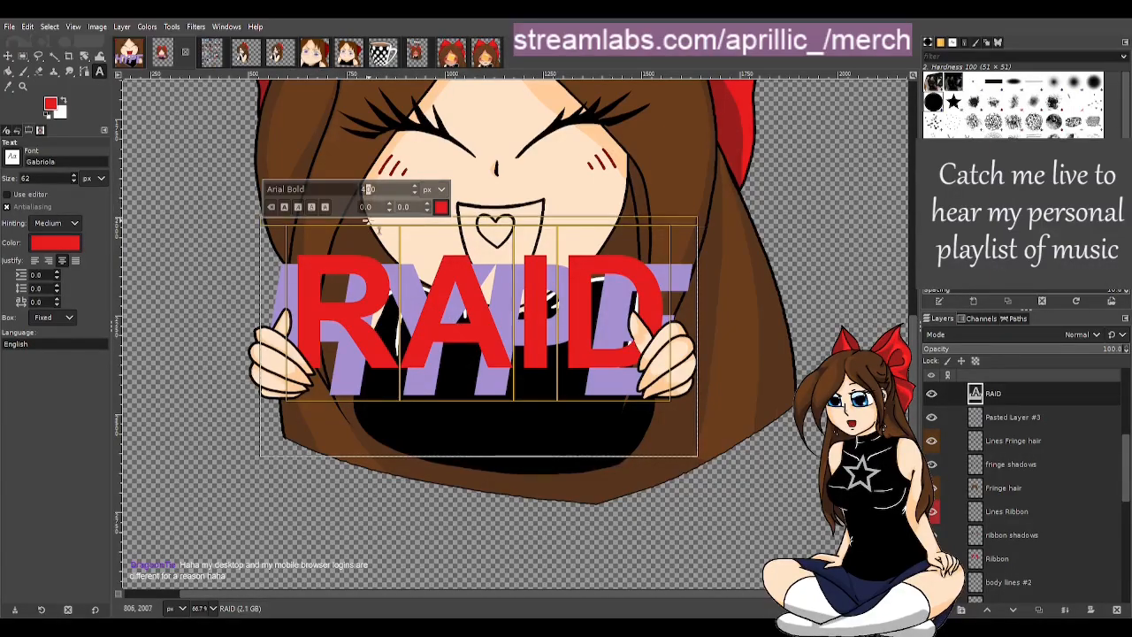
key(Return)
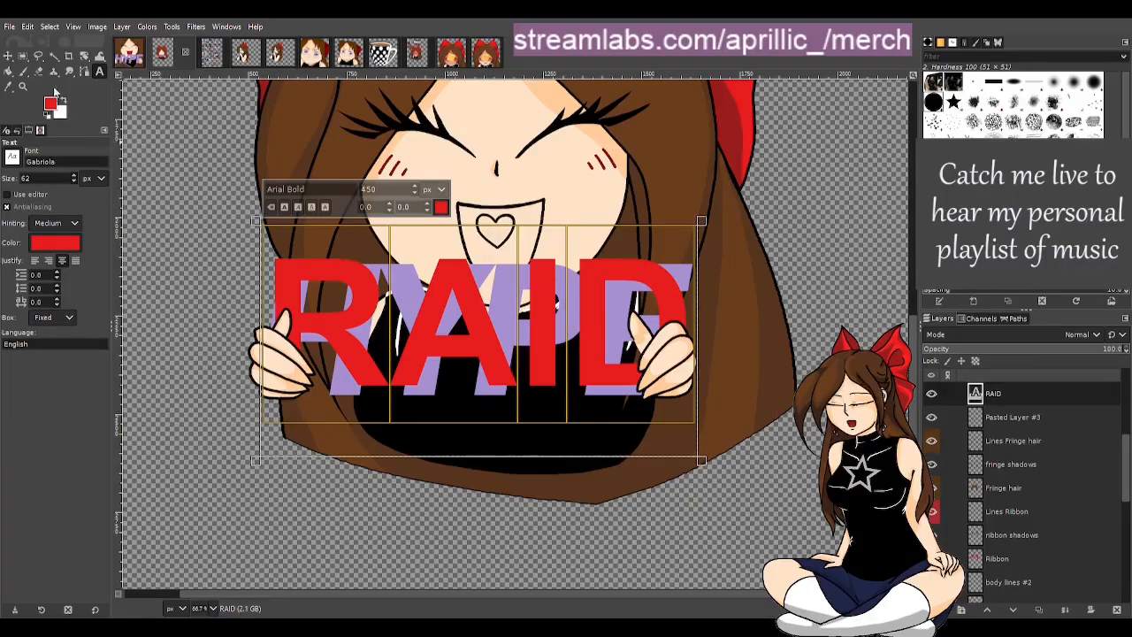
Move the RAID text slightly down so its baseline lines up with the bottom of the HYPE lettering.
click(8, 55)
drag(426, 317, 427, 333)
key(t)
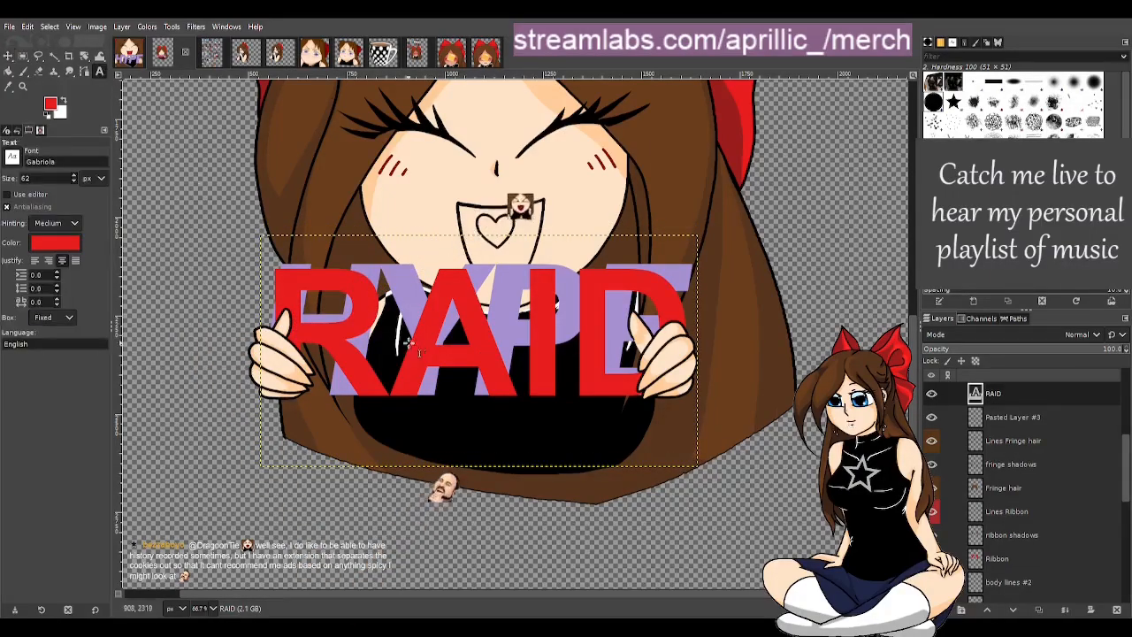
click(408, 343)
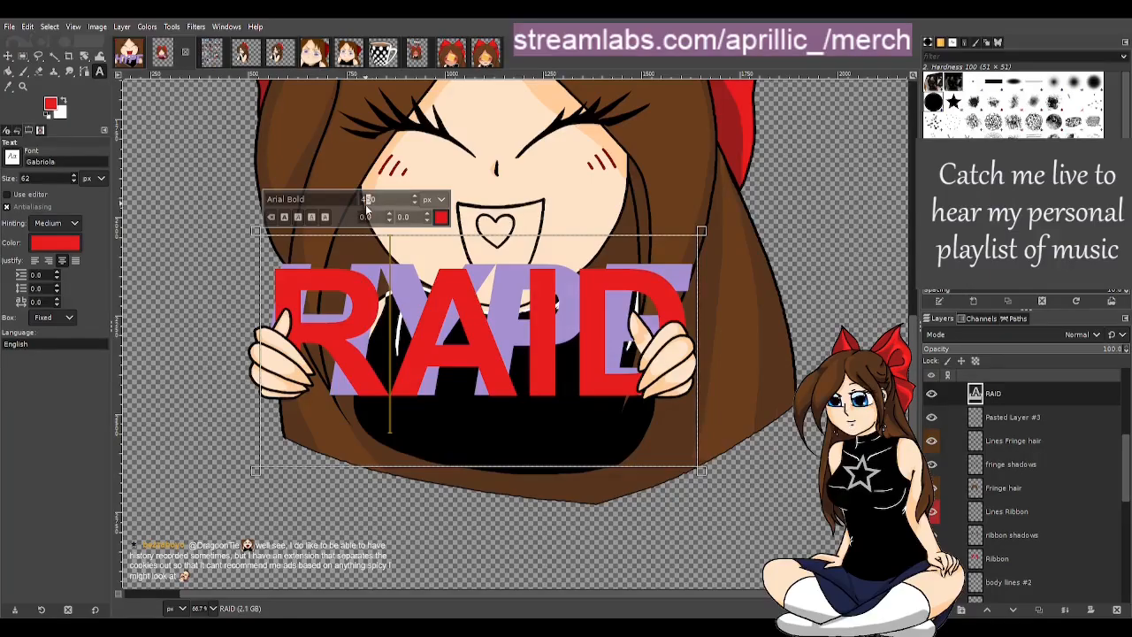
text(7)
double_click(380, 199)
text(450)
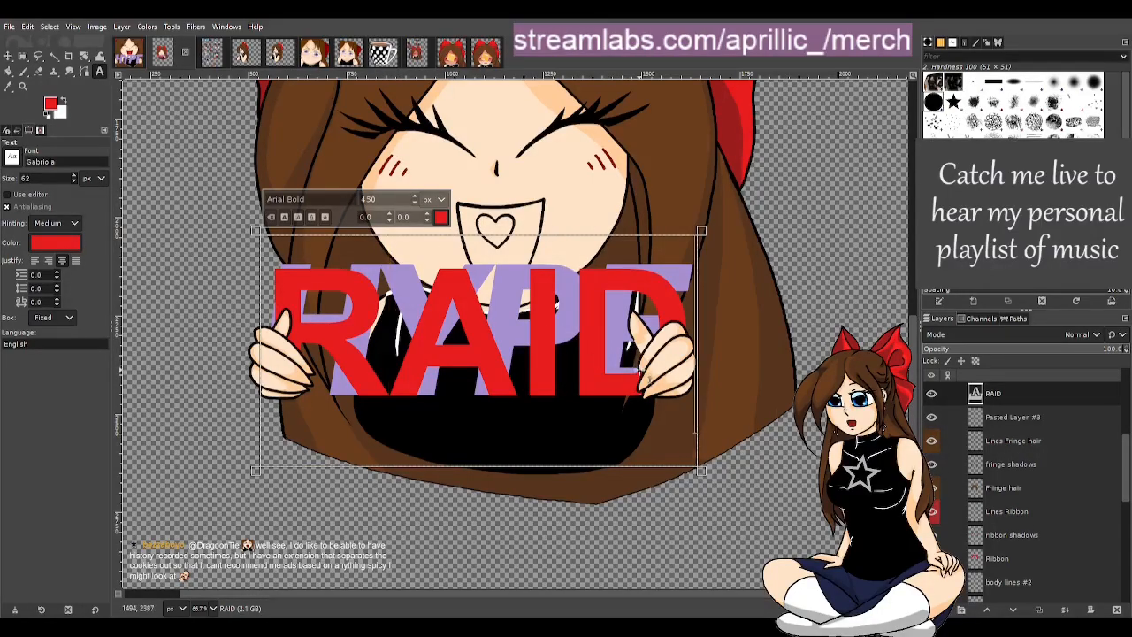
Set the whole RAID text to a size of 470 px and widen its text box to fit all four letters on one line.
click(584, 375)
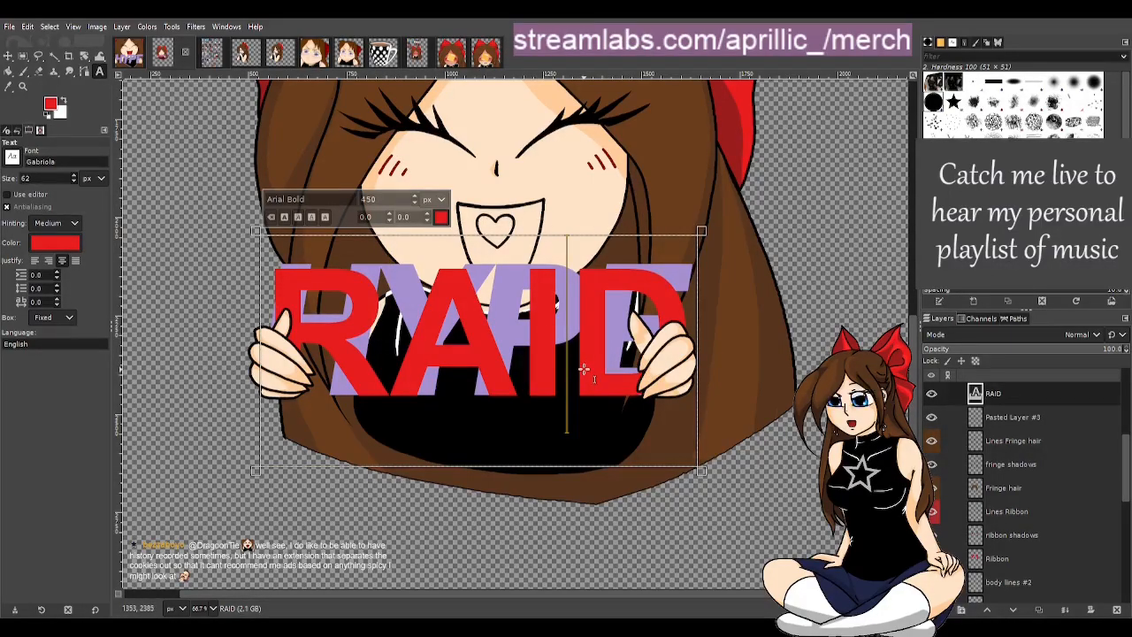
key(ctrl+a)
double_click(369, 199)
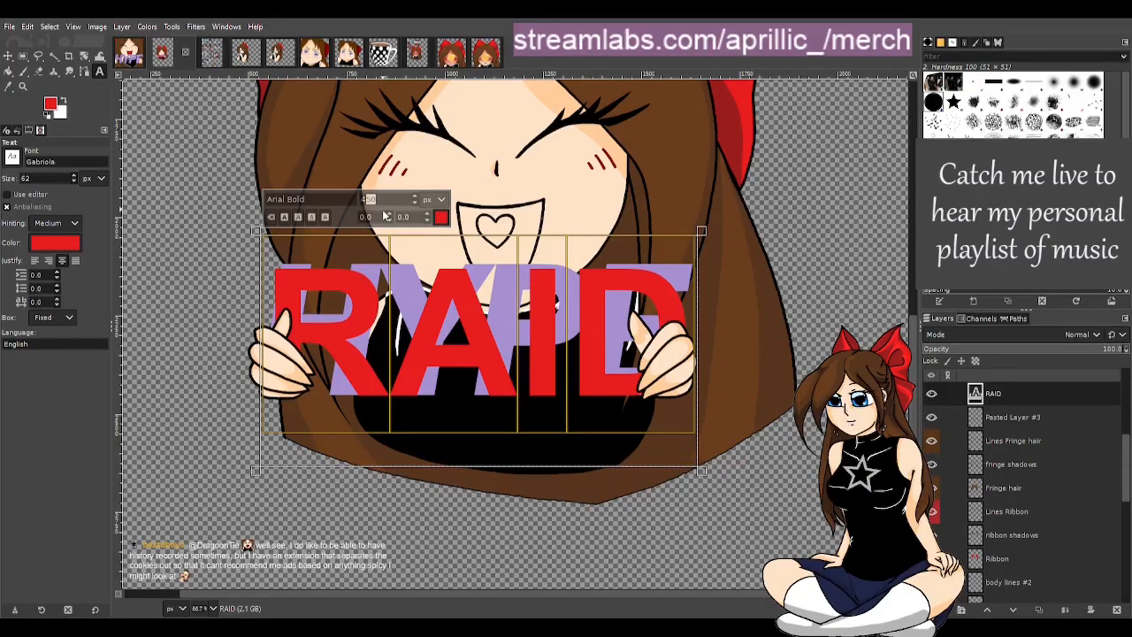
text(470)
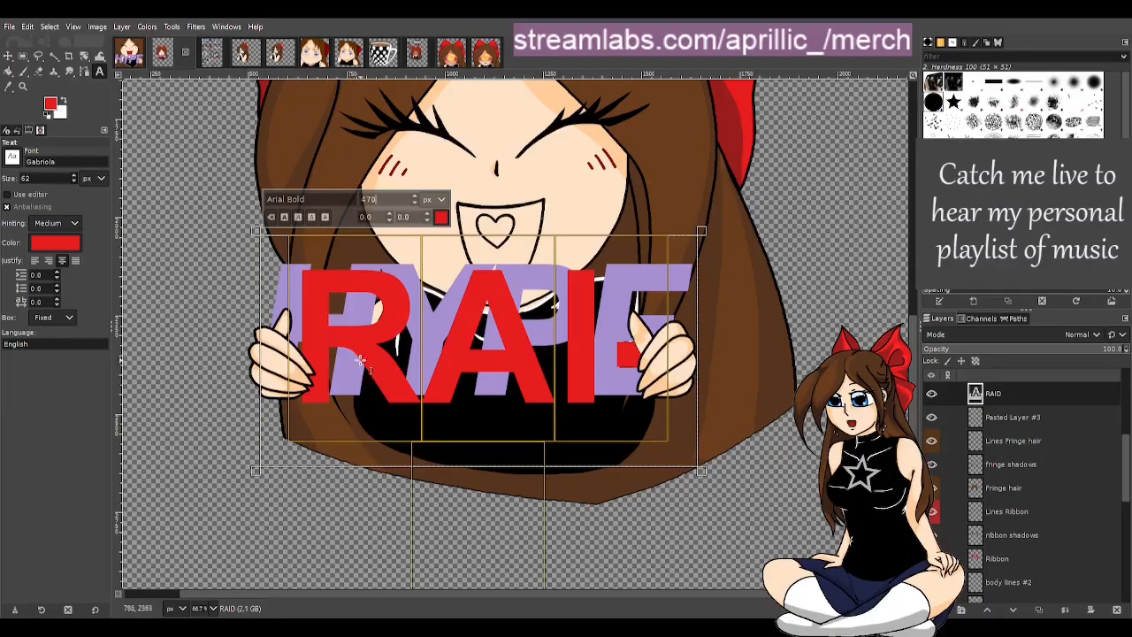
drag(698, 341, 724, 338)
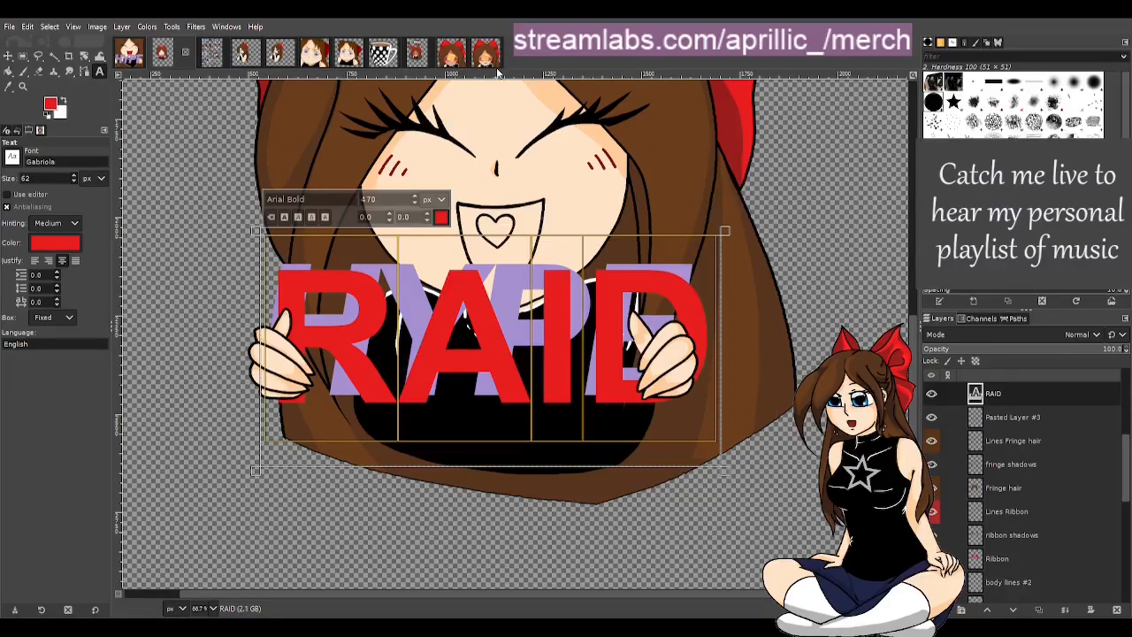
View the coloured HYPE emote drawing as a reference for the lettering, and return to the RAID drawing.
click(129, 53)
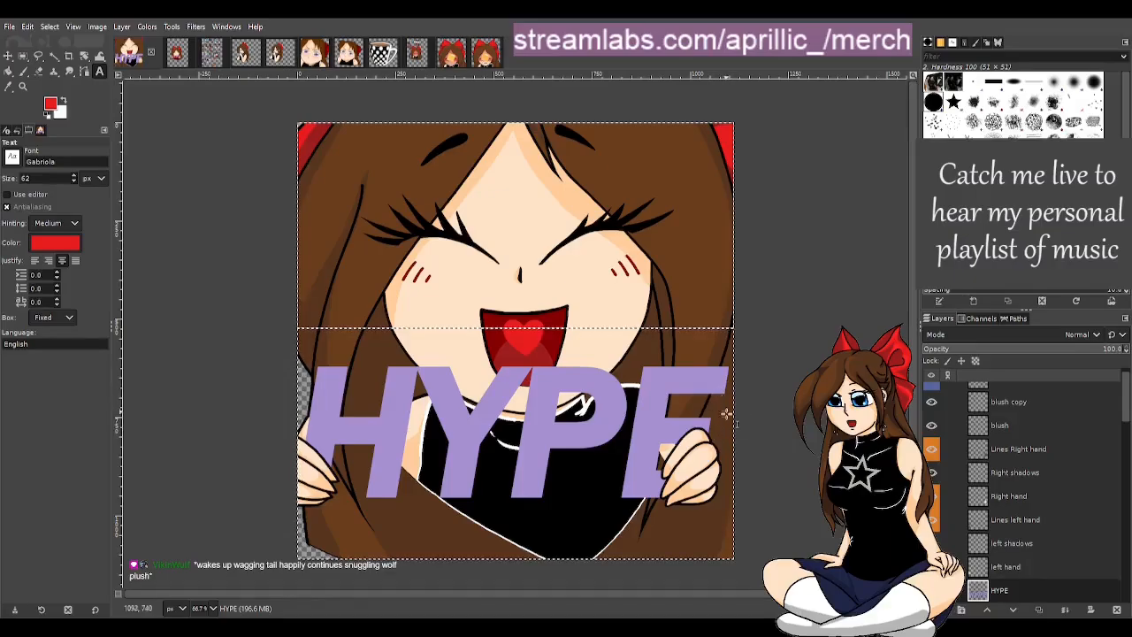
click(180, 55)
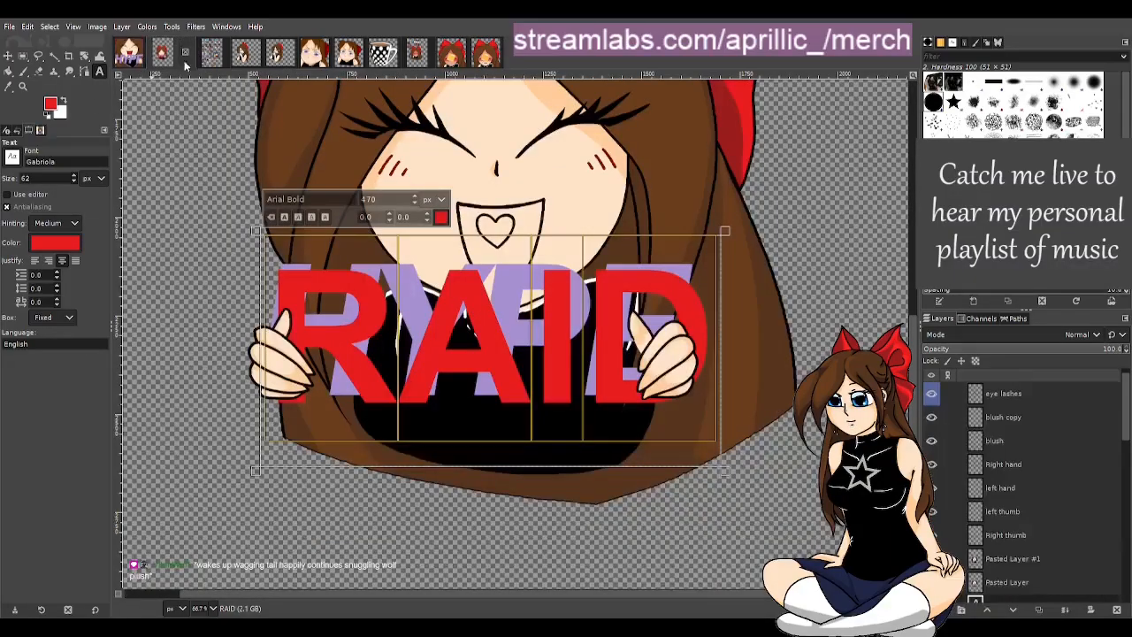